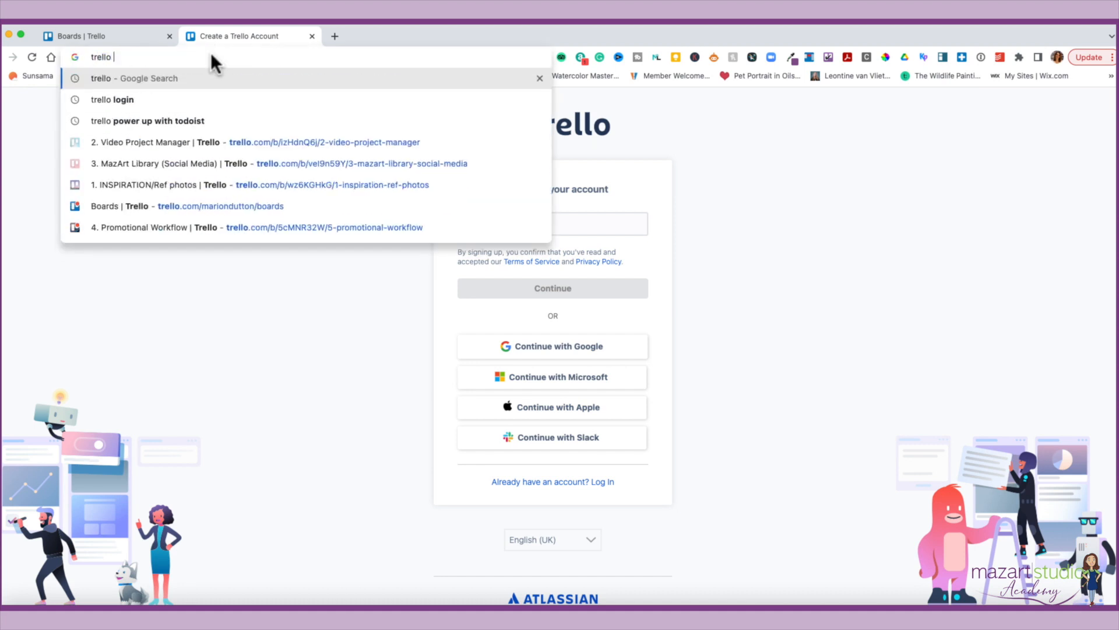
Search the web for "trello sign up" and open the Create a Trello Account page
{"action": "type", "text": "sign up"}
{"action": "key", "text": "Return"}
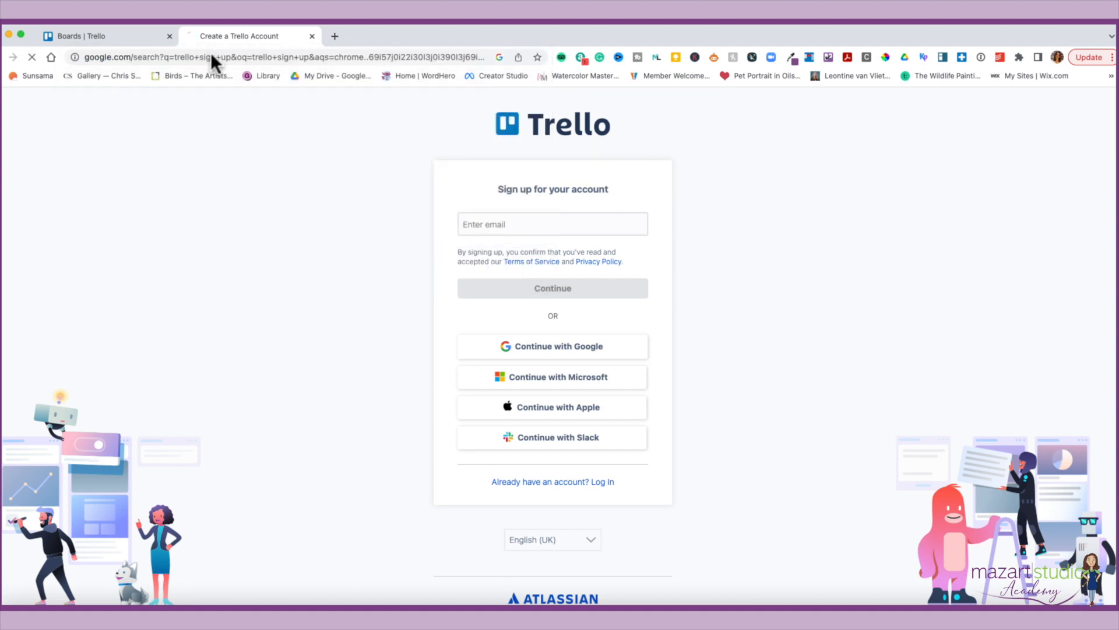
{"action": "scroll", "coordinate": [457, 271], "scroll_direction": "down", "scroll_amount": 3}
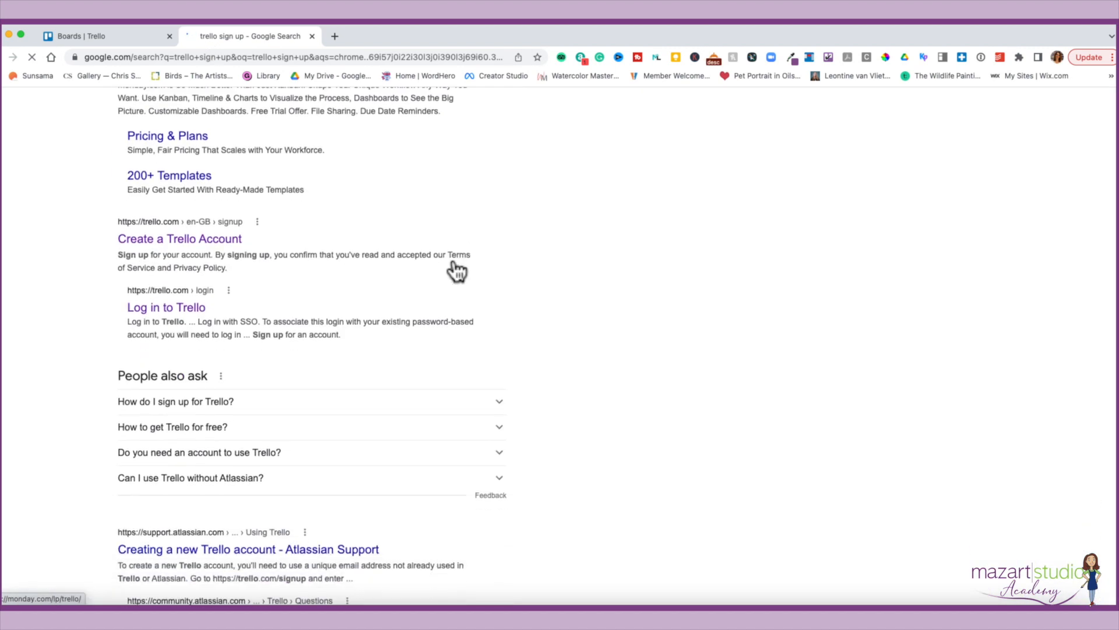
{"action": "left_click", "coordinate": [177, 209]}
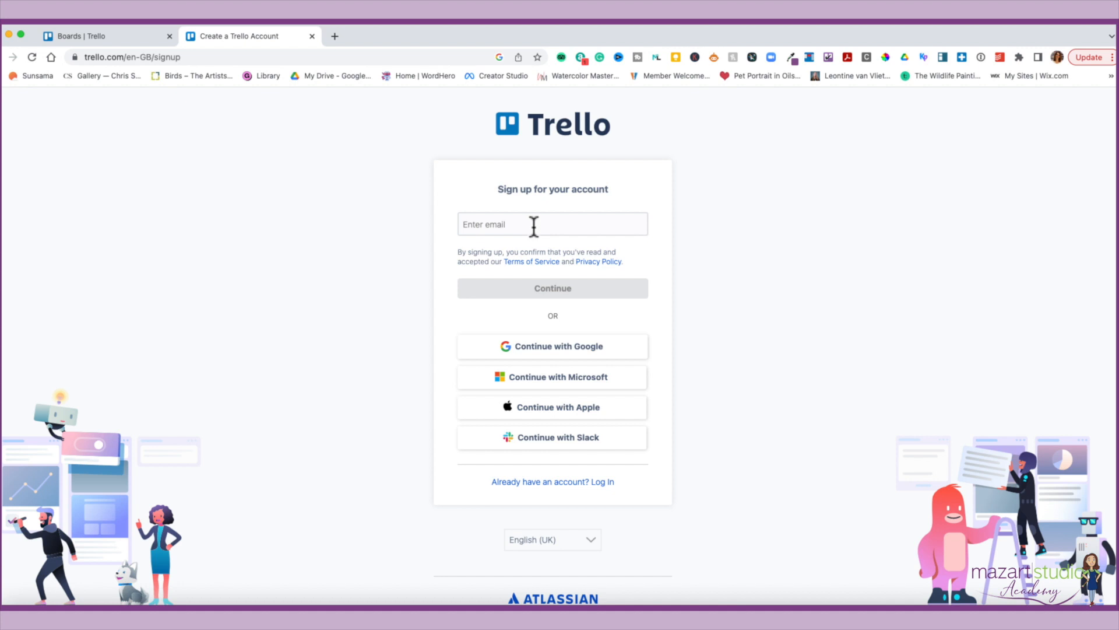
Switch to the Trello boards overview and look over the starred boards and workspaces
{"action": "left_click", "coordinate": [110, 39]}
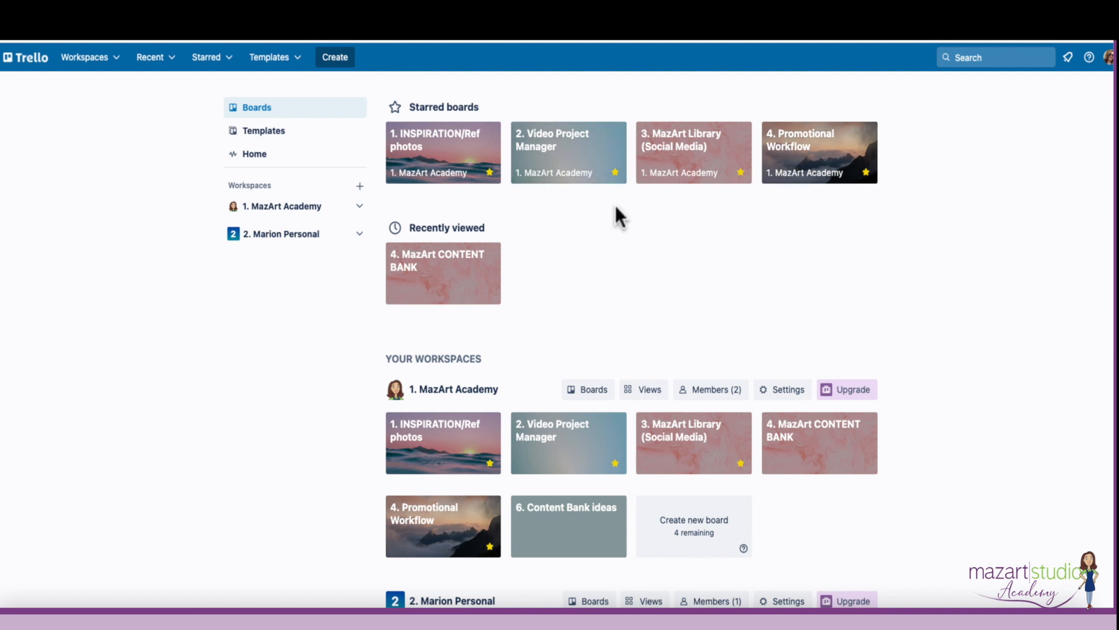
{"action": "scroll", "coordinate": [729, 243], "scroll_direction": "down", "scroll_amount": 1}
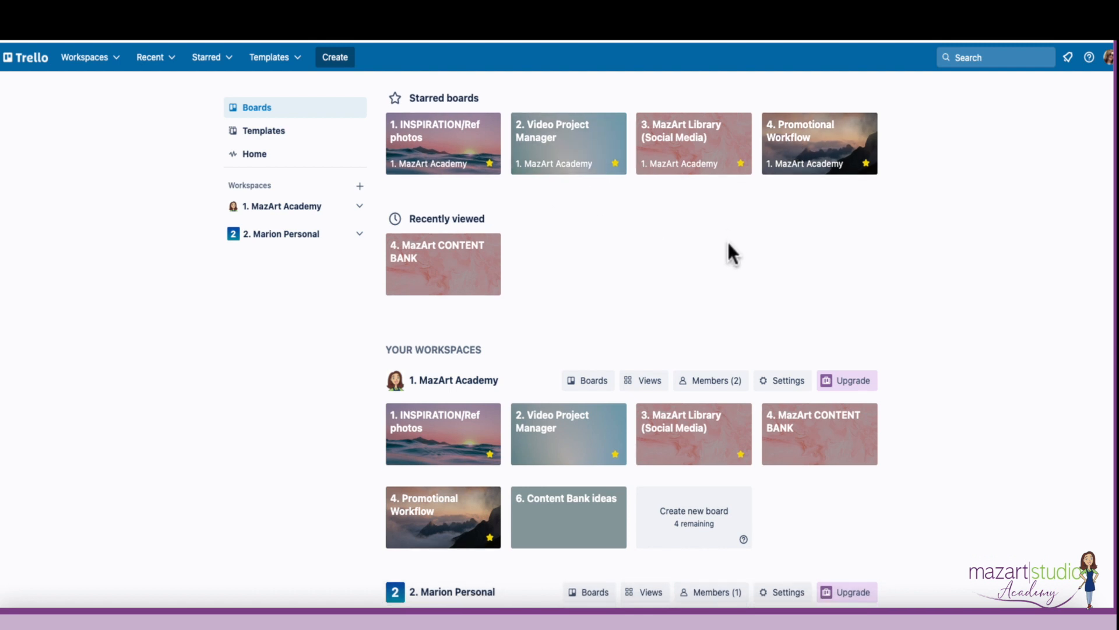
{"action": "scroll", "coordinate": [729, 243], "scroll_direction": "up", "scroll_amount": 1}
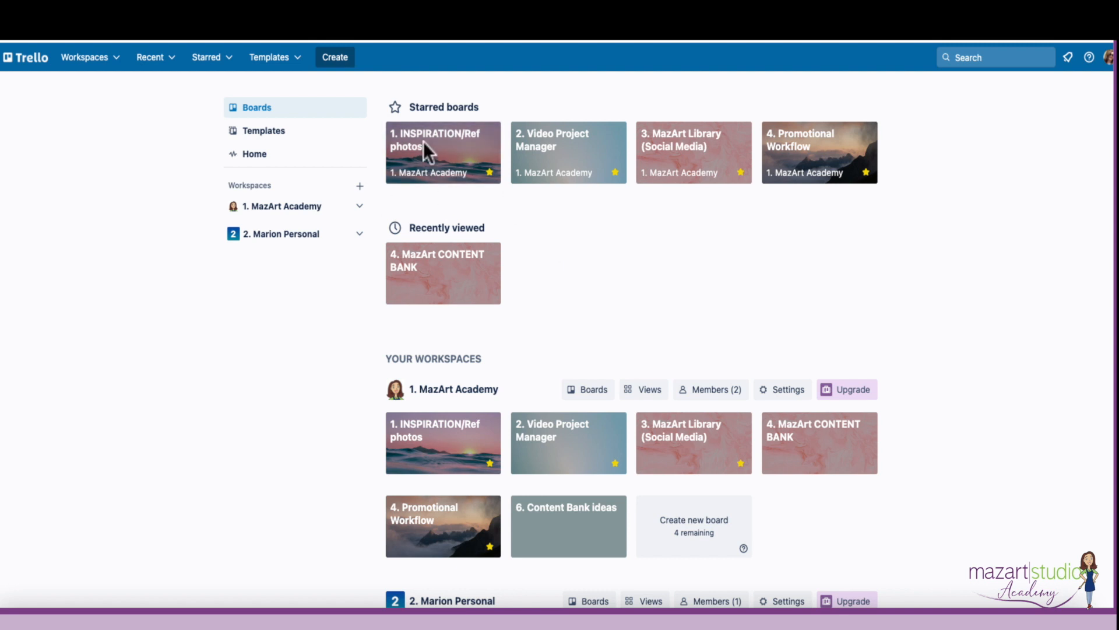
Create a new board titled "Inspiration TEST" in the 1. MazArt Academy workspace with Workspace visibility
{"action": "left_click", "coordinate": [334, 58]}
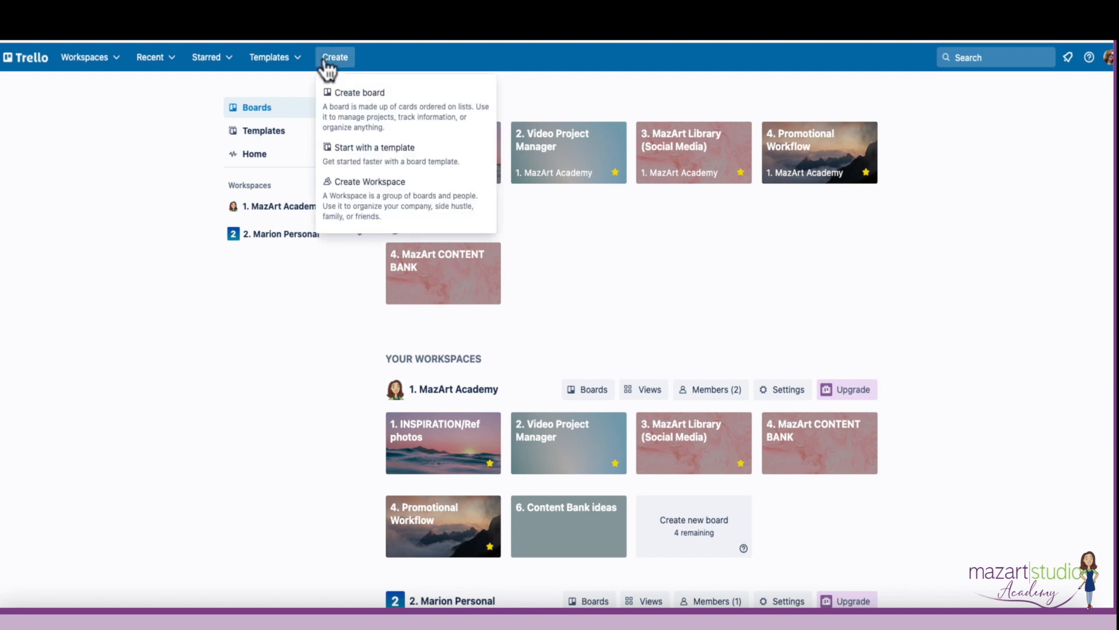
{"action": "left_click", "coordinate": [348, 96]}
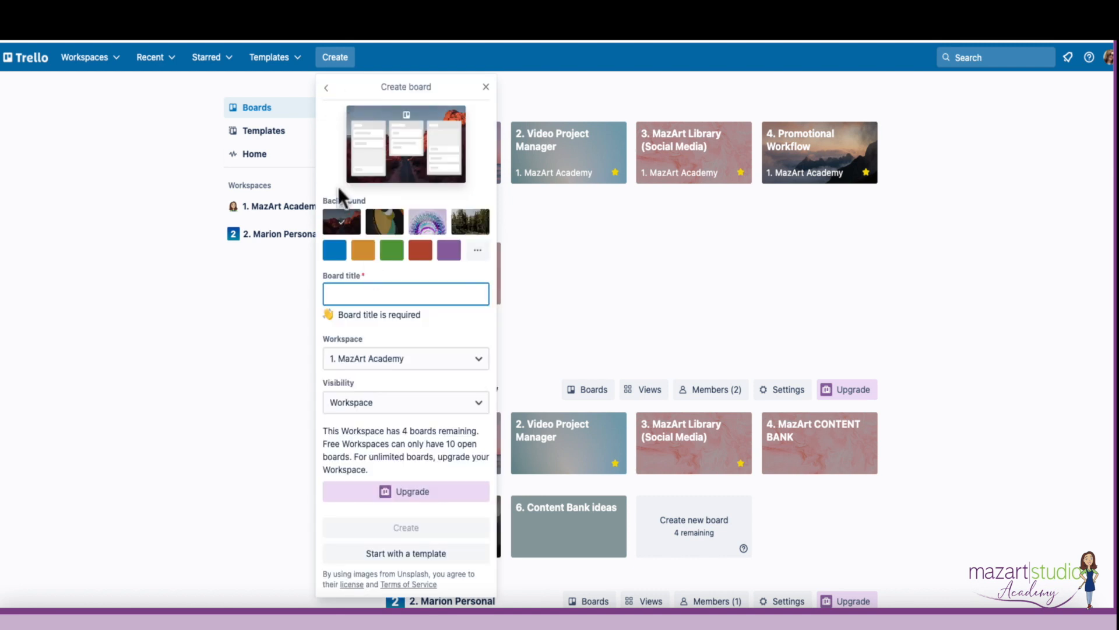
{"action": "left_click", "coordinate": [352, 306]}
{"action": "left_click", "coordinate": [346, 299]}
{"action": "type", "text": "Inspiration TEST"}
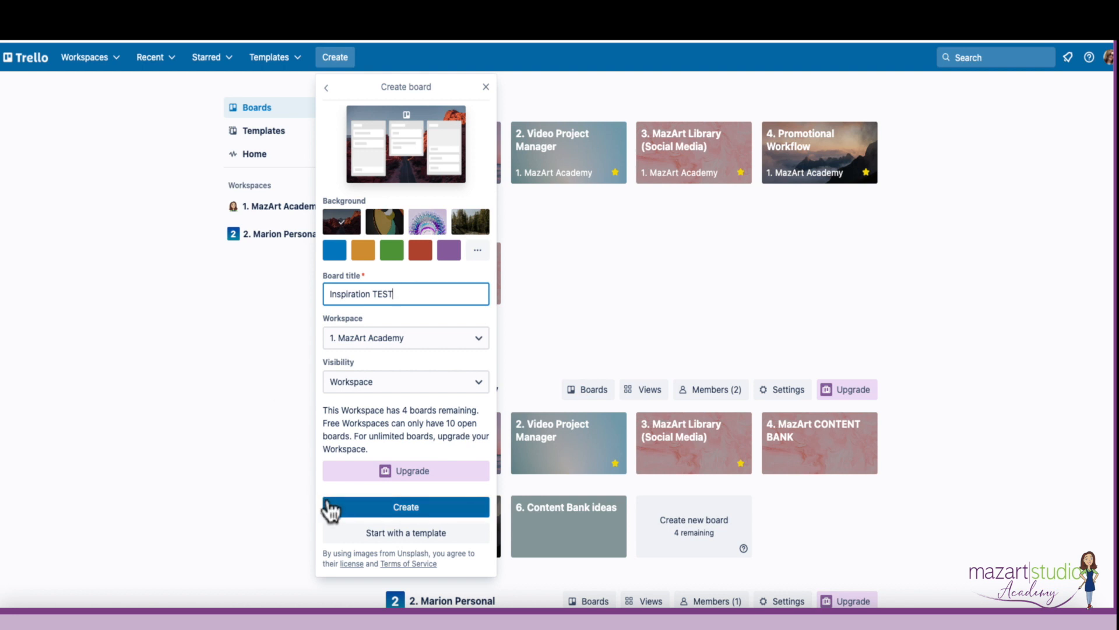
{"action": "left_click", "coordinate": [375, 510]}
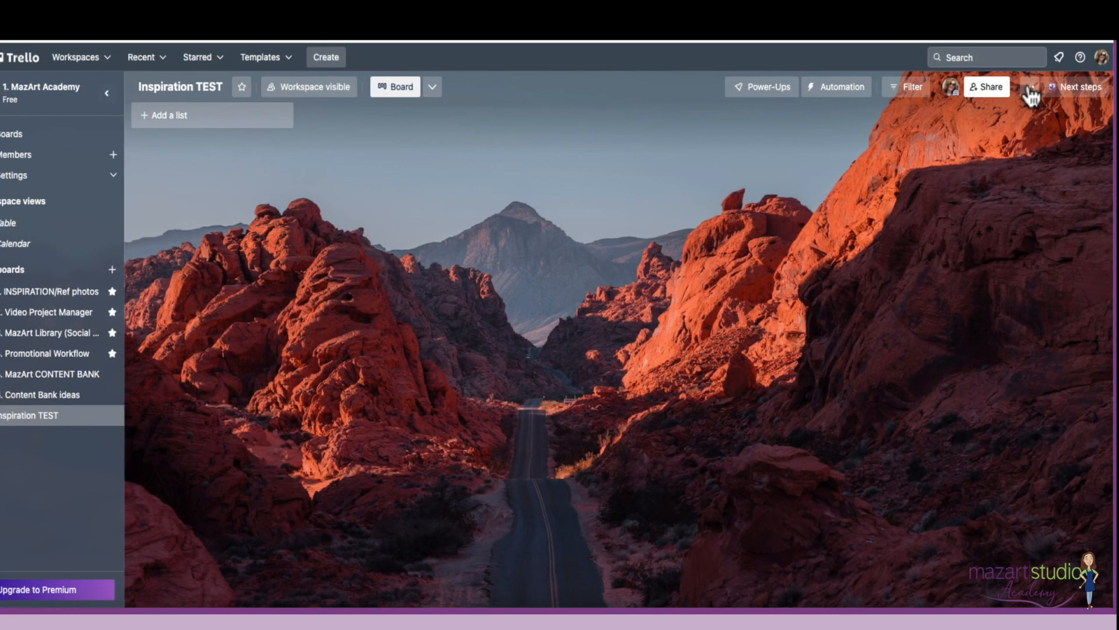
Browse the photo backgrounds for the board, and set its background to the plain light blue color
{"action": "left_click", "coordinate": [1029, 87]}
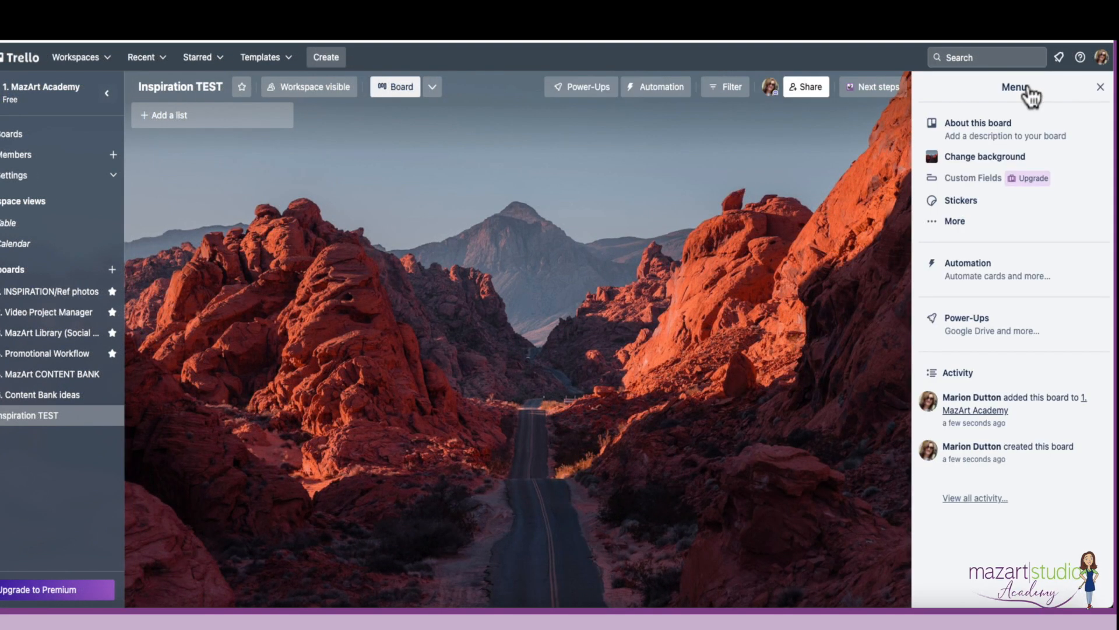
{"action": "left_click", "coordinate": [995, 163]}
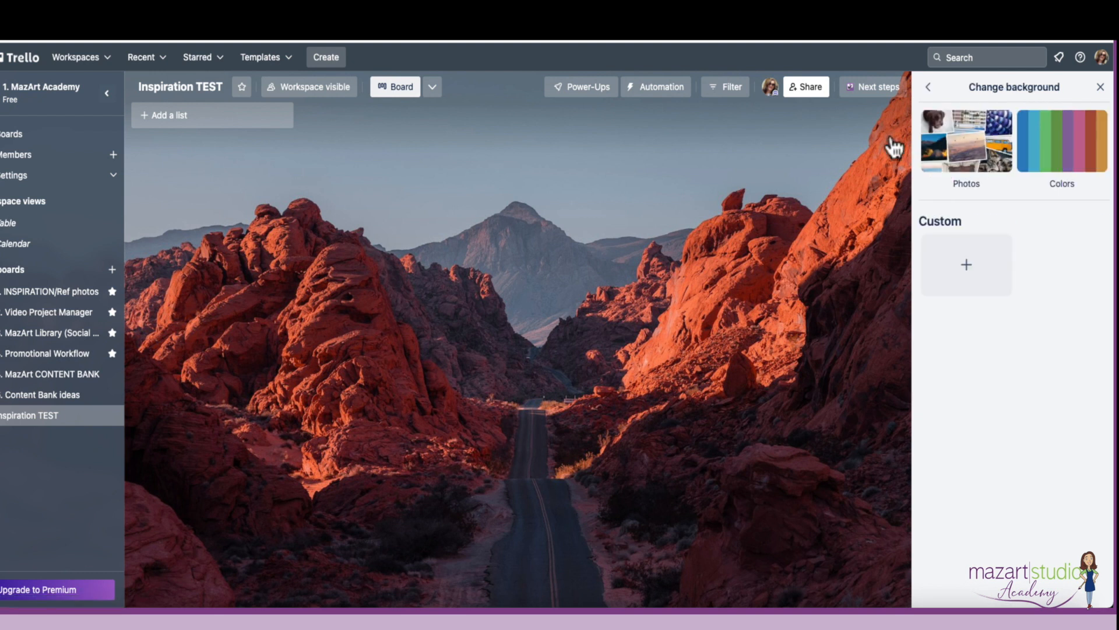
{"action": "left_click", "coordinate": [965, 149]}
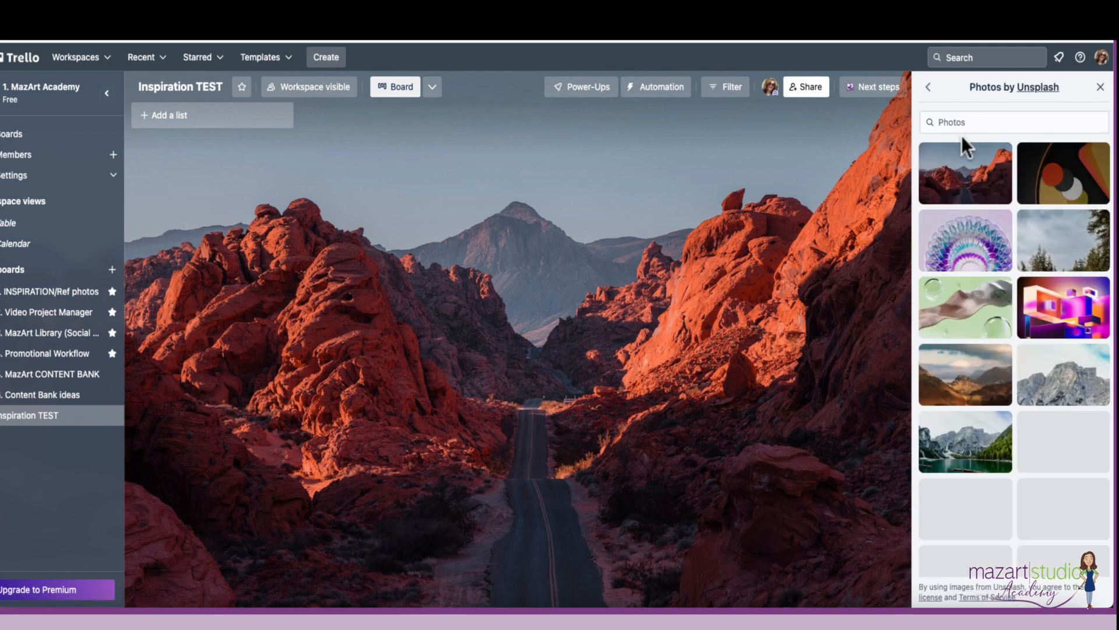
{"action": "scroll", "coordinate": [1024, 313], "scroll_direction": "down", "scroll_amount": 3}
{"action": "scroll", "coordinate": [1024, 313], "scroll_direction": "down", "scroll_amount": 3}
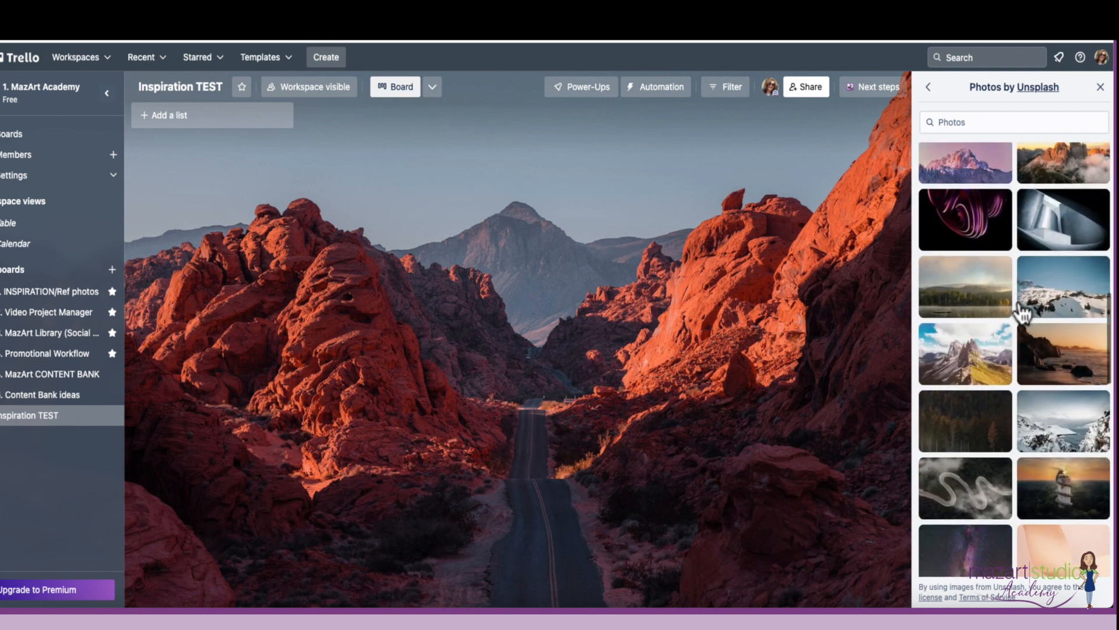
{"action": "scroll", "coordinate": [987, 175], "scroll_direction": "up", "scroll_amount": 3}
{"action": "left_click", "coordinate": [928, 88]}
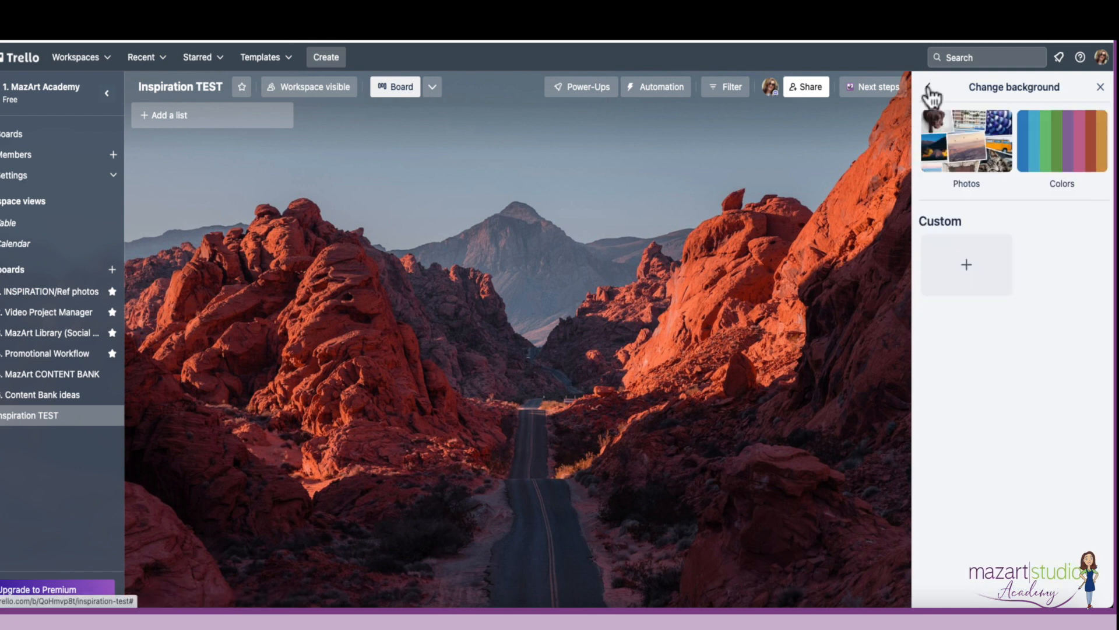
{"action": "left_click", "coordinate": [1047, 166]}
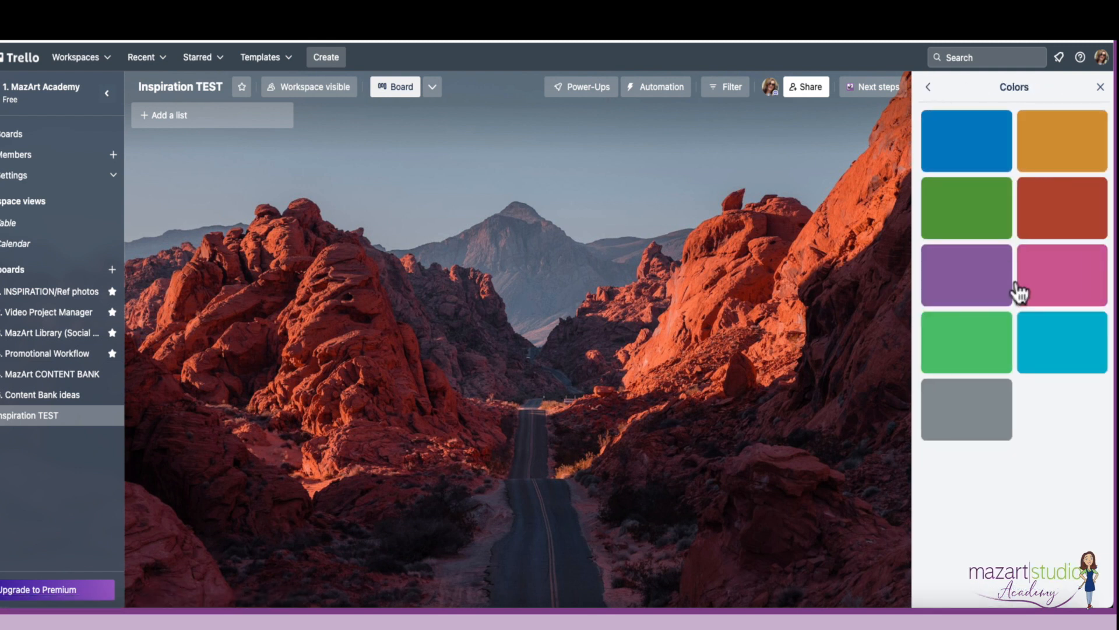
{"action": "left_click", "coordinate": [1030, 360]}
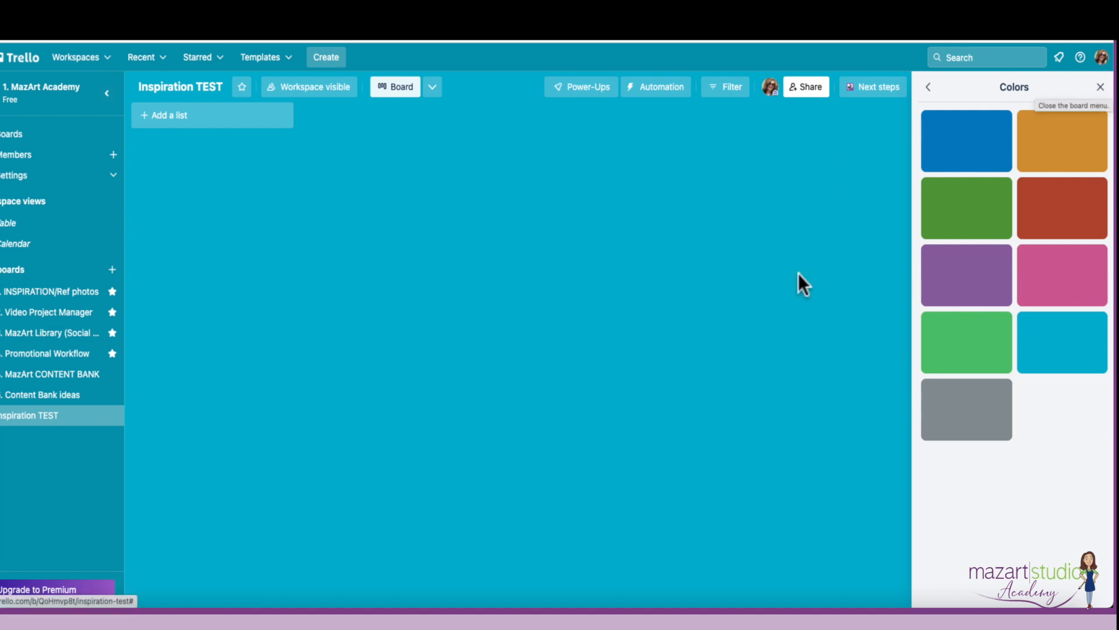
Try the pale blue frosted-trees photo from Unsplash, and set the board background to the plain lilac photo
{"action": "left_click", "coordinate": [928, 88]}
{"action": "left_click", "coordinate": [950, 138]}
{"action": "scroll", "coordinate": [990, 291], "scroll_direction": "down", "scroll_amount": 10}
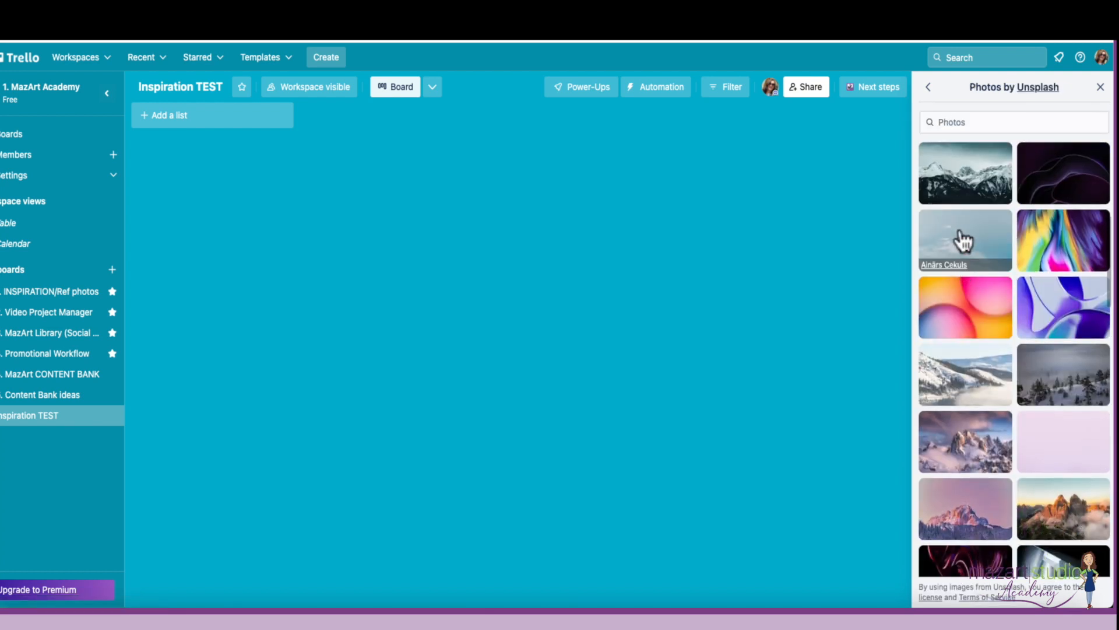
{"action": "left_click", "coordinate": [963, 237]}
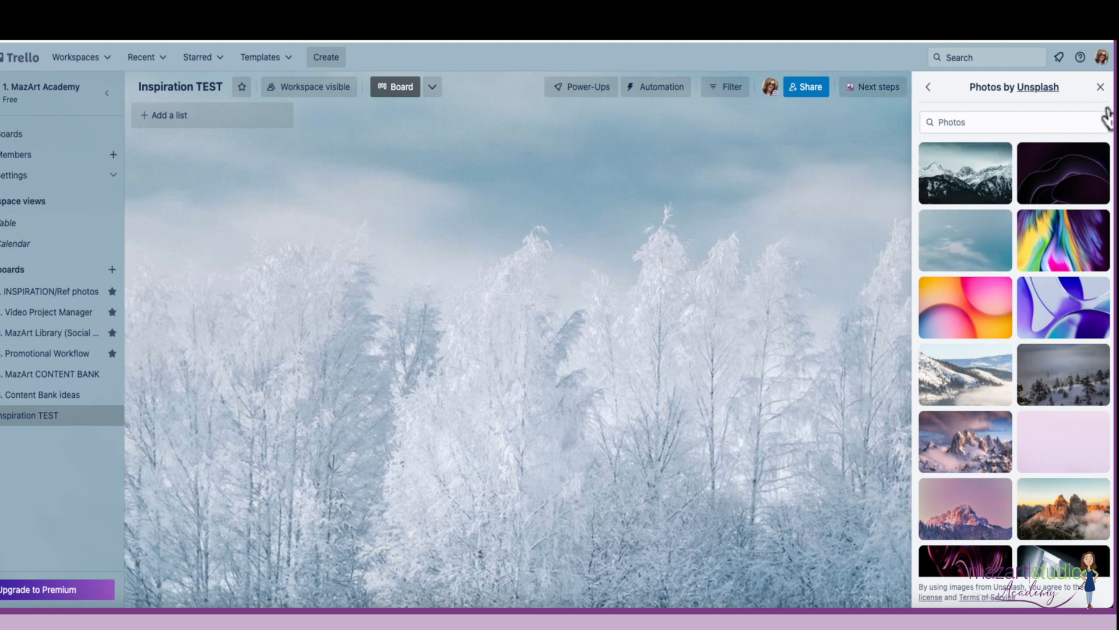
{"action": "left_click", "coordinate": [1041, 420]}
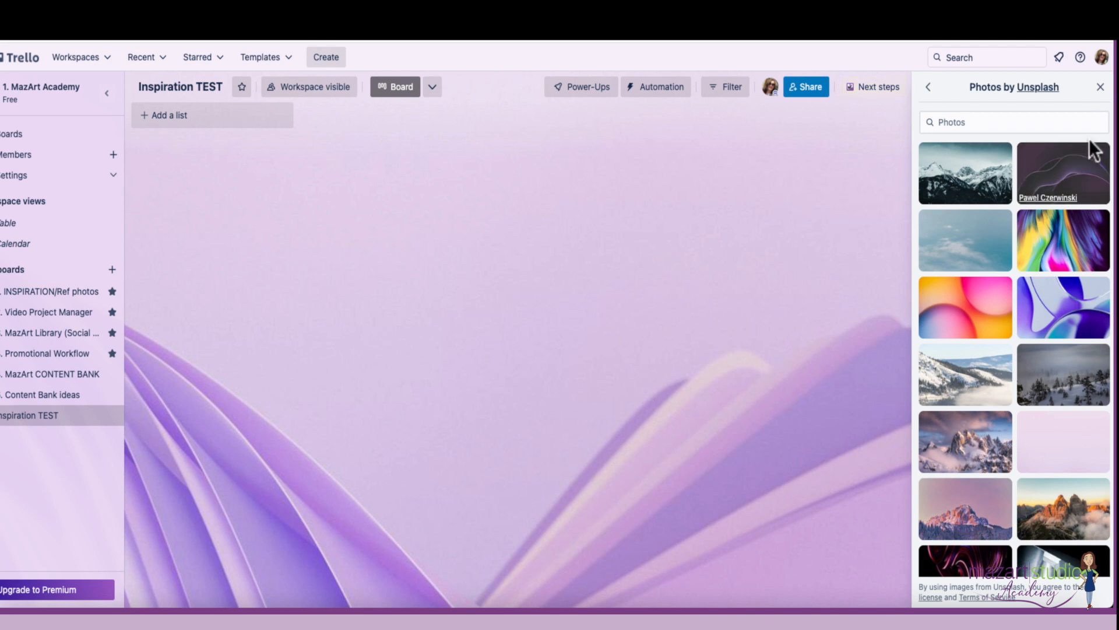
{"action": "left_click", "coordinate": [1100, 87]}
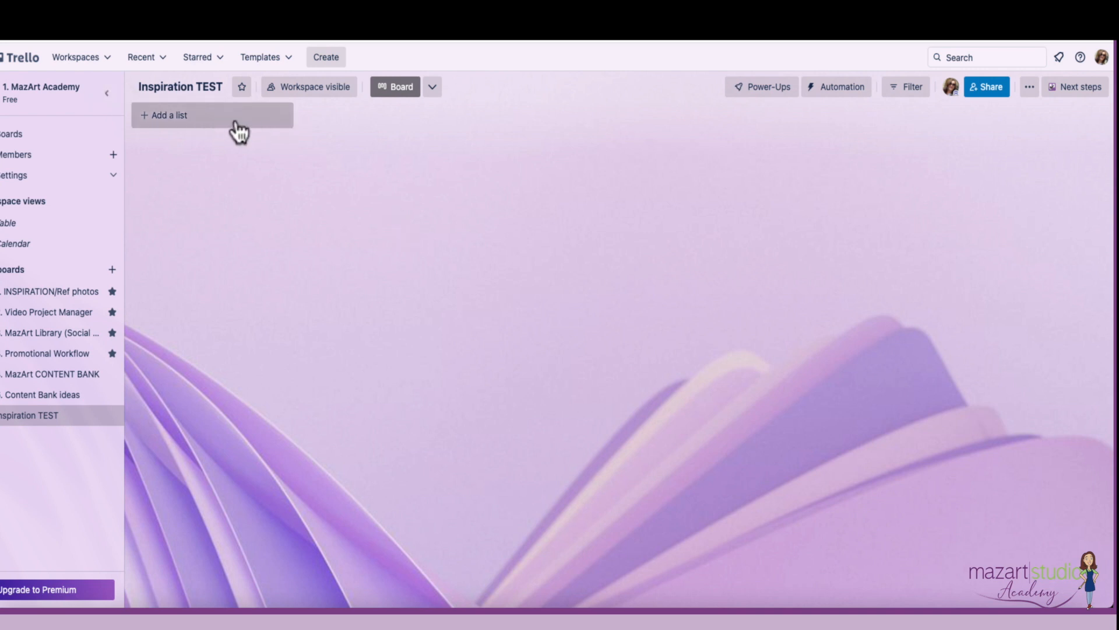
Add two lists to the board, titled "Pixabay" and "Unsplash"
{"action": "left_click", "coordinate": [192, 122]}
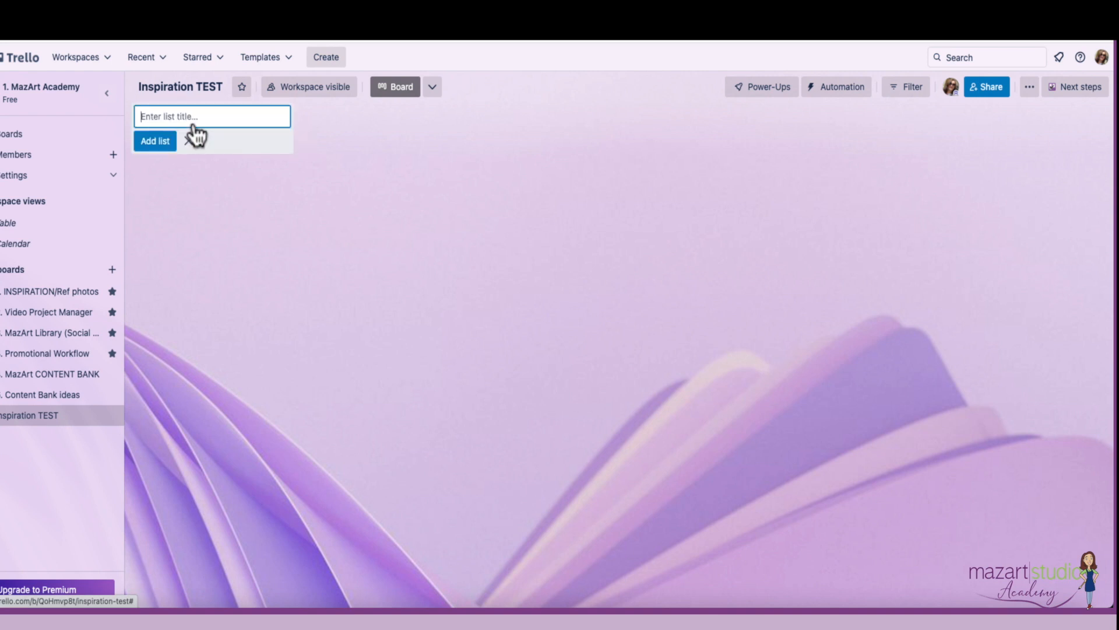
{"action": "type", "text": "Pixabay"}
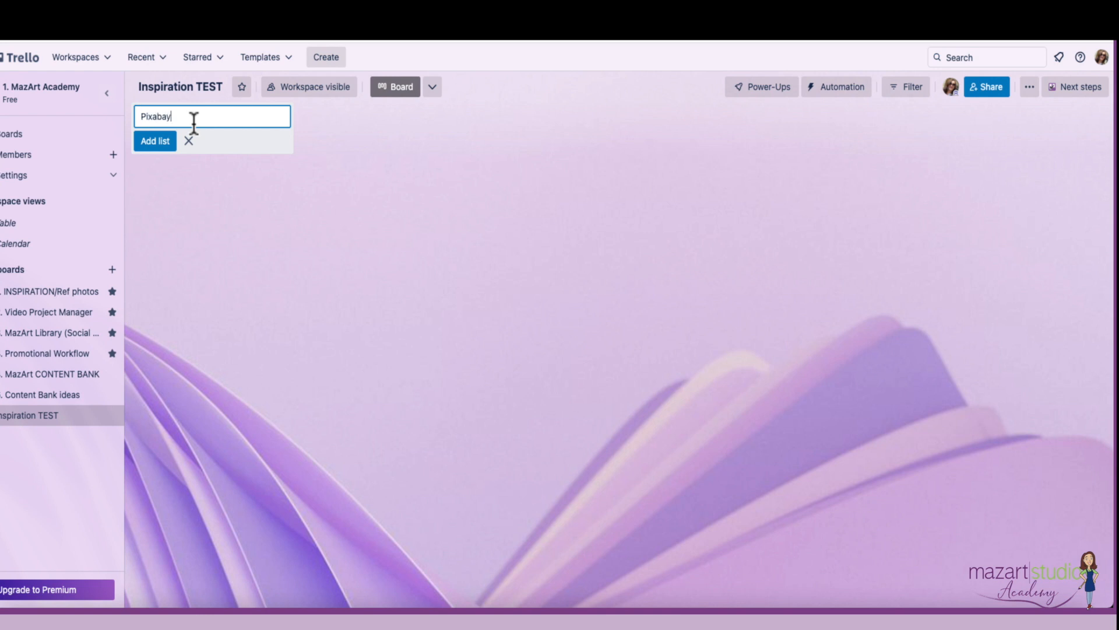
{"action": "key", "text": "Return"}
{"action": "type", "text": "Unspl"}
{"action": "key", "text": "BackSpace"}
{"action": "type", "text": "lash"}
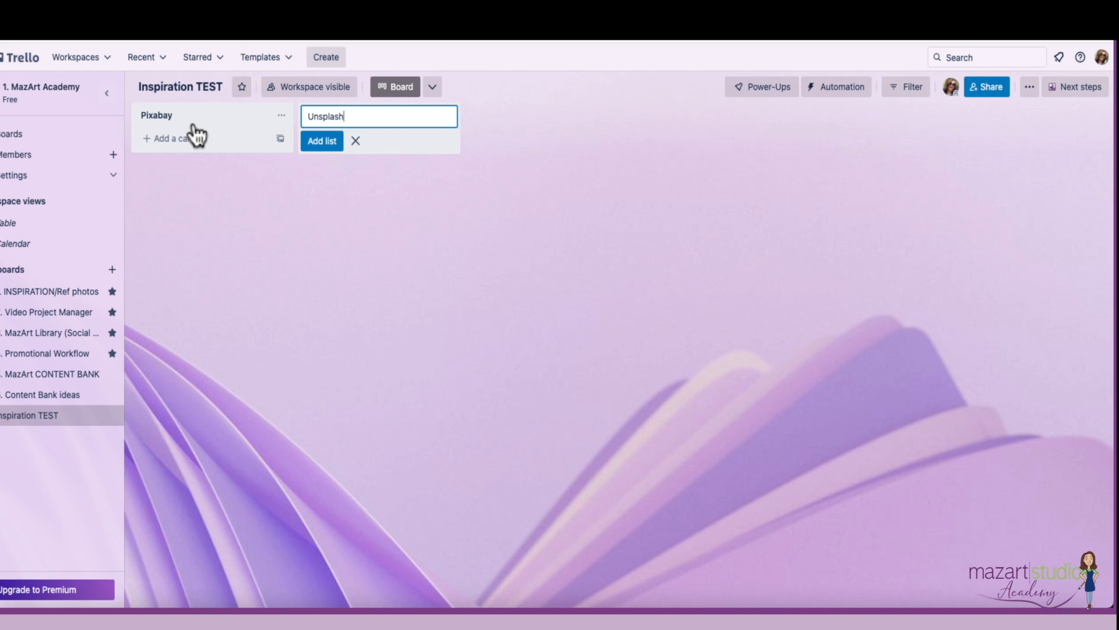
{"action": "key", "text": "Return"}
Add two more lists titled "My Own Photos" and "Paid For Images", and end list entry
{"action": "type", "text": "My Own PHt"}
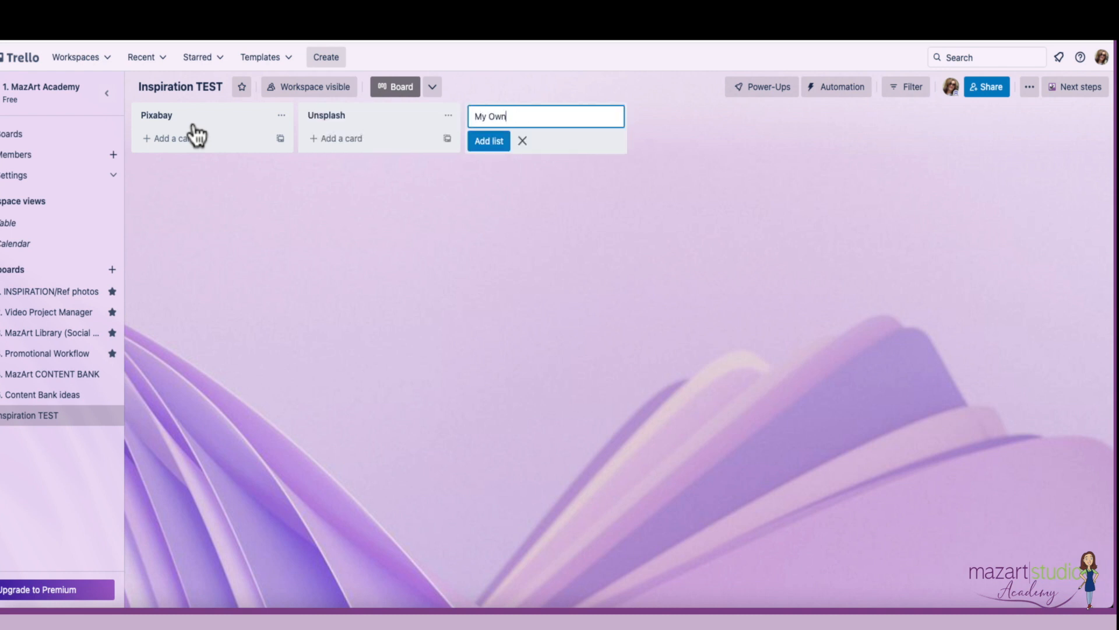
{"action": "key", "text": "BackSpace"}
{"action": "key", "text": "BackSpace"}
{"action": "type", "text": "hotos"}
{"action": "key", "text": "Return"}
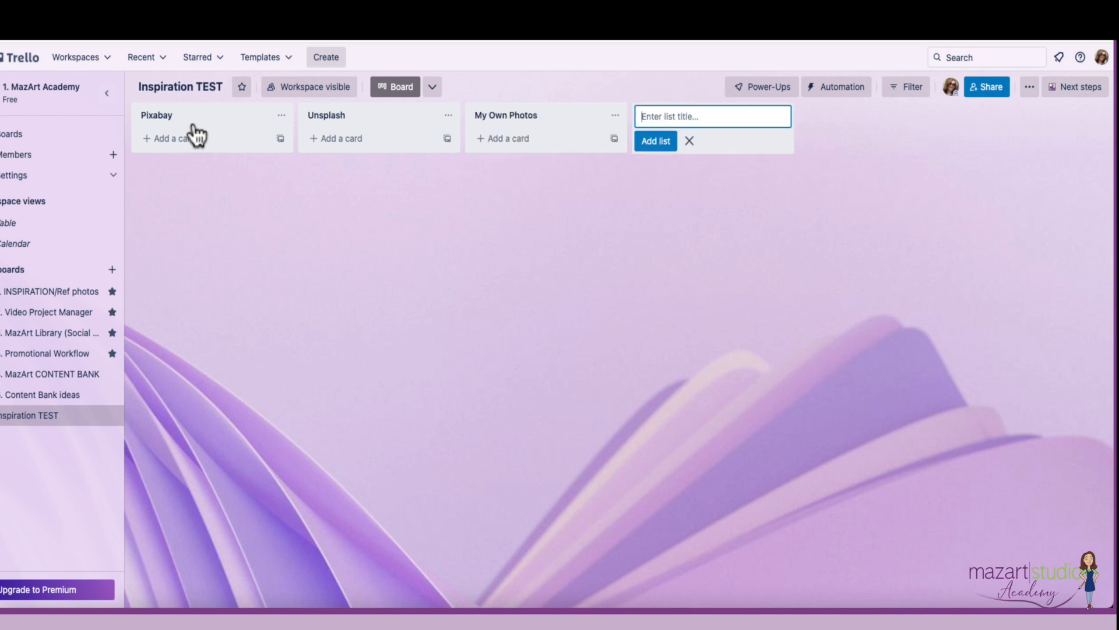
{"action": "type", "text": "Paid For Images"}
{"action": "key", "text": "Return"}
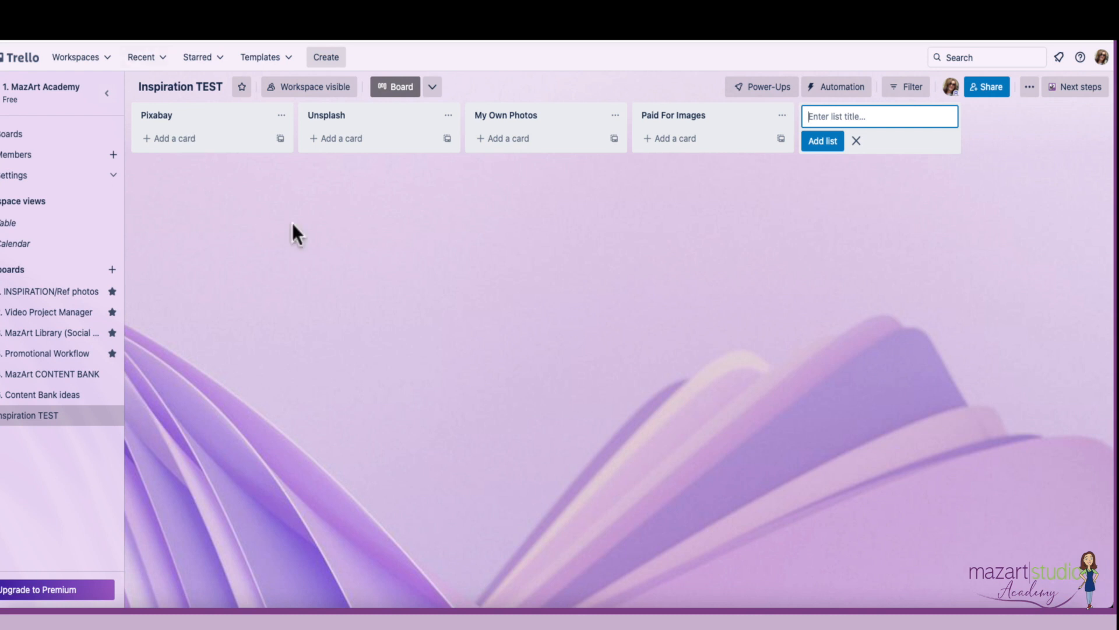
{"action": "left_click", "coordinate": [180, 187]}
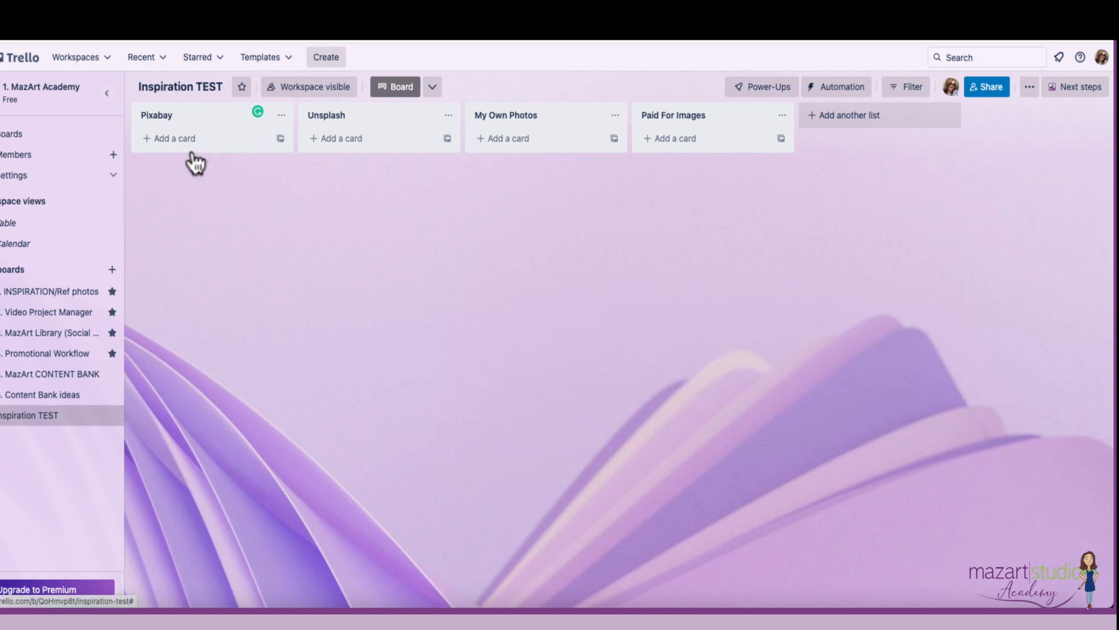
Add a card titled "image" to the Pixabay list
{"action": "left_click", "coordinate": [173, 143]}
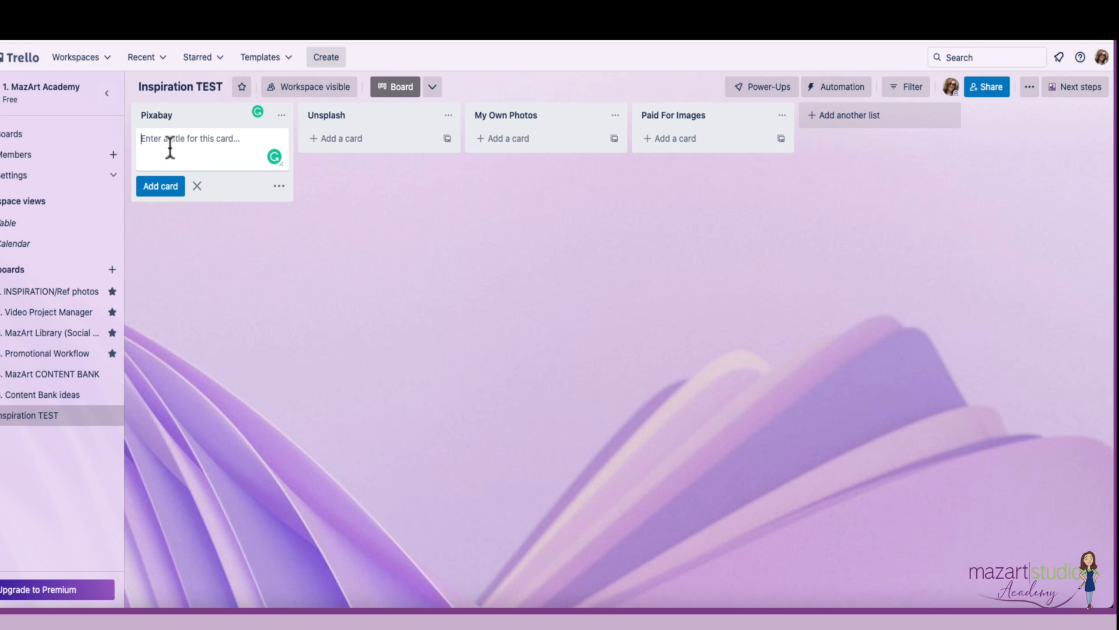
{"action": "type", "text": "image"}
{"action": "key", "text": "Return"}
Attach the tulip-magnolia JPG from the computer's Desktop folder to the "image" card, and close the card
{"action": "left_click", "coordinate": [163, 140]}
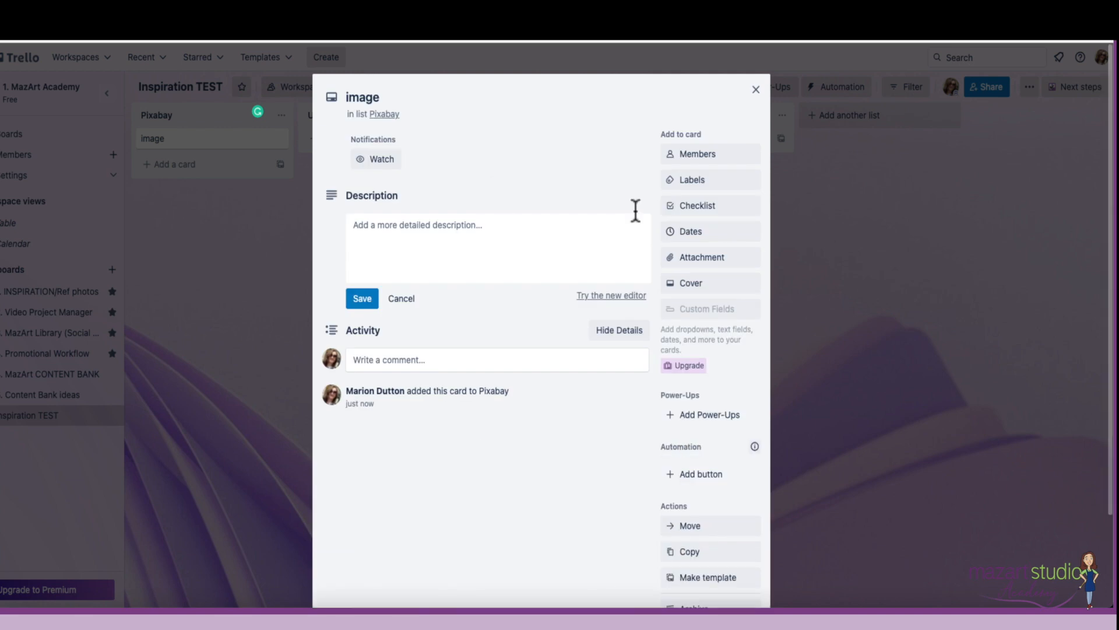
{"action": "left_click", "coordinate": [707, 260]}
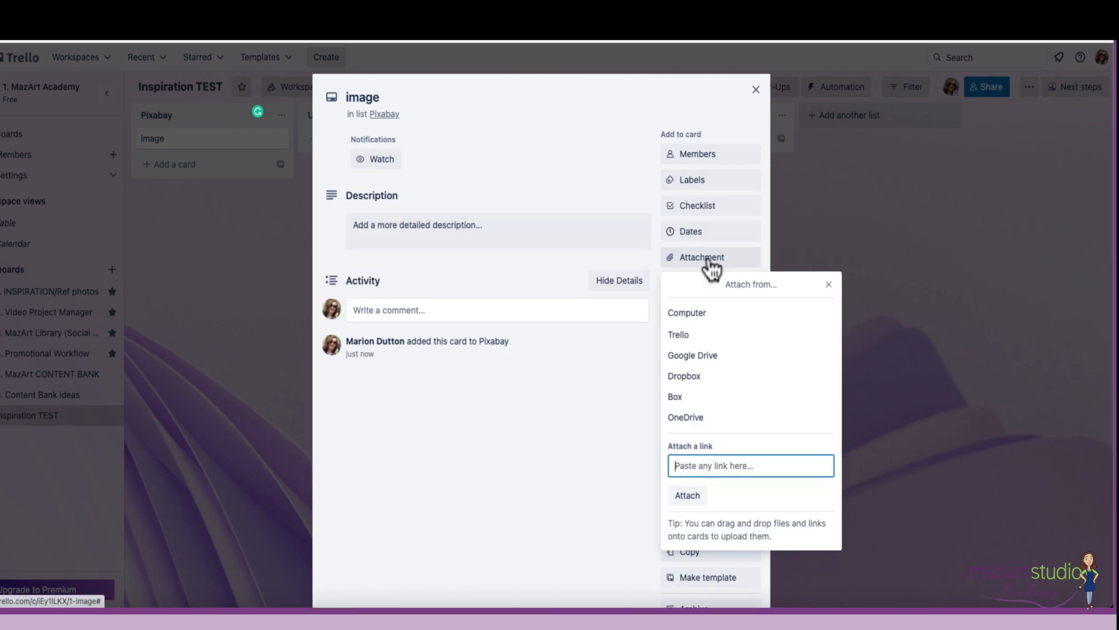
{"action": "left_click", "coordinate": [697, 312]}
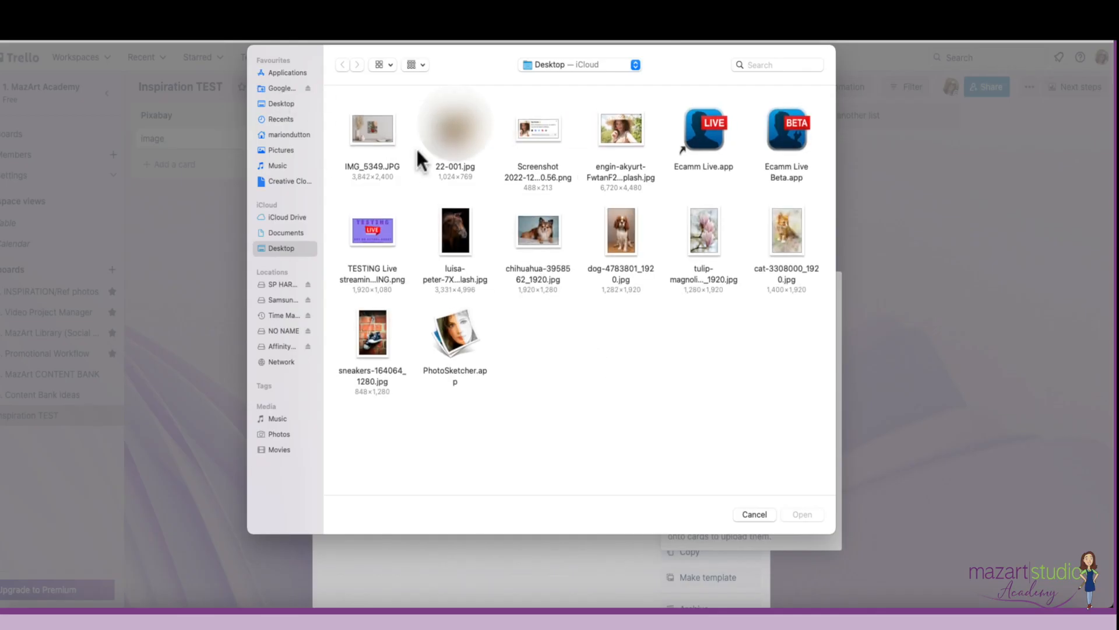
{"action": "left_click", "coordinate": [270, 106]}
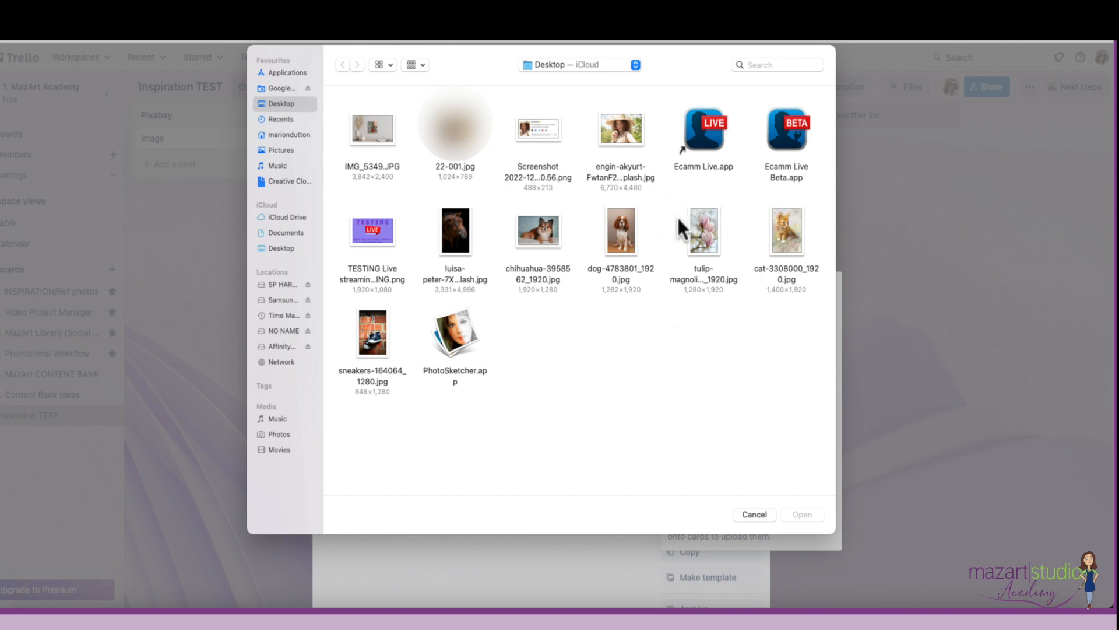
{"action": "double_click", "coordinate": [709, 231]}
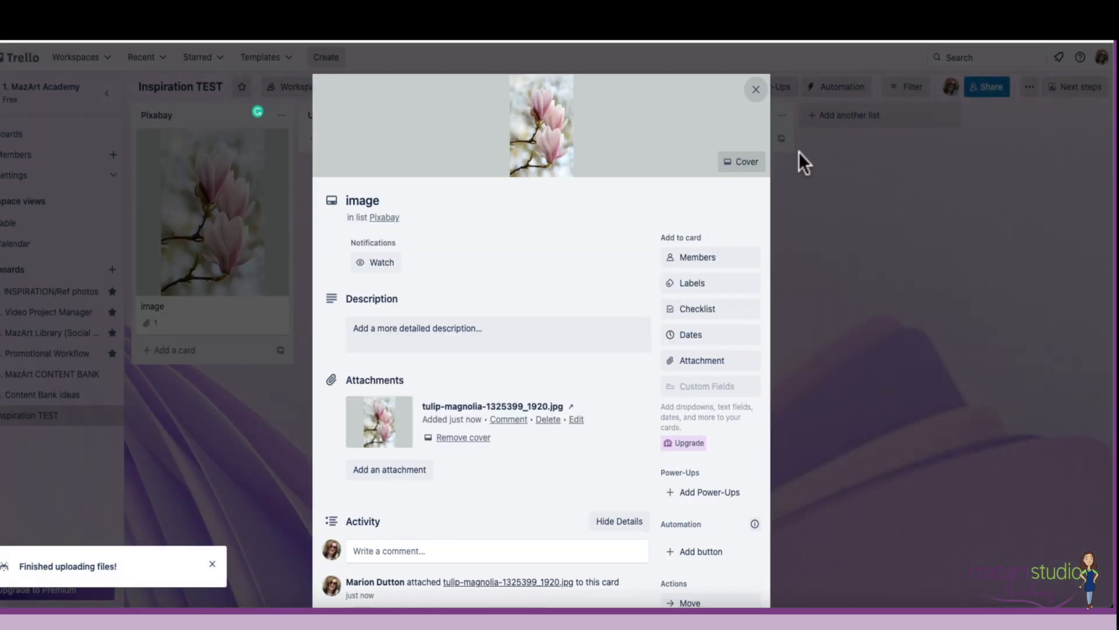
{"action": "left_click", "coordinate": [756, 91]}
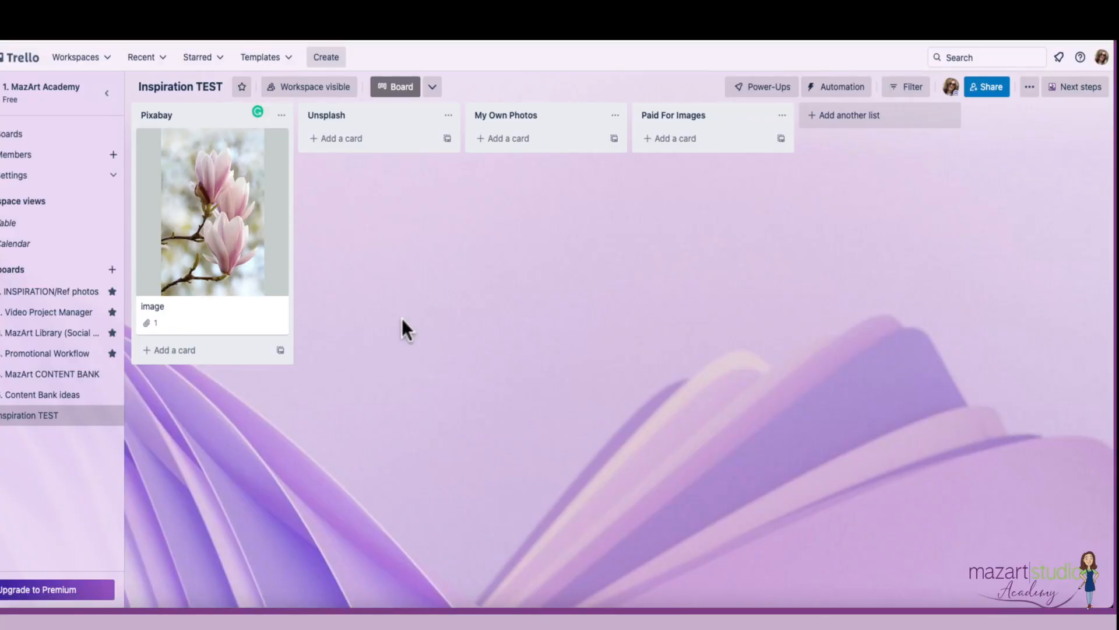
Add a card titled "another image" to the Unsplash list
{"action": "left_click", "coordinate": [349, 143]}
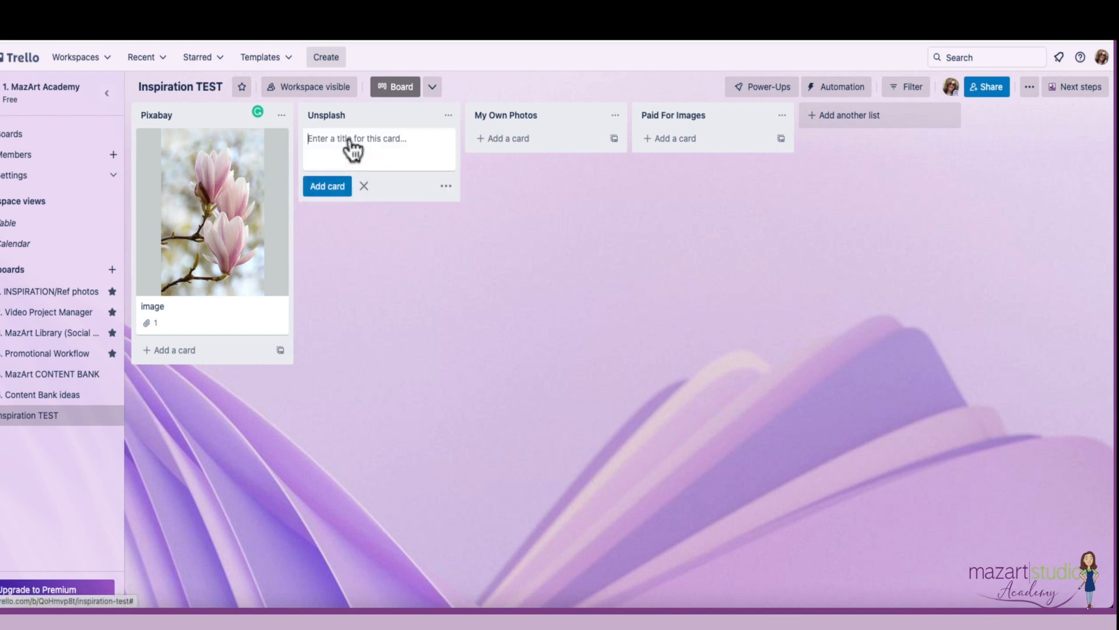
{"action": "type", "text": "another image"}
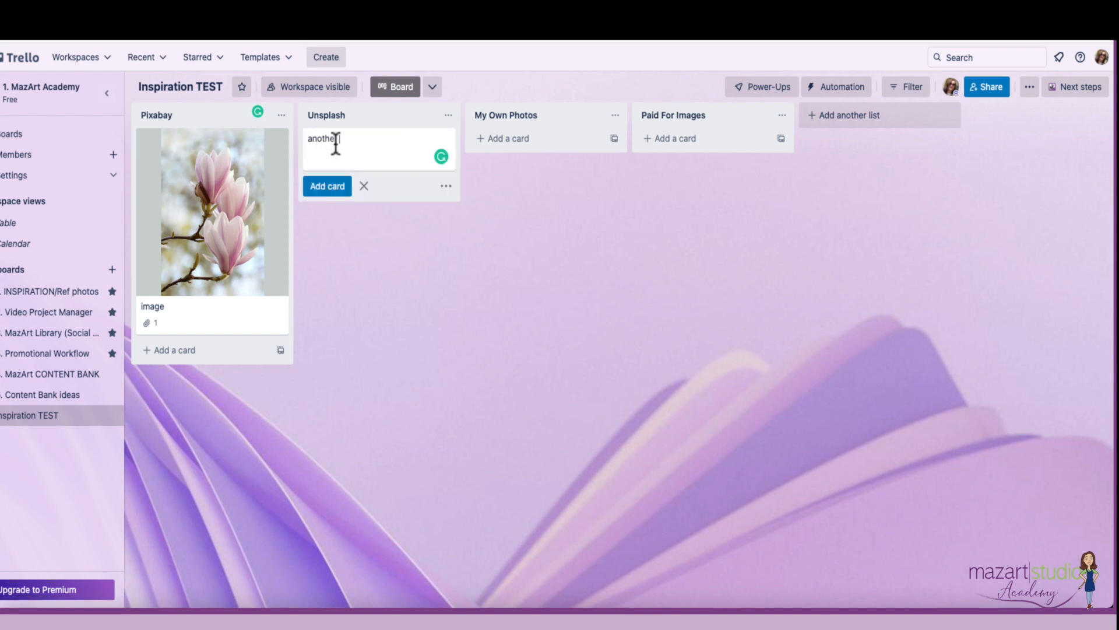
{"action": "key", "text": "Return"}
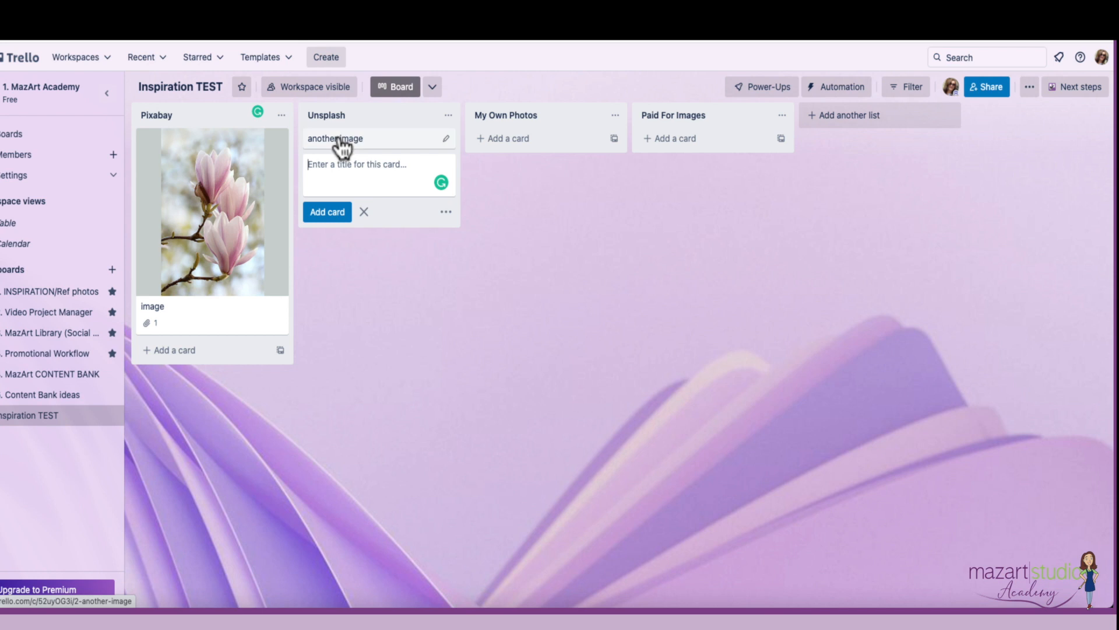
Attach chihuahua-3958562_1920.jpg from the computer's Desktop folder to the "another image" card, and close the card
{"action": "left_click", "coordinate": [435, 158]}
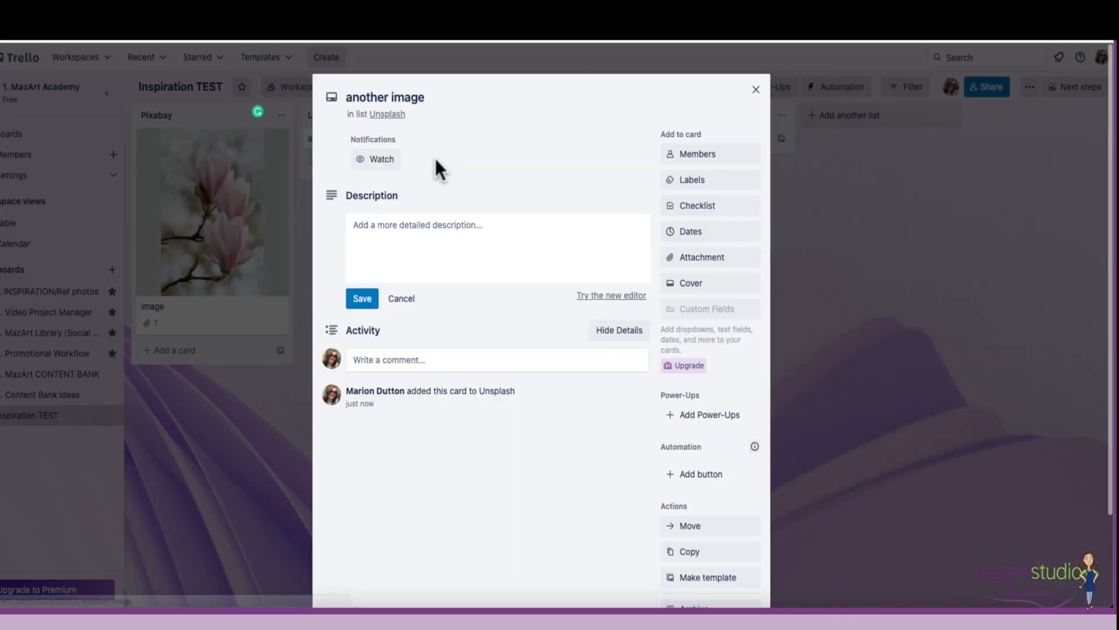
{"action": "left_click", "coordinate": [698, 260]}
{"action": "left_click", "coordinate": [686, 316]}
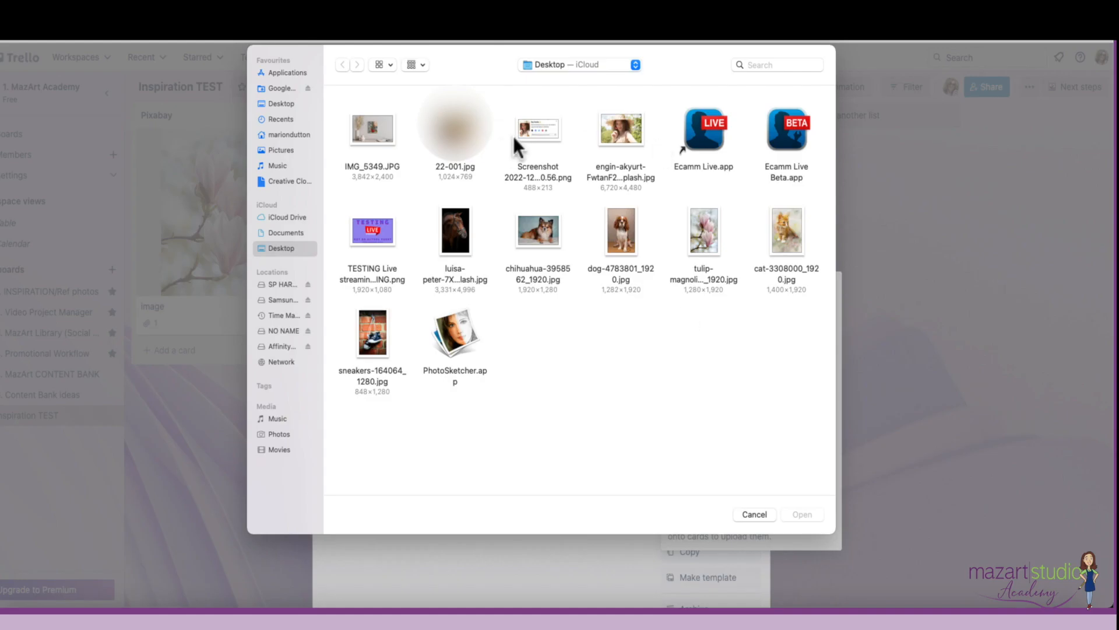
{"action": "double_click", "coordinate": [543, 228]}
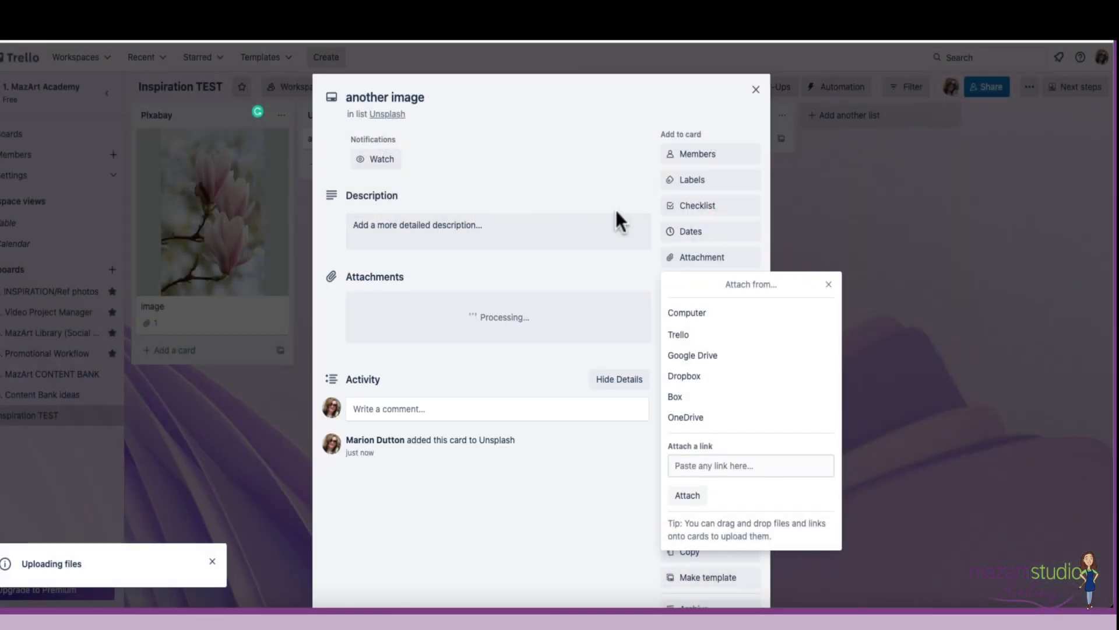
{"action": "left_click", "coordinate": [756, 90]}
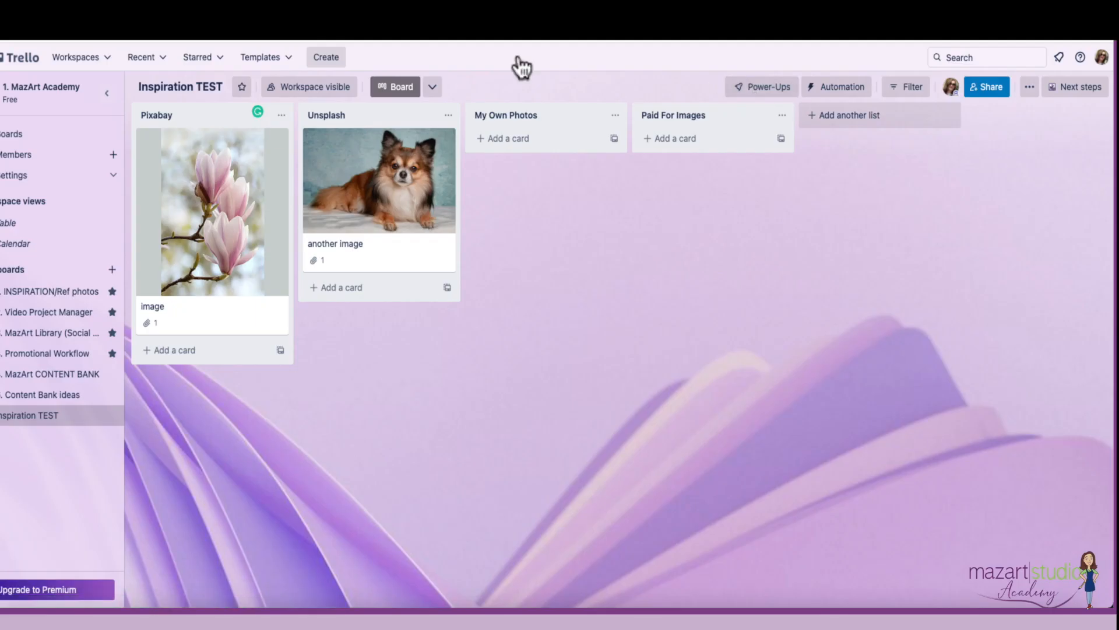
Add a card titled "own photo" to the My Own Photos list
{"action": "left_click", "coordinate": [493, 141]}
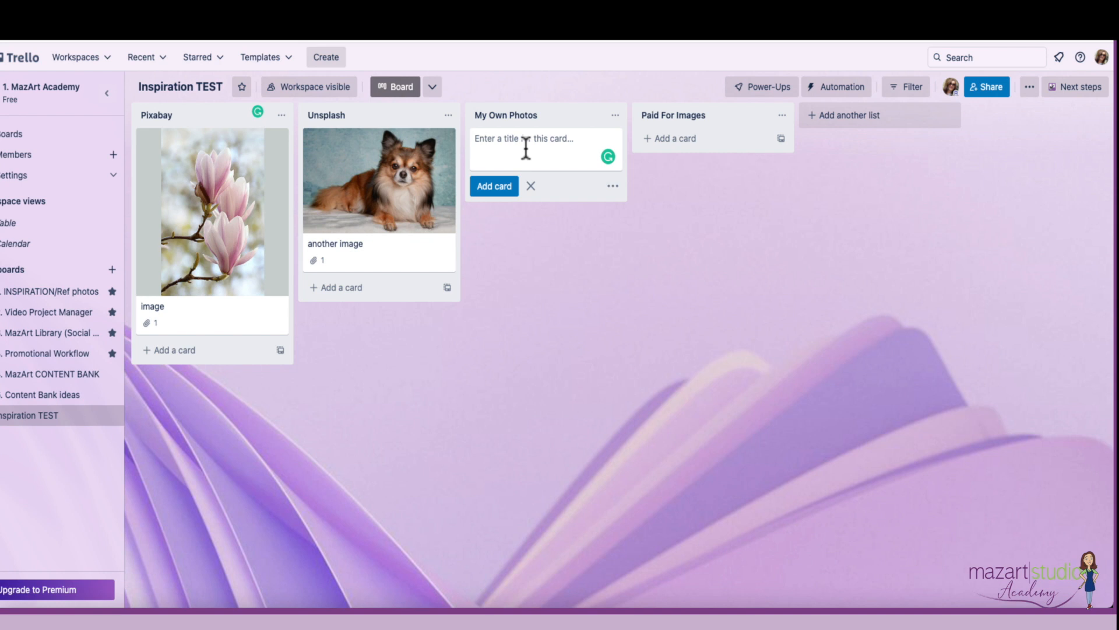
{"action": "type", "text": "own photo"}
{"action": "key", "text": "Return"}
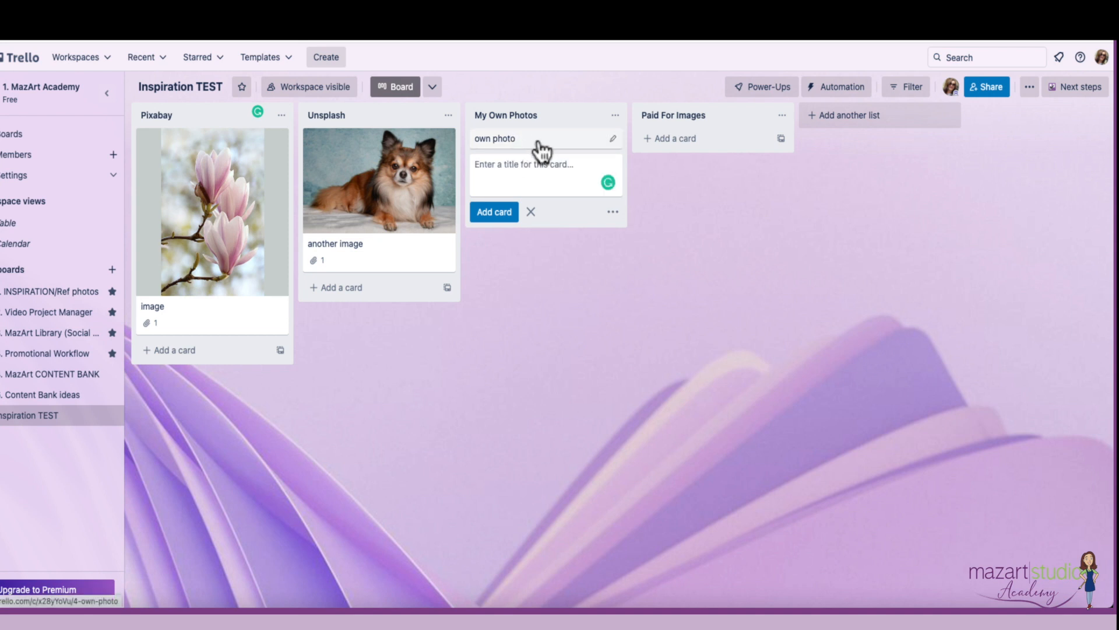
Attach the Desktop JPG of the woman in a straw hat to the "own photo" card, and close the card
{"action": "left_click", "coordinate": [532, 143]}
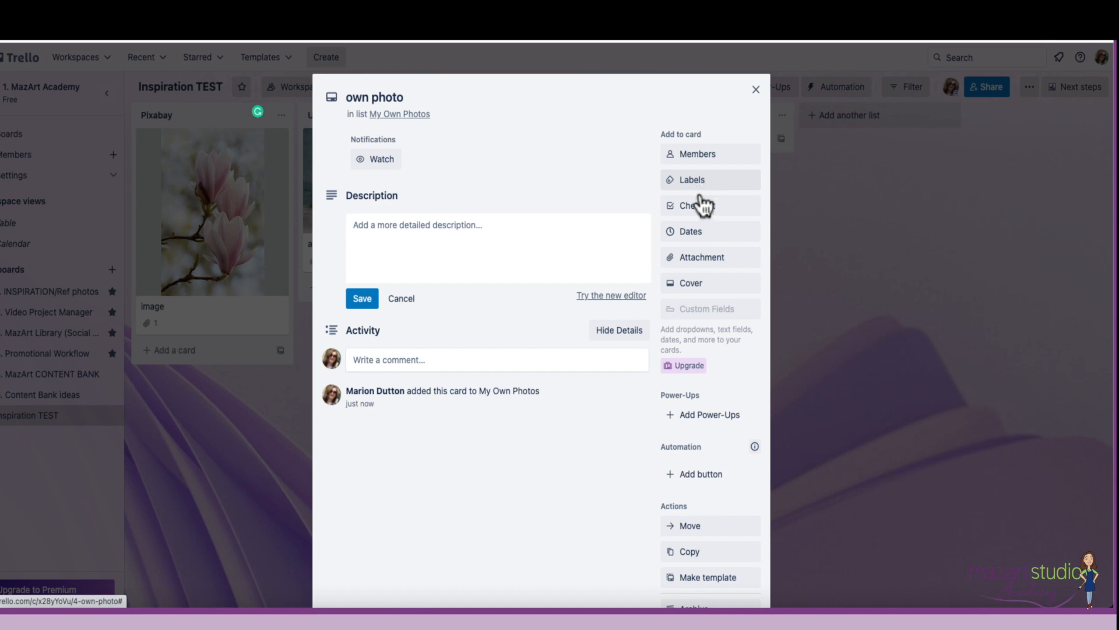
{"action": "left_click", "coordinate": [704, 260]}
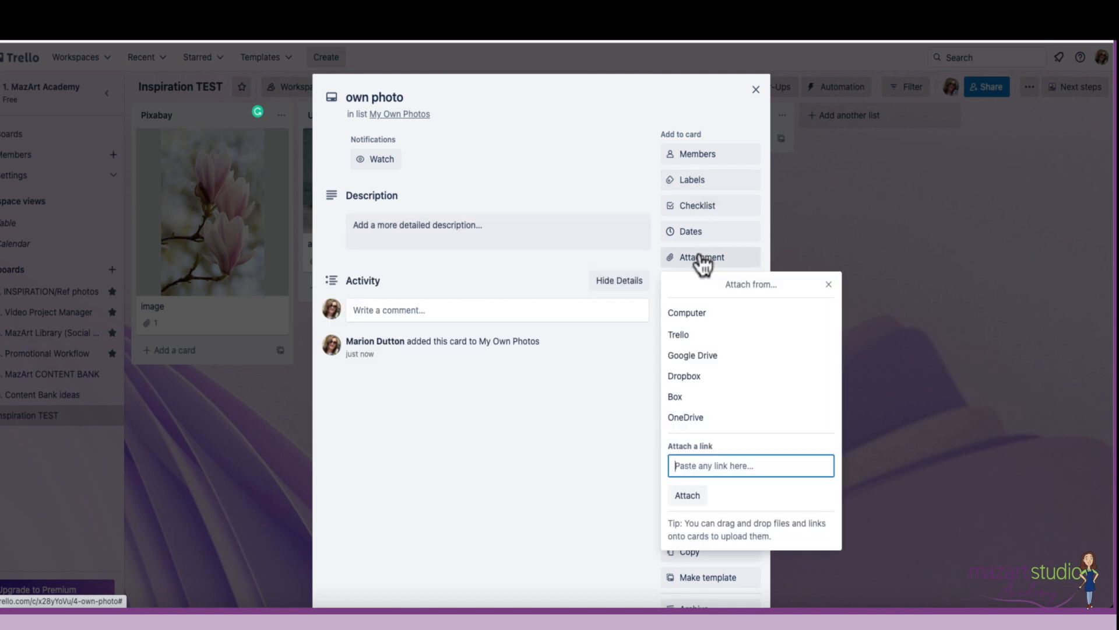
{"action": "left_click", "coordinate": [686, 313]}
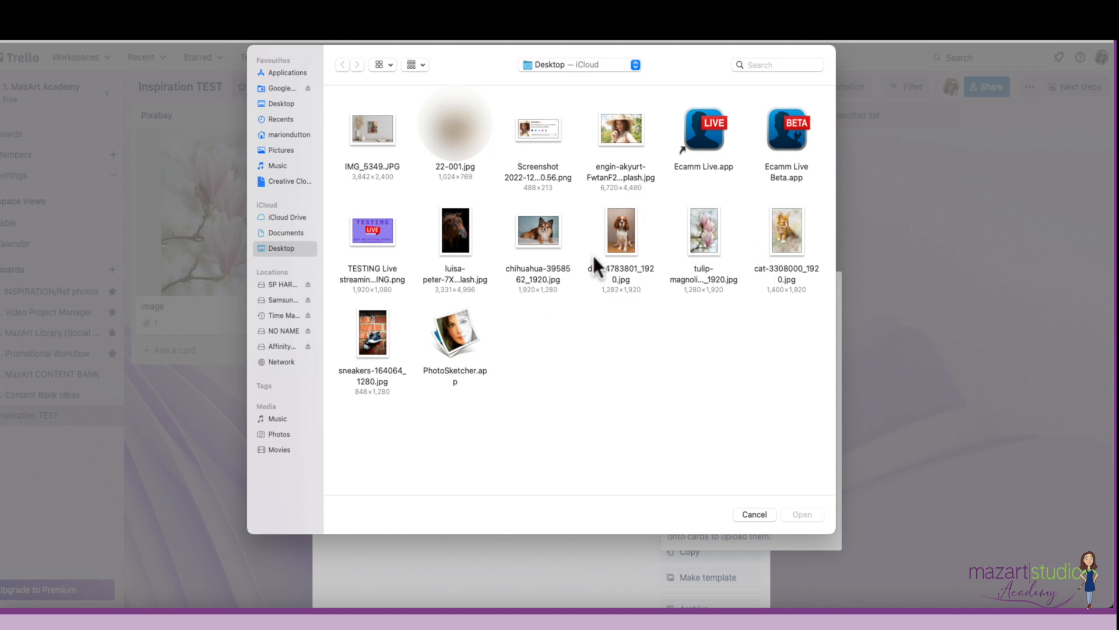
{"action": "double_click", "coordinate": [610, 129]}
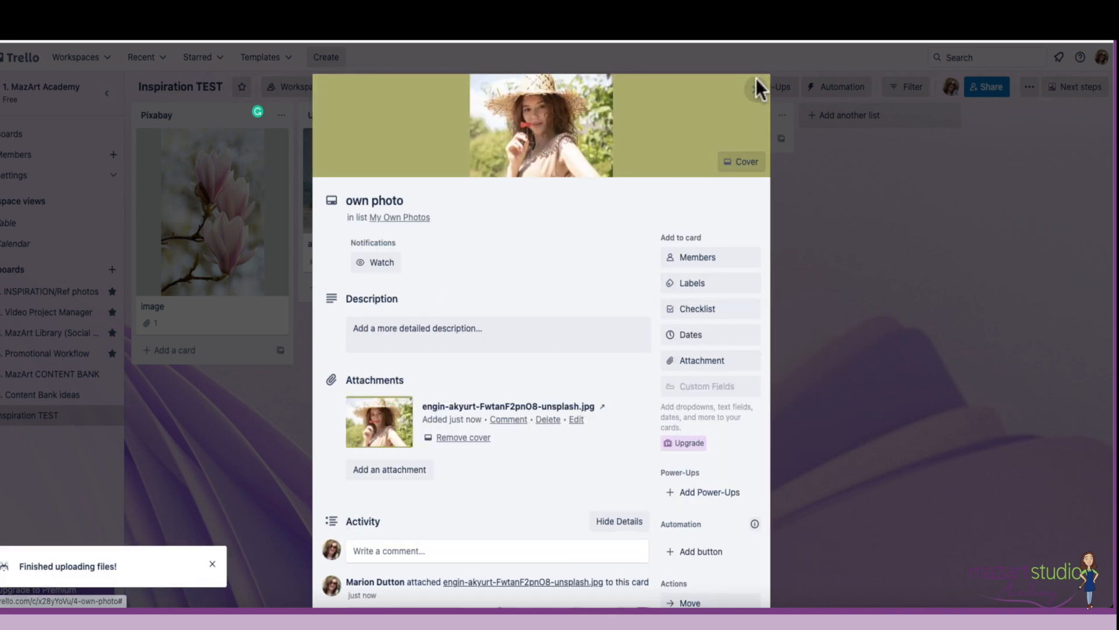
{"action": "left_click", "coordinate": [756, 90]}
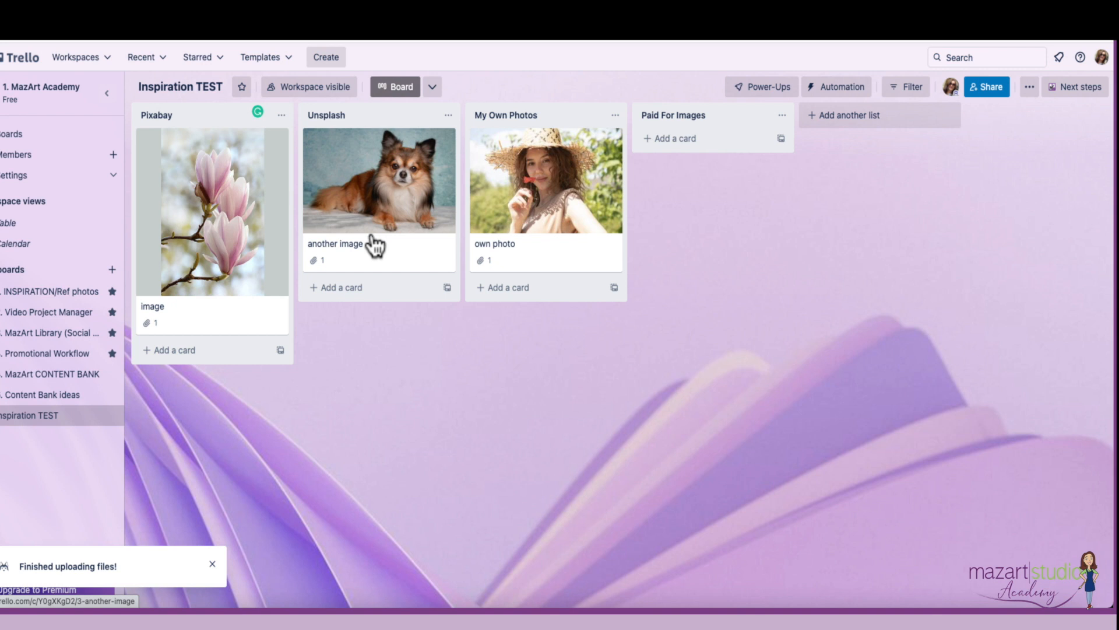
Add a card titled "another image with a title here" to the Paid For Images list
{"action": "left_click", "coordinate": [678, 142]}
{"action": "type", "text": "another image with a title here"}
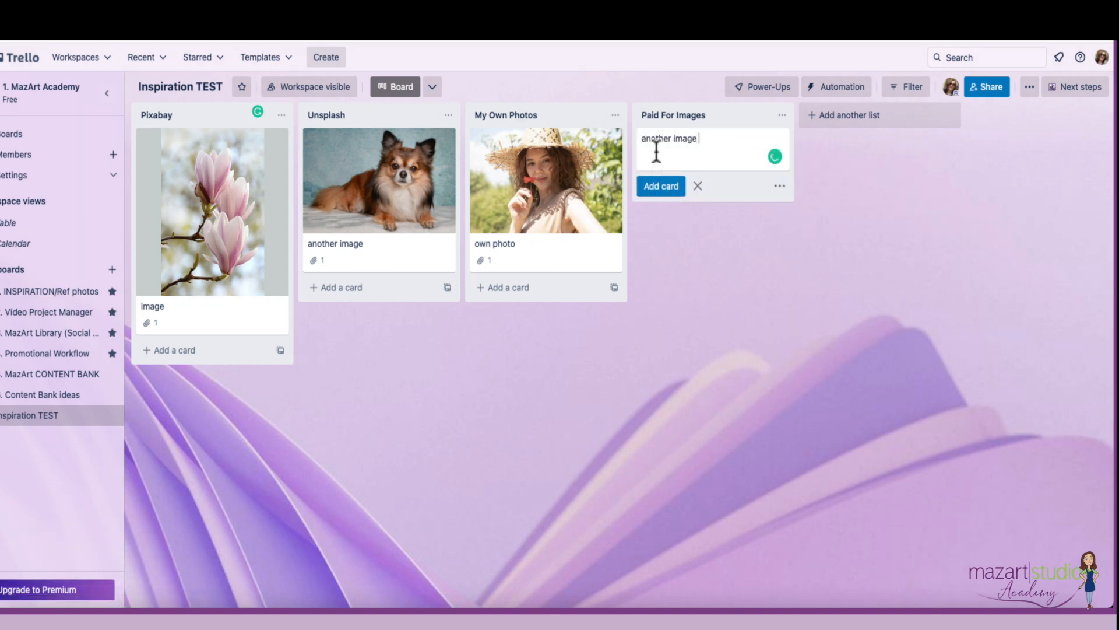
{"action": "key", "text": "Return"}
Attach sneakers-164064_1280.jpg from the computer to the new Paid For Images card, and close the card
{"action": "left_click", "coordinate": [680, 147]}
{"action": "left_click", "coordinate": [699, 257]}
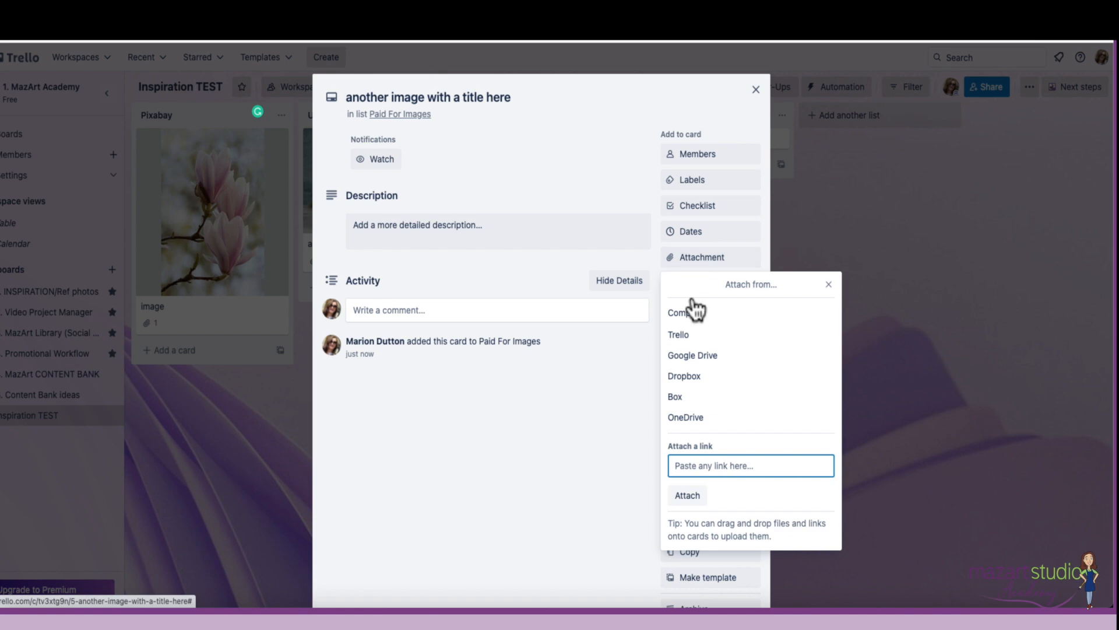
{"action": "left_click", "coordinate": [694, 310]}
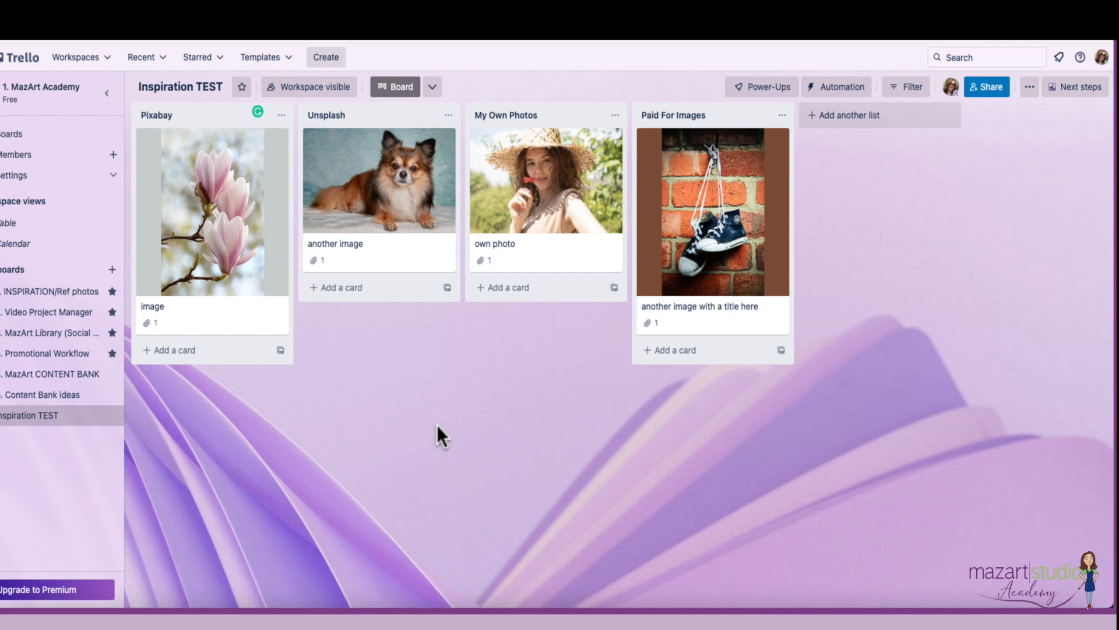
Open the "image" card in the Pixabay list and apply the green label to it
{"action": "left_click", "coordinate": [282, 116]}
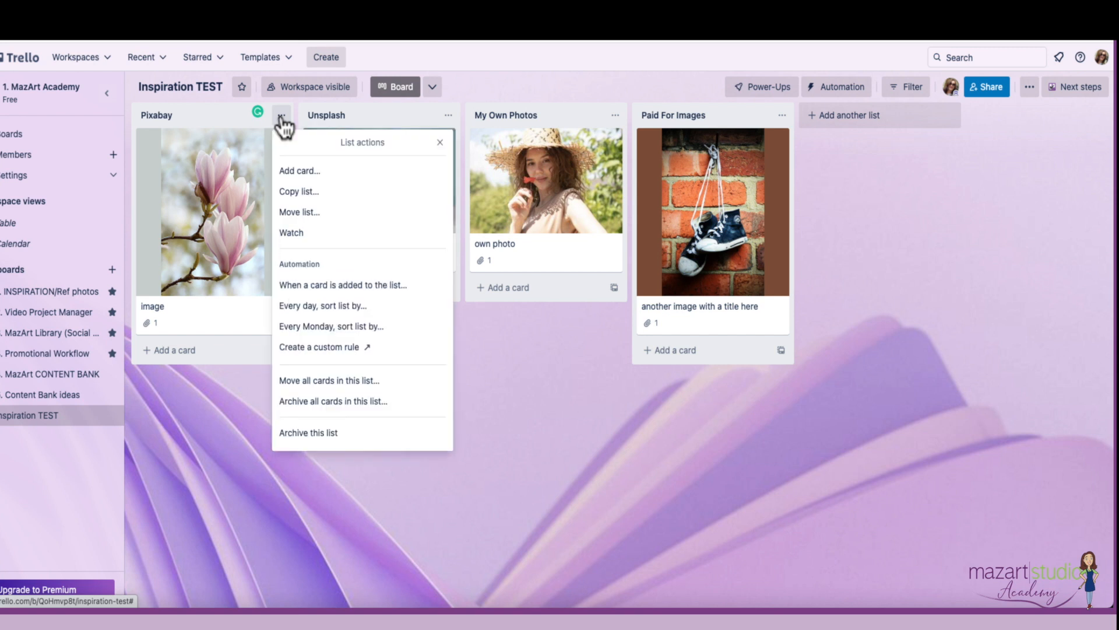
{"action": "left_click", "coordinate": [199, 213]}
{"action": "left_click", "coordinate": [200, 219]}
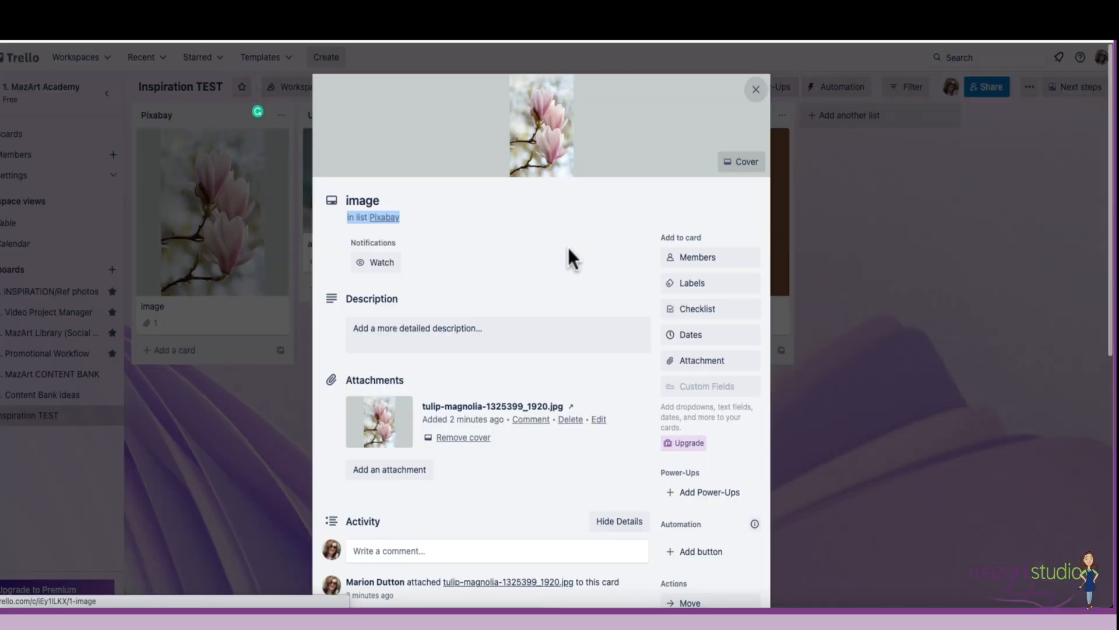
{"action": "left_click", "coordinate": [692, 289]}
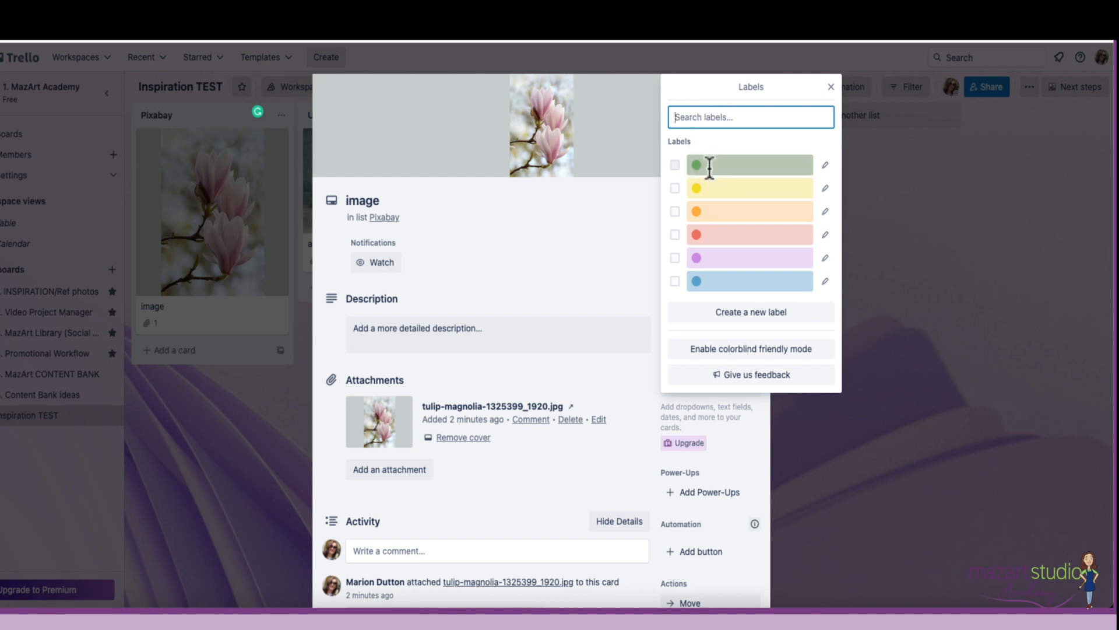
{"action": "left_click", "coordinate": [709, 169]}
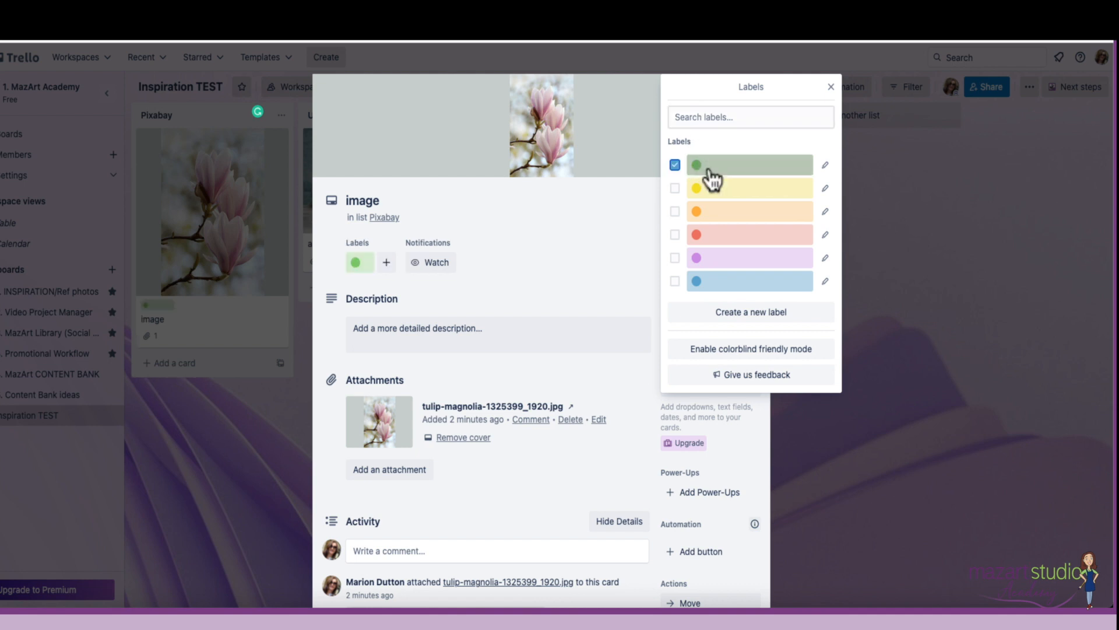
Title the green label "Pixabay Images", save it, and close the card
{"action": "left_click", "coordinate": [825, 167]}
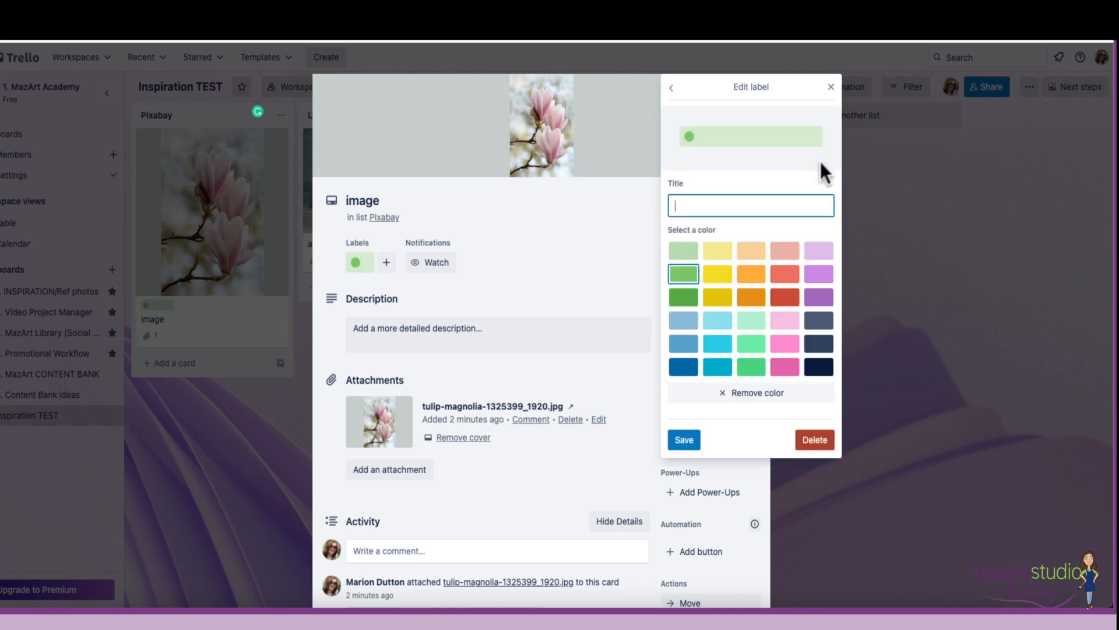
{"action": "type", "text": "Pixabay Images"}
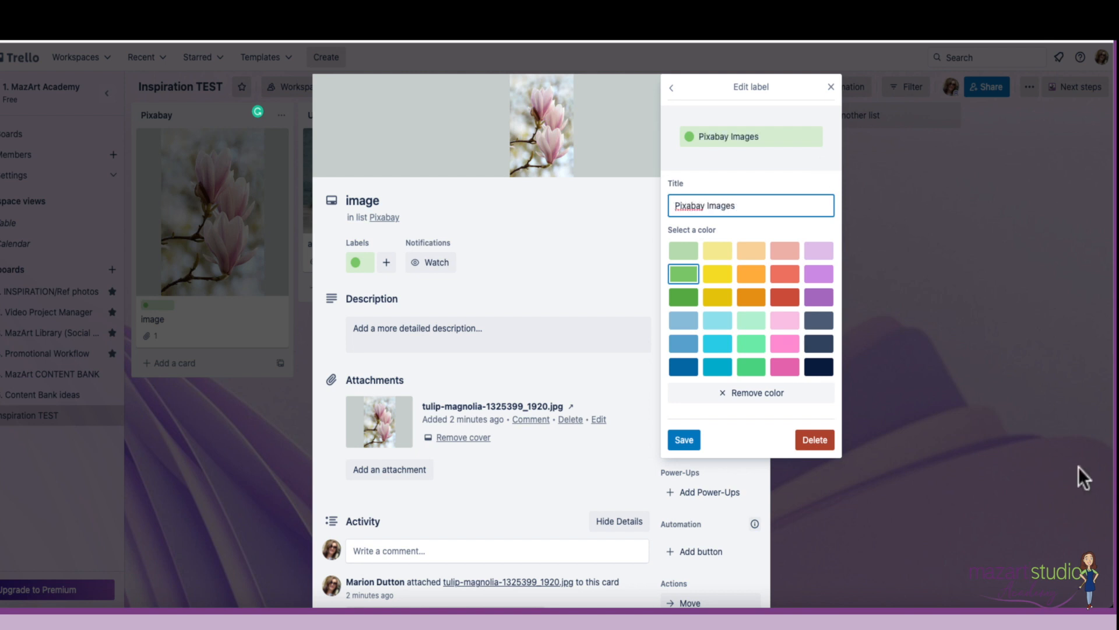
{"action": "left_click", "coordinate": [685, 442]}
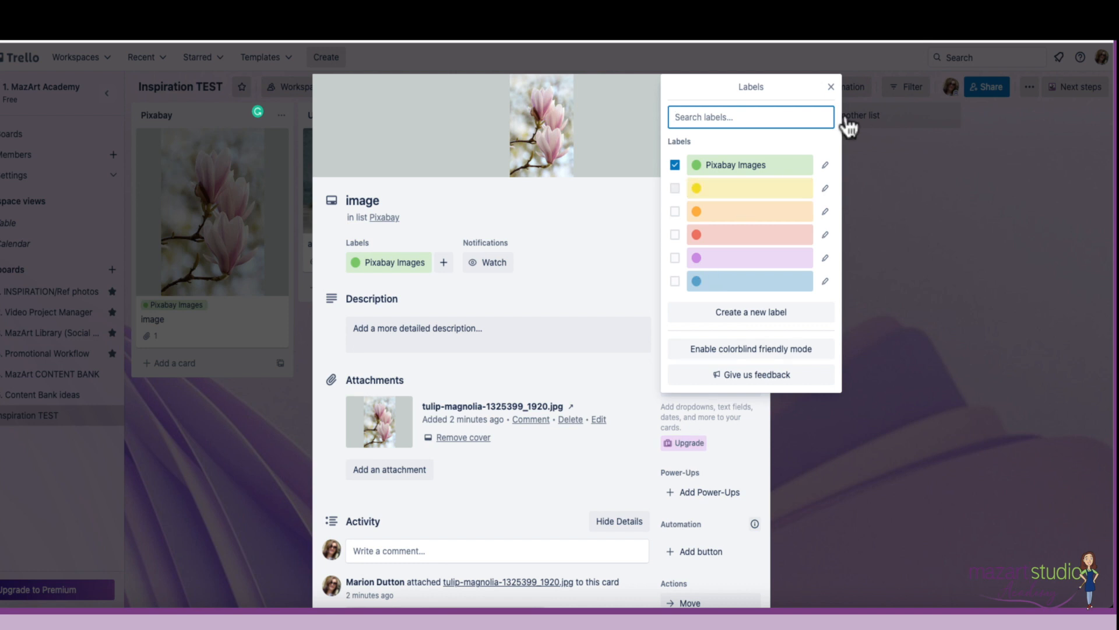
{"action": "left_click", "coordinate": [831, 85]}
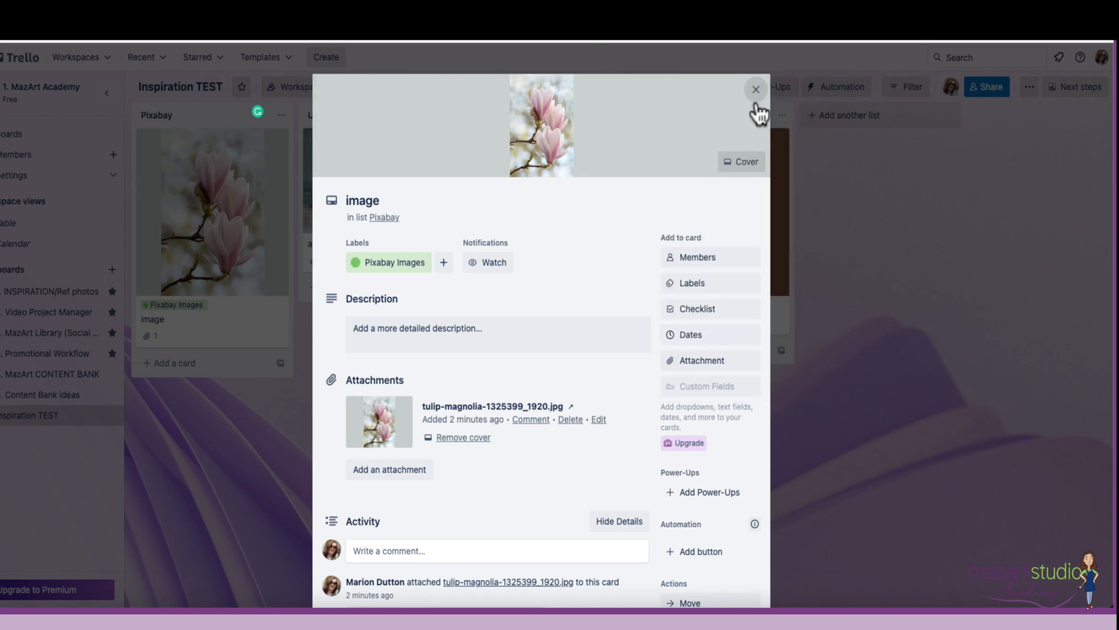
{"action": "left_click", "coordinate": [188, 268]}
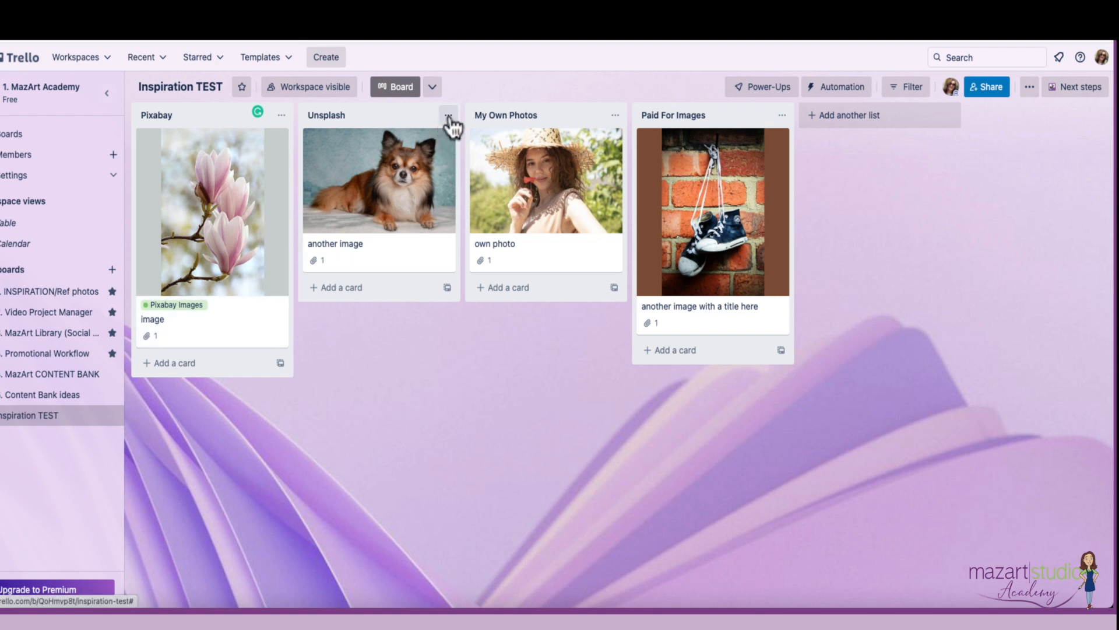
Open the "another image" card's labels and title the yellow label "unsplash images"
{"action": "left_click", "coordinate": [428, 173]}
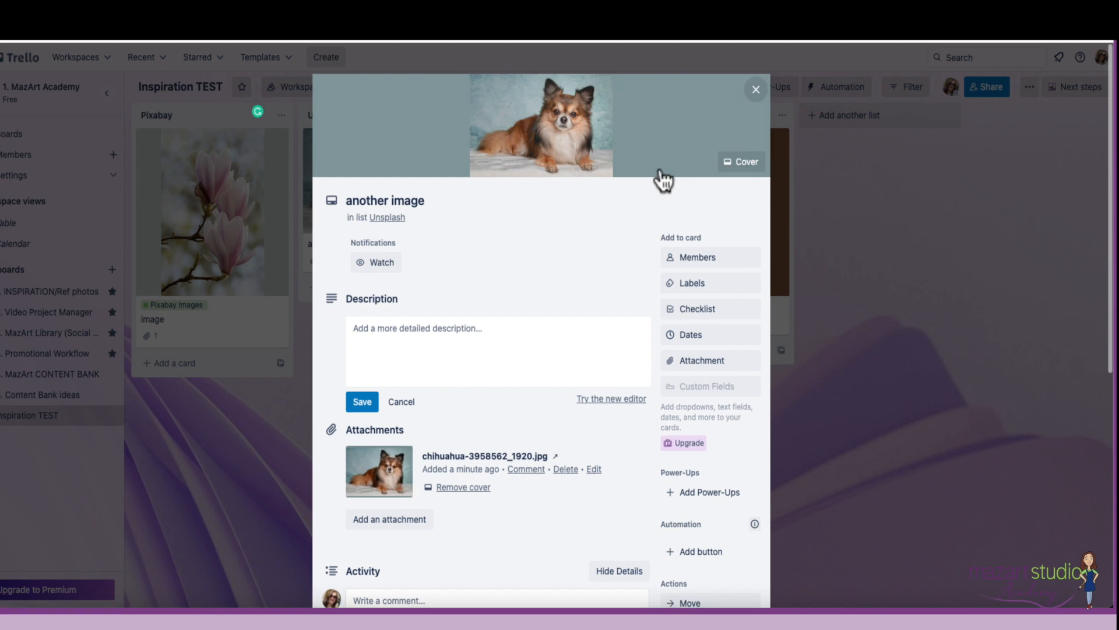
{"action": "left_click", "coordinate": [701, 285]}
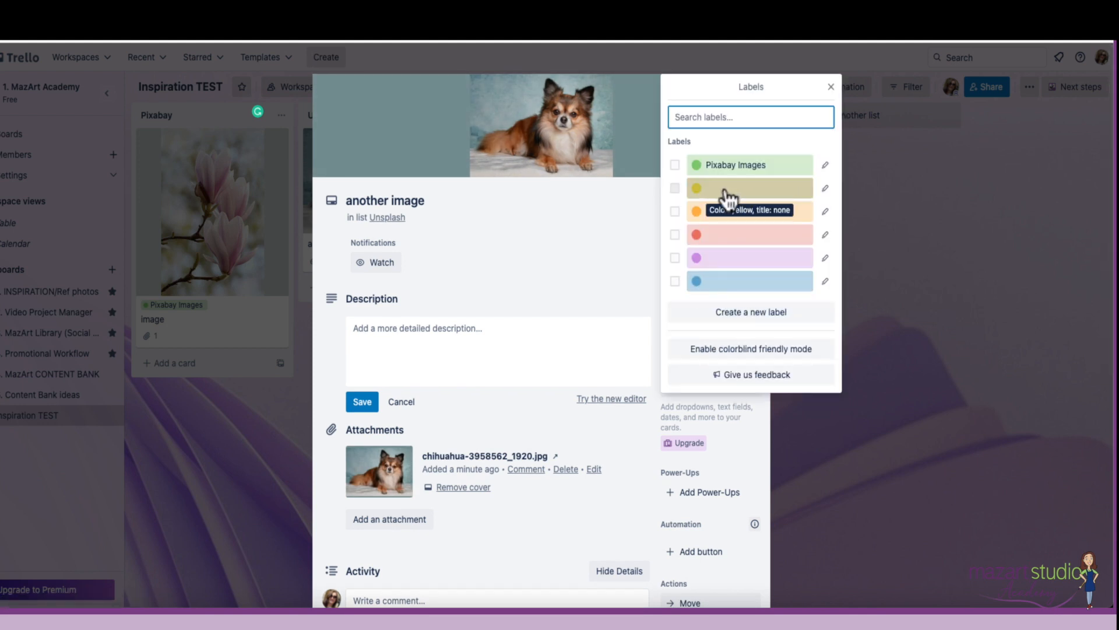
{"action": "left_click", "coordinate": [825, 188]}
{"action": "type", "text": "u"}
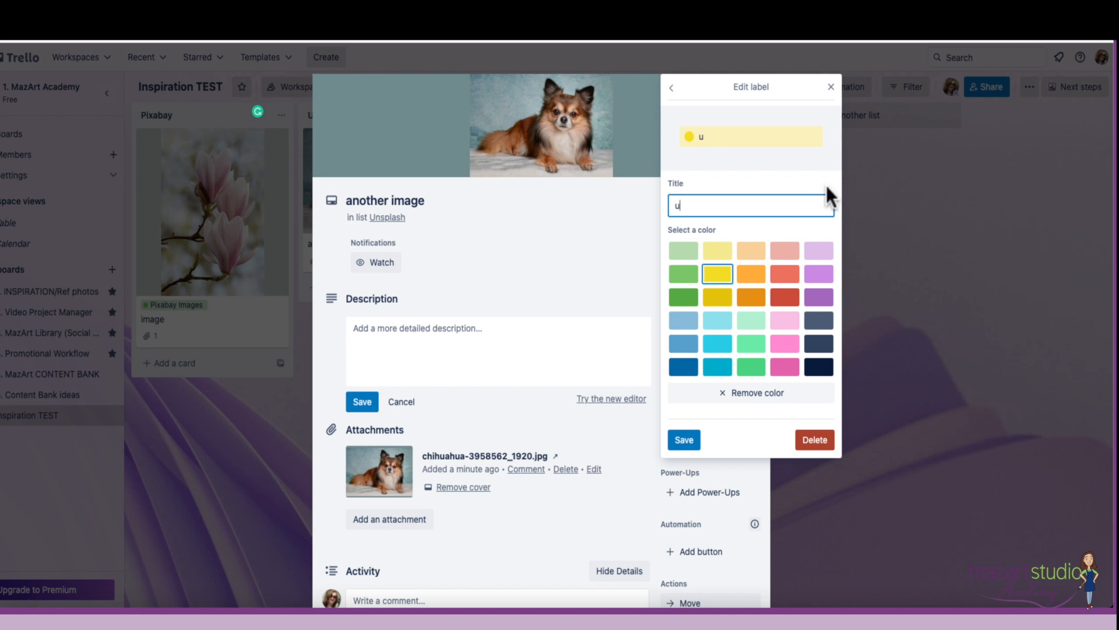
{"action": "type", "text": "nsplash images"}
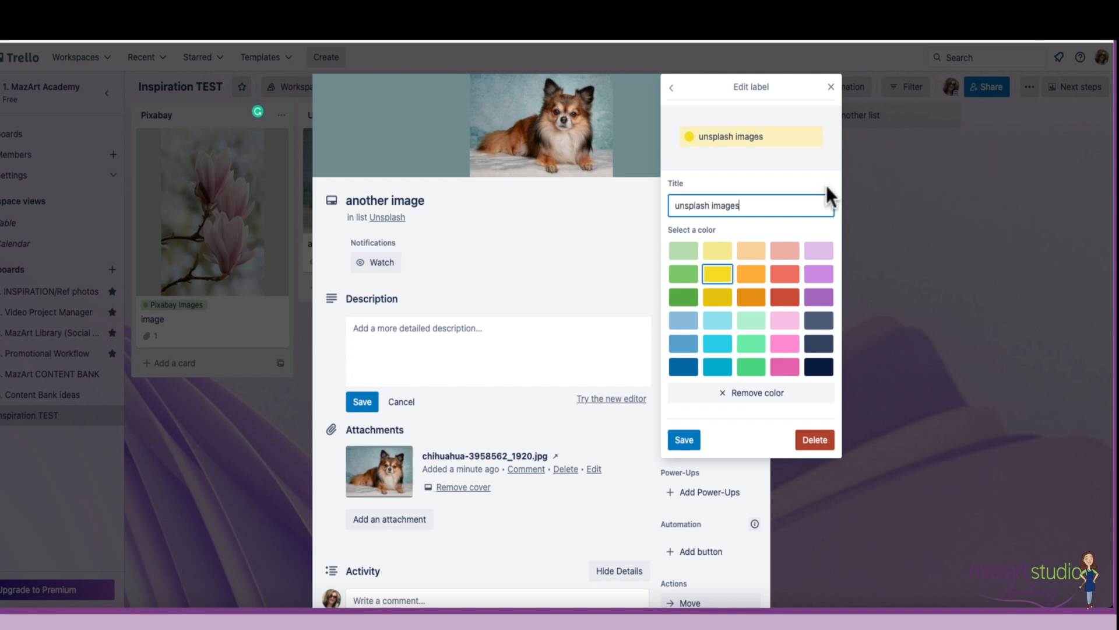
{"action": "left_click", "coordinate": [684, 439]}
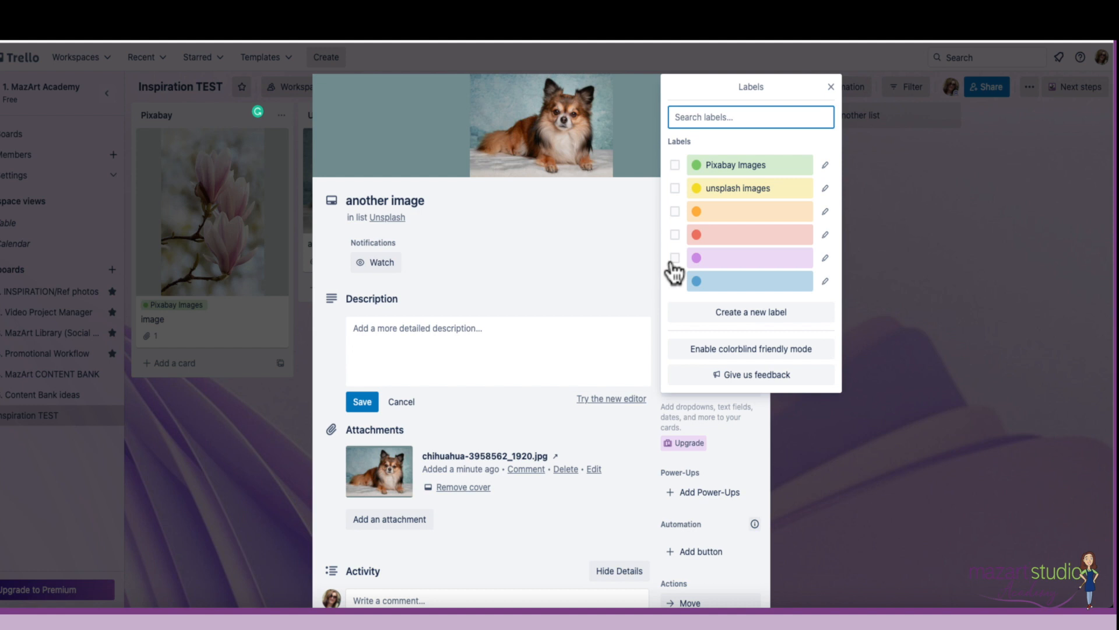
Apply the "unsplash images" label to the "another image" card, and close the card
{"action": "left_click", "coordinate": [675, 187]}
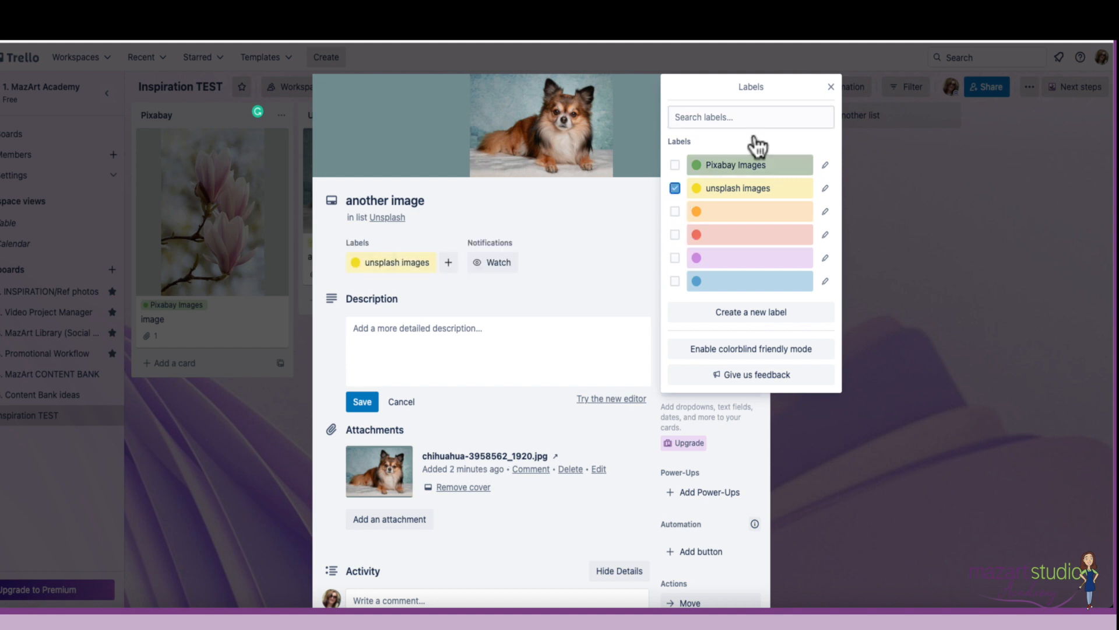
{"action": "left_click", "coordinate": [832, 85]}
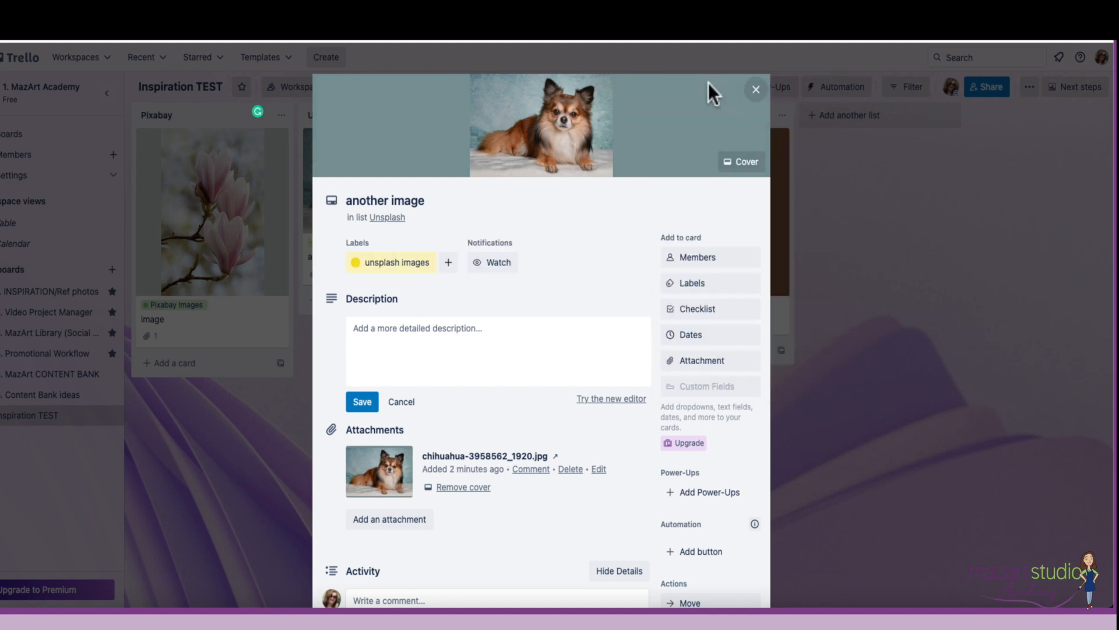
{"action": "left_click", "coordinate": [755, 90]}
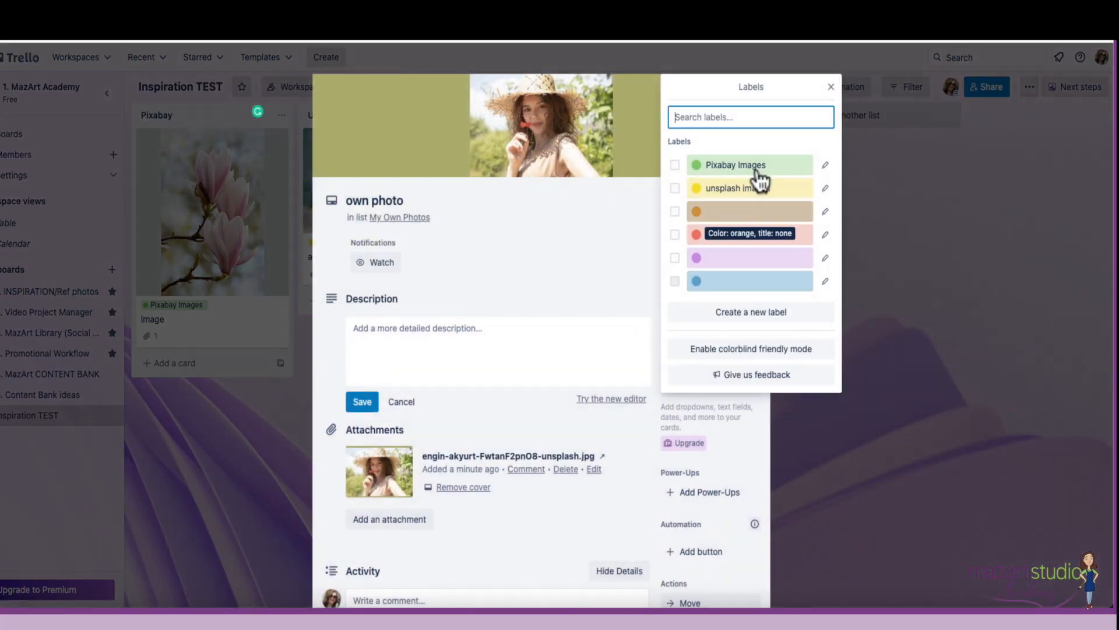
{"action": "type", "text": "my own photo"}
{"action": "type", "text": "s"}
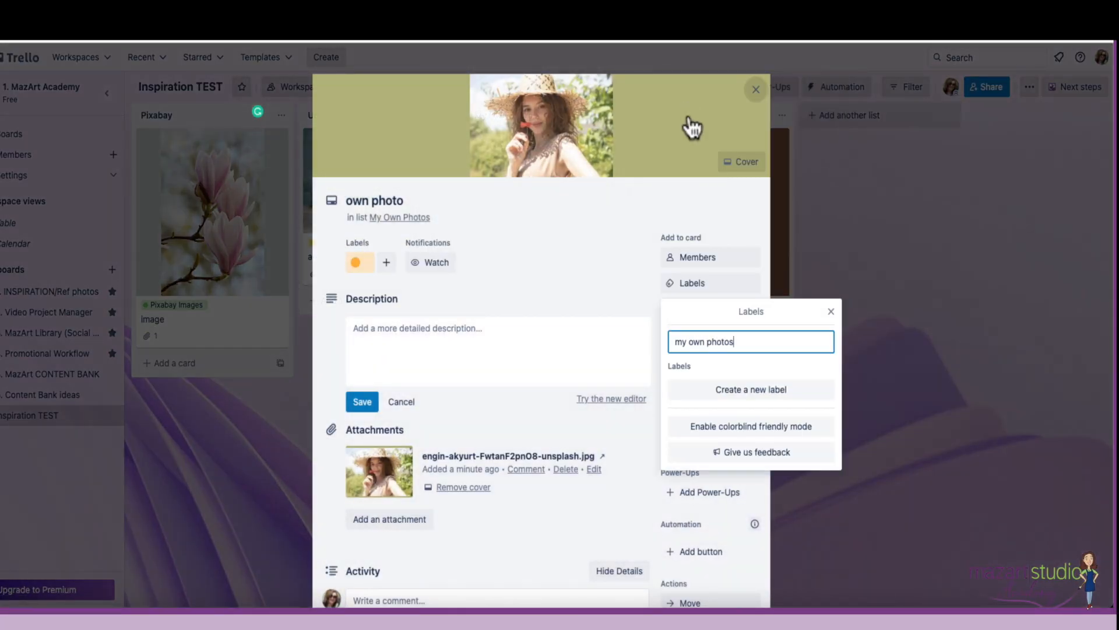
{"action": "left_click", "coordinate": [749, 387]}
{"action": "left_click", "coordinate": [830, 87]}
Title the orange label "own photos", apply it to the "own photo" card, and close the card
{"action": "left_click", "coordinate": [694, 284]}
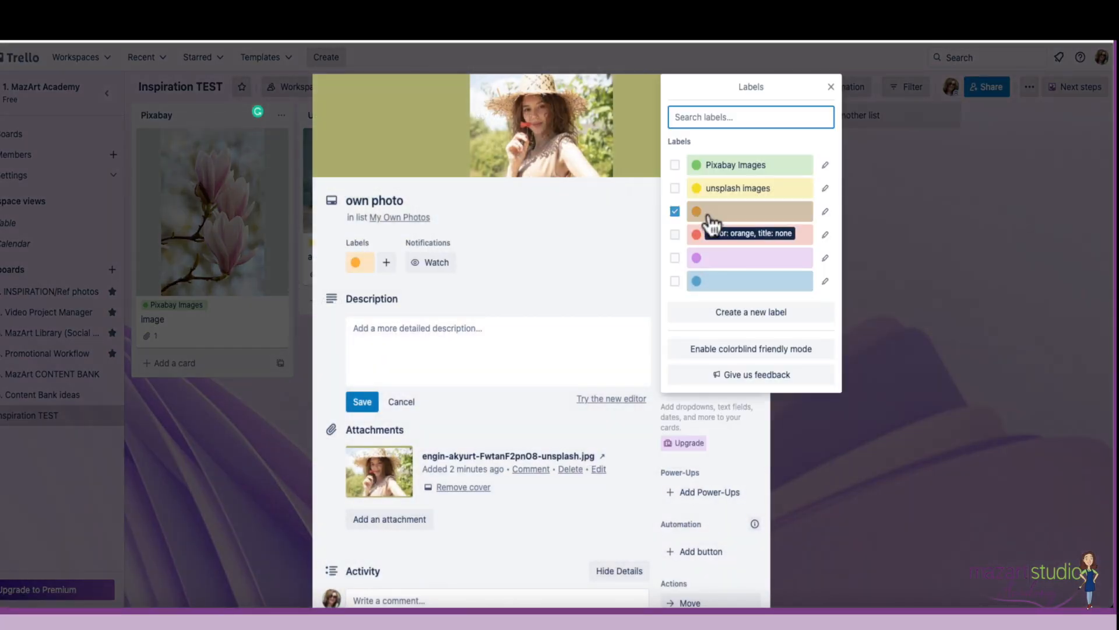
{"action": "left_click", "coordinate": [709, 213]}
{"action": "left_click", "coordinate": [826, 212]}
{"action": "type", "text": "own photos"}
{"action": "left_click", "coordinate": [684, 439]}
{"action": "left_click", "coordinate": [723, 212]}
{"action": "left_click", "coordinate": [757, 89]}
Title the red label "paid for ref photos", apply it to the "another image with a title here" card, and close the labels
{"action": "left_click", "coordinate": [714, 291]}
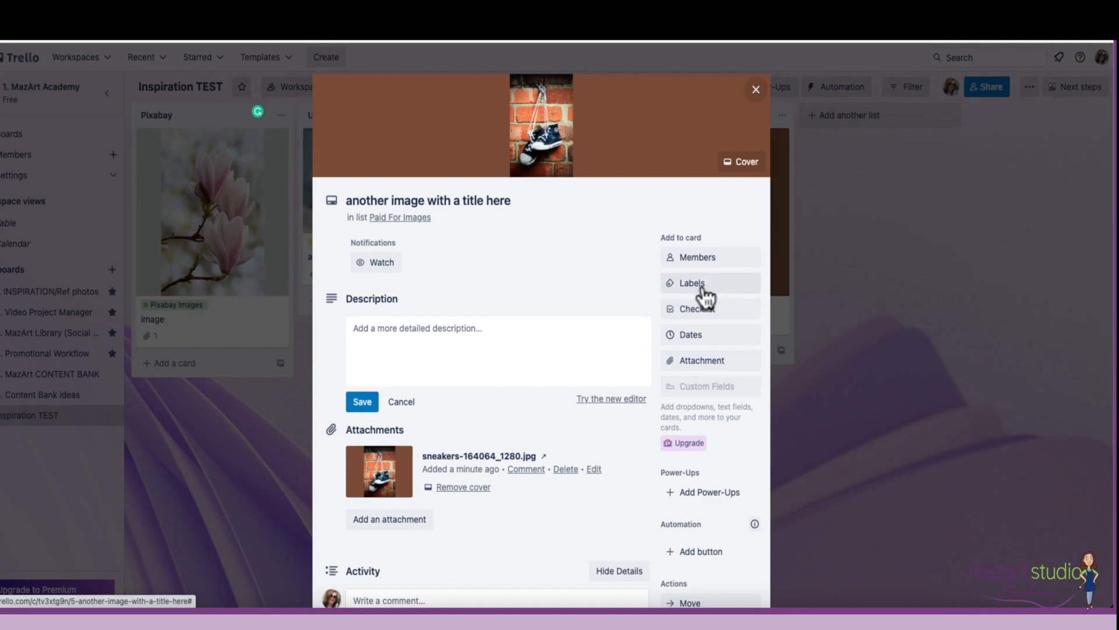
{"action": "left_click", "coordinate": [700, 285]}
{"action": "left_click", "coordinate": [729, 234]}
{"action": "left_click", "coordinate": [827, 235]}
{"action": "type", "text": "paid for ref photos"}
{"action": "left_click", "coordinate": [684, 439]}
{"action": "left_click", "coordinate": [830, 87]}
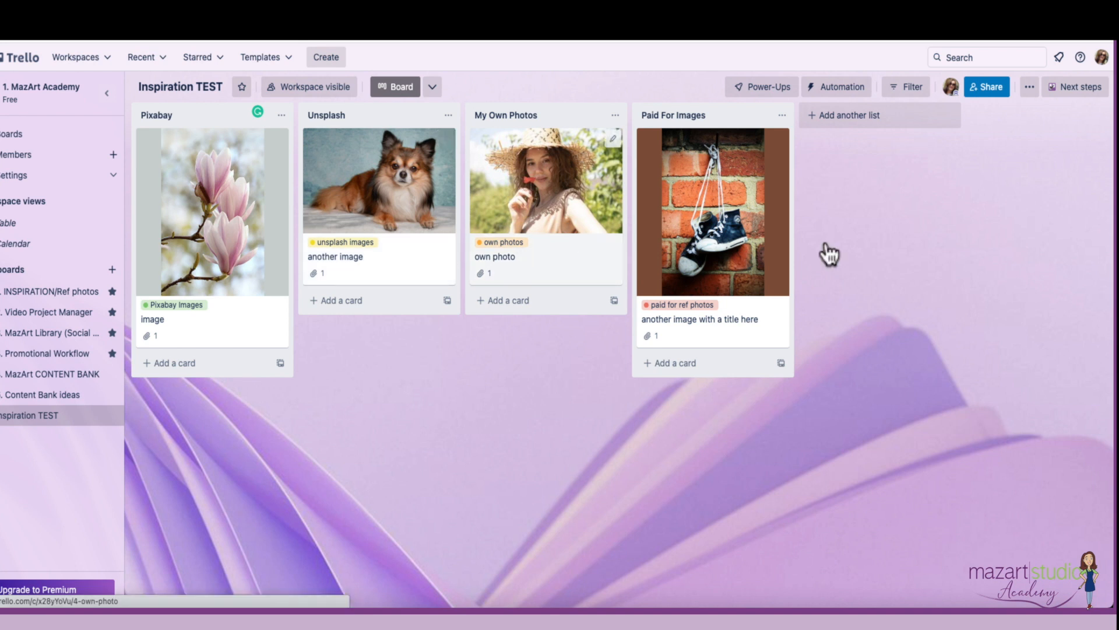
Open the "own photo" card and attach "Screenshot 2022-12-31 at 16.10.56.png" from the computer's desktop
{"action": "left_click", "coordinate": [593, 245]}
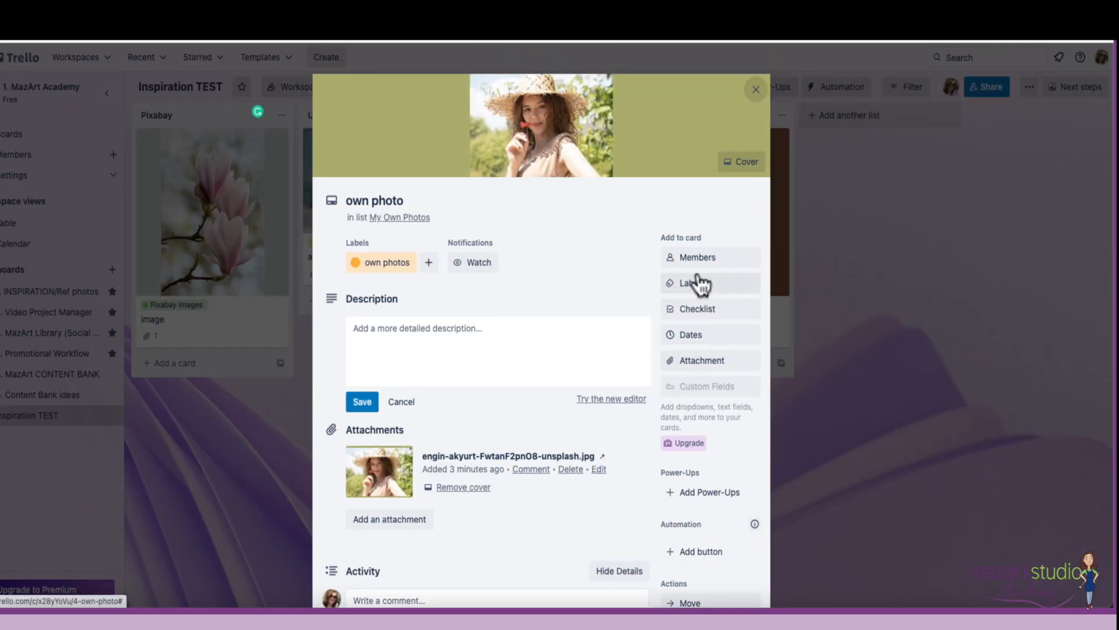
{"action": "left_click", "coordinate": [701, 363]}
{"action": "left_click", "coordinate": [696, 115]}
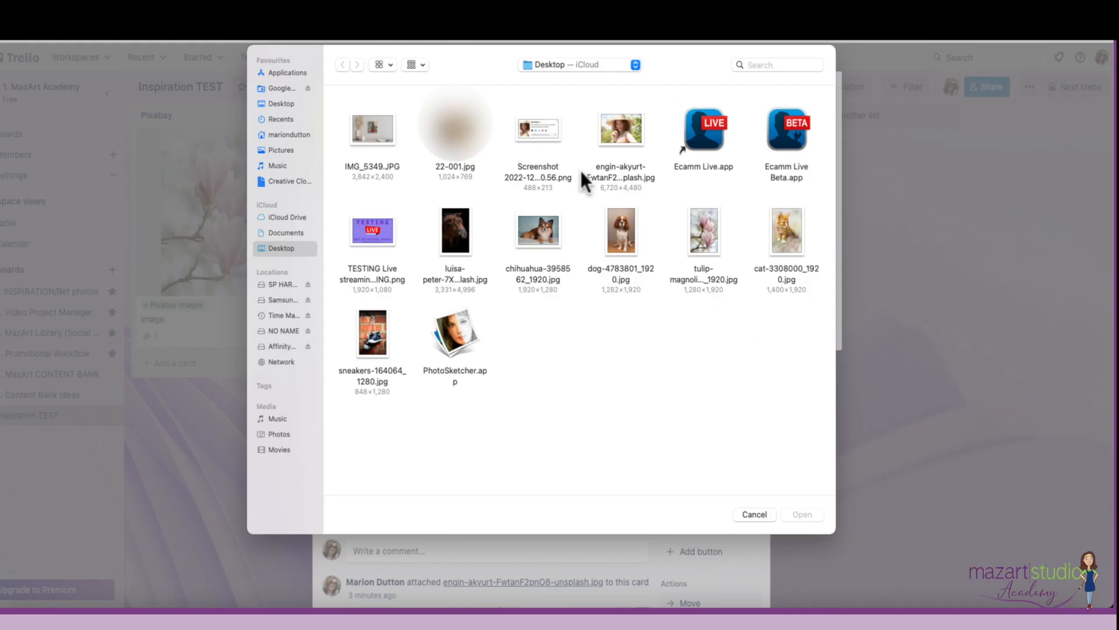
{"action": "double_click", "coordinate": [543, 131]}
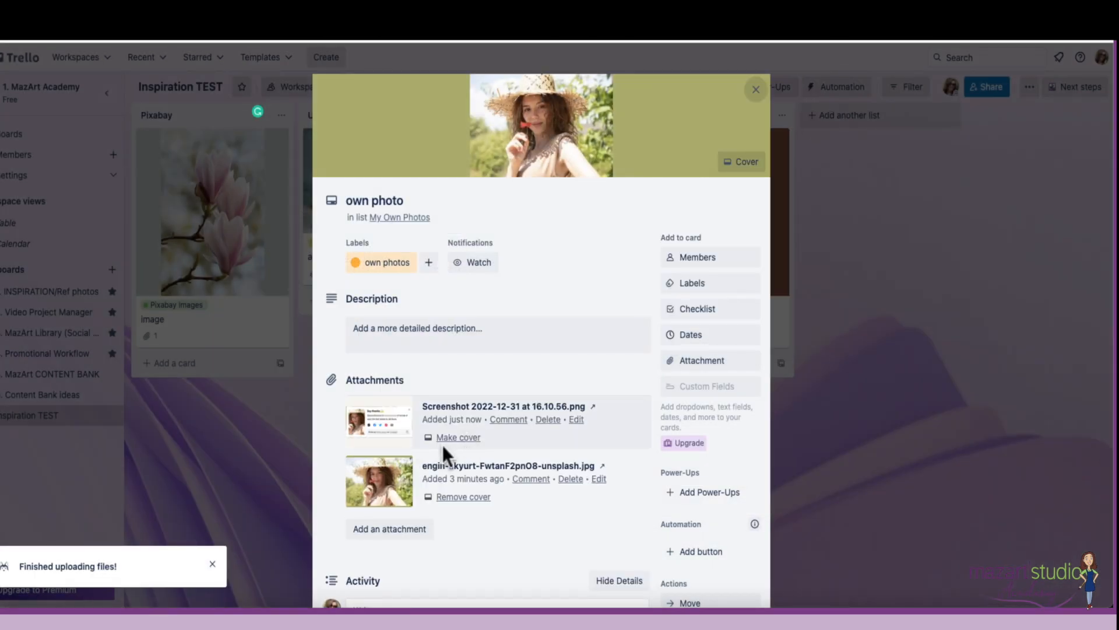
Try the attached screenshot as the card's cover, restore the straw-hat photo as the cover, and close the card
{"action": "left_click", "coordinate": [446, 439]}
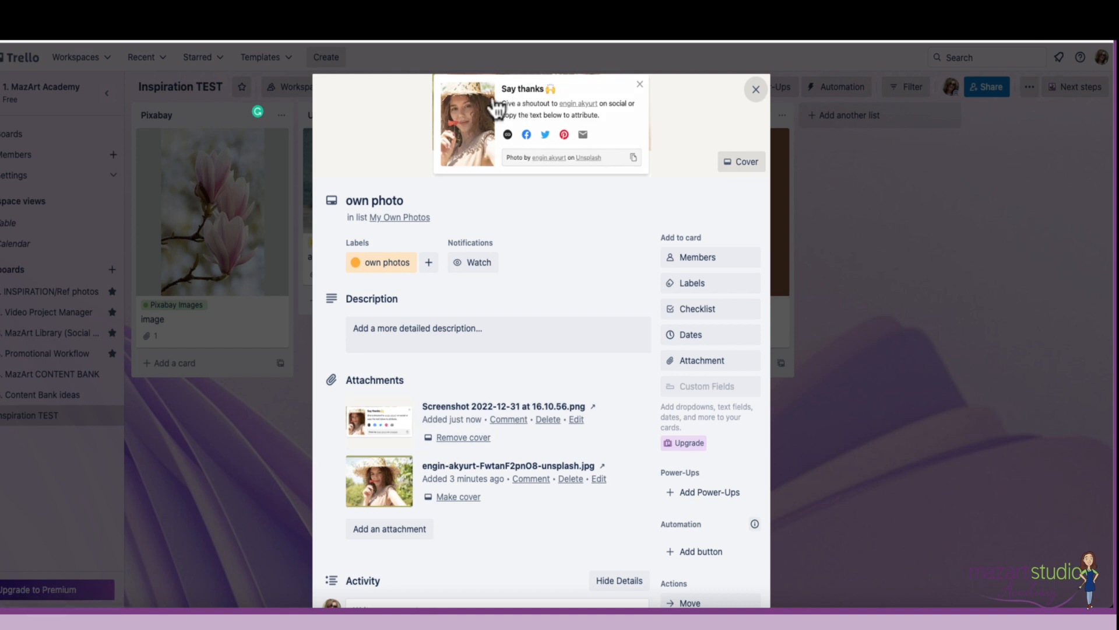
{"action": "left_click", "coordinate": [454, 497]}
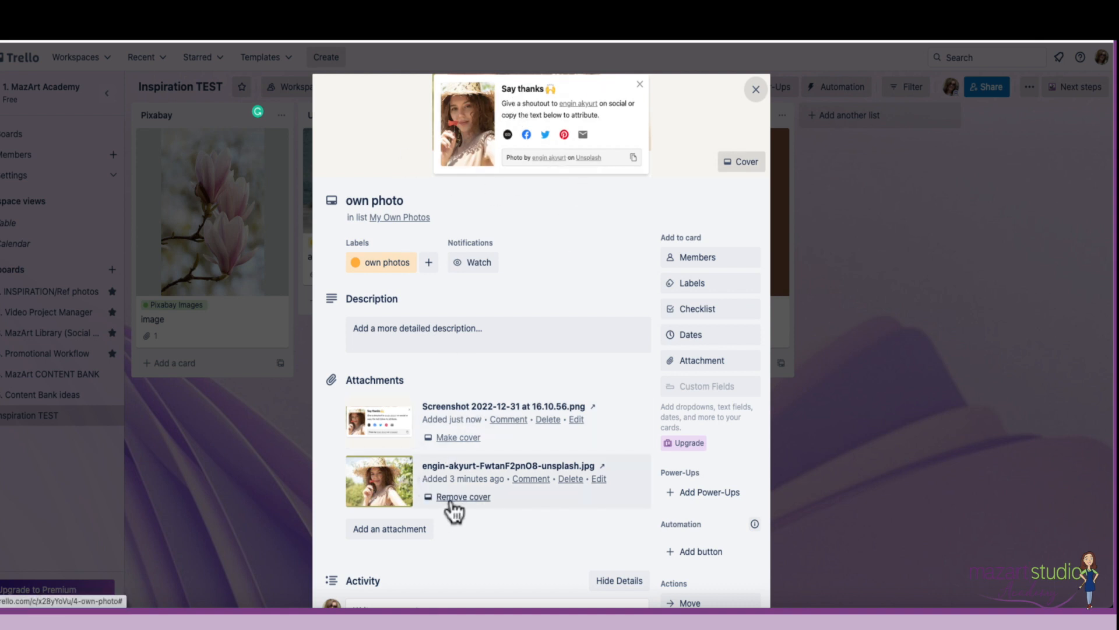
{"action": "left_click", "coordinate": [756, 90]}
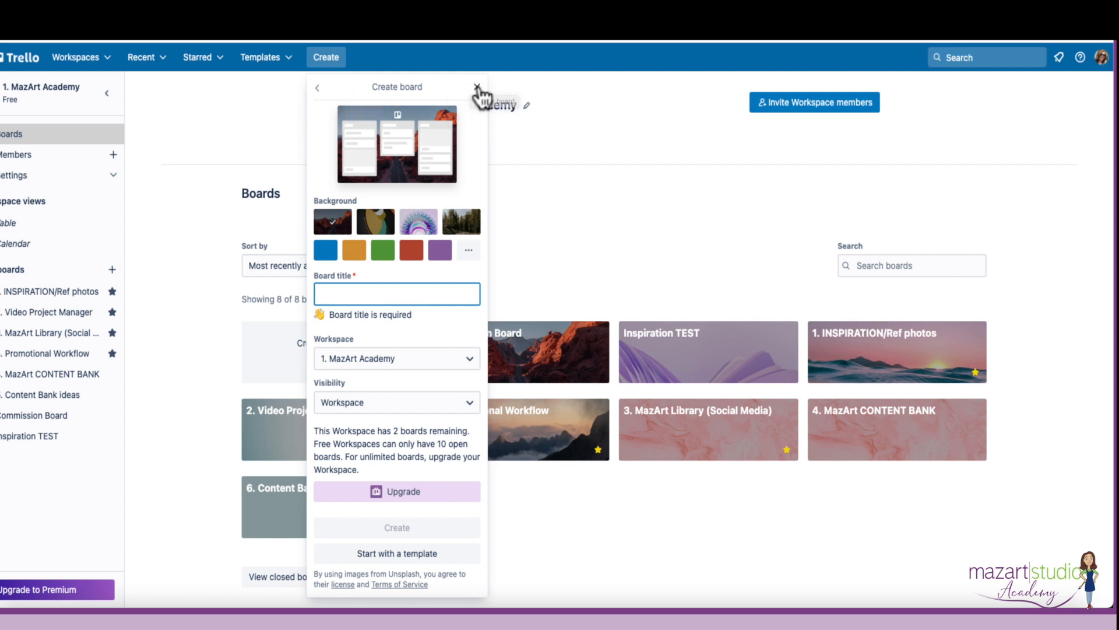
Create a new board titled "Commission Work" in the 1. MazArt Academy workspace
{"action": "left_click", "coordinate": [511, 97]}
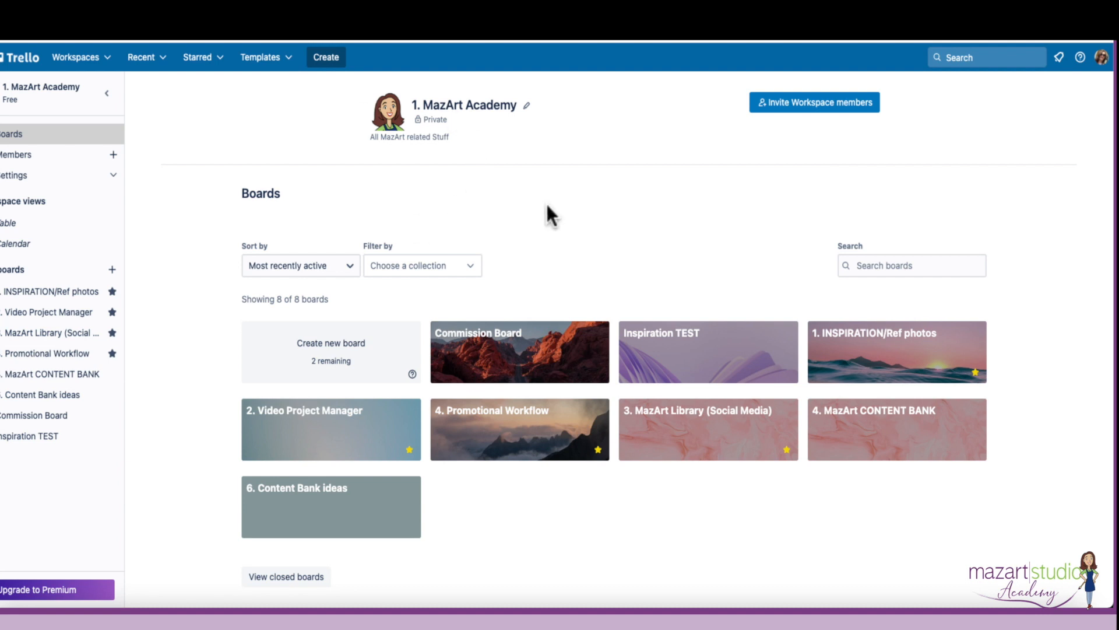
{"action": "left_click", "coordinate": [324, 61]}
{"action": "left_click", "coordinate": [337, 97]}
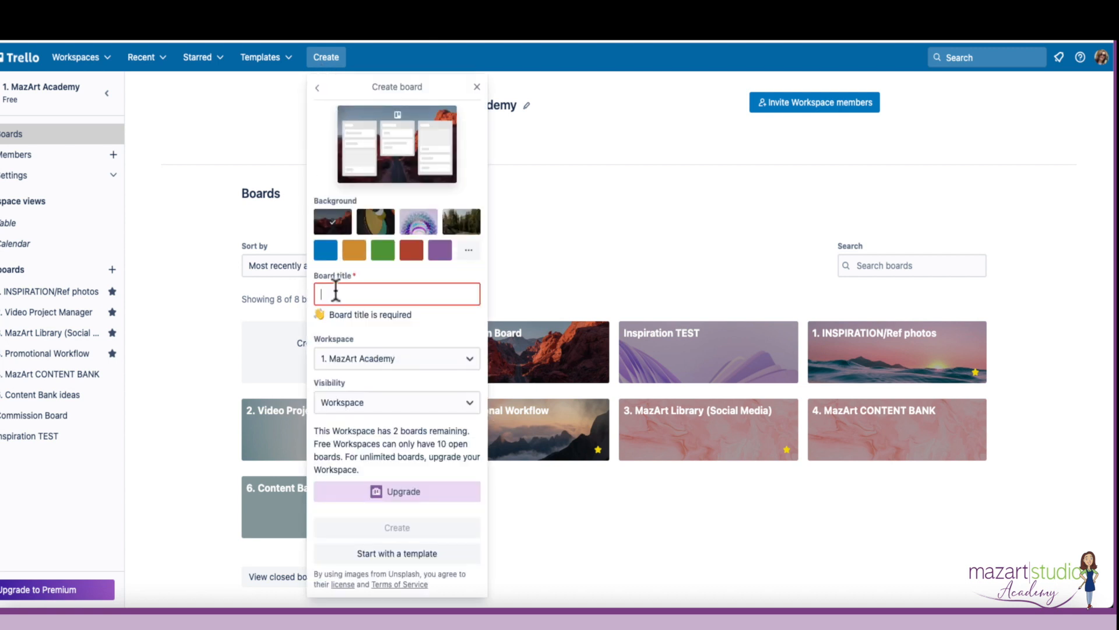
{"action": "type", "text": "Commission W"}
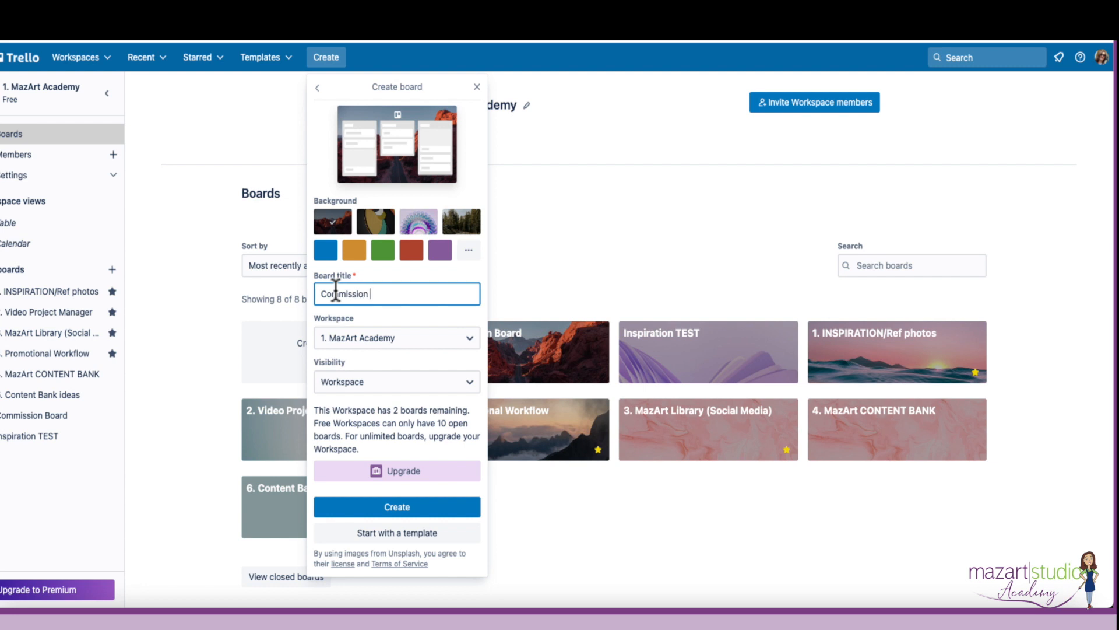
{"action": "type", "text": "ork"}
{"action": "left_click", "coordinate": [406, 510]}
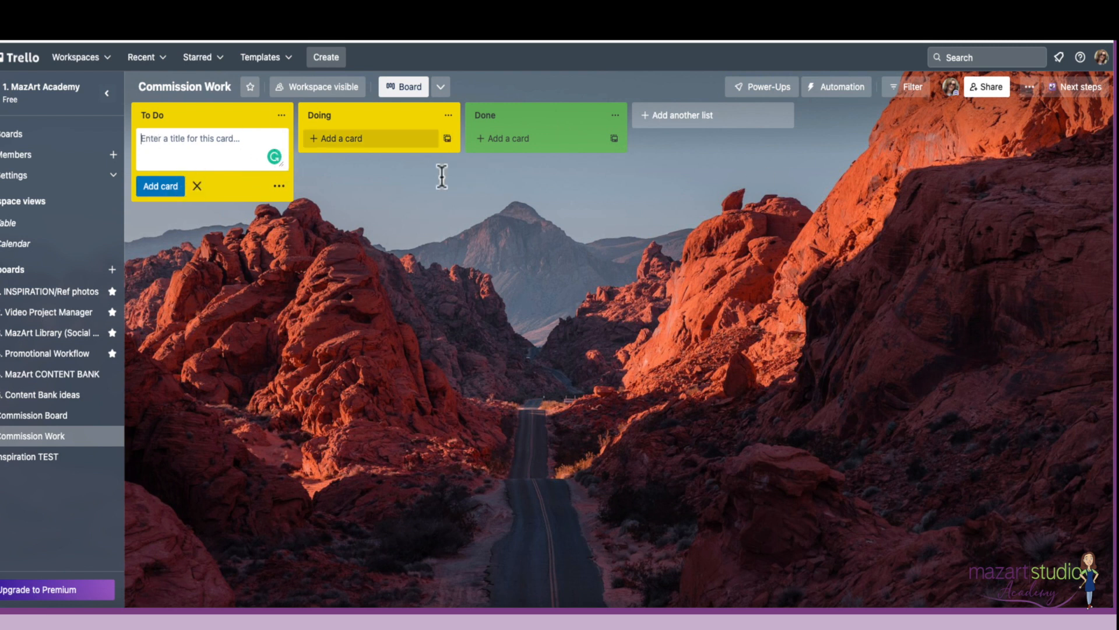
Rename the "To Do" list as "Client Name" and the "Doing" list as "Deposit Received"
{"action": "left_click", "coordinate": [231, 115]}
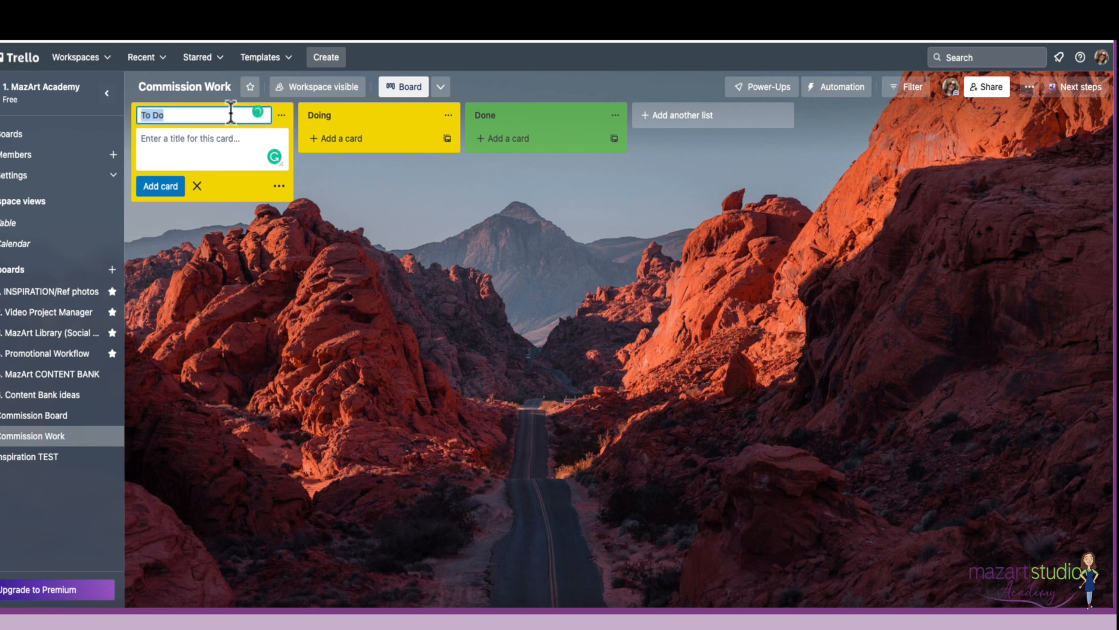
{"action": "type", "text": "Client Name"}
{"action": "left_click", "coordinate": [331, 117]}
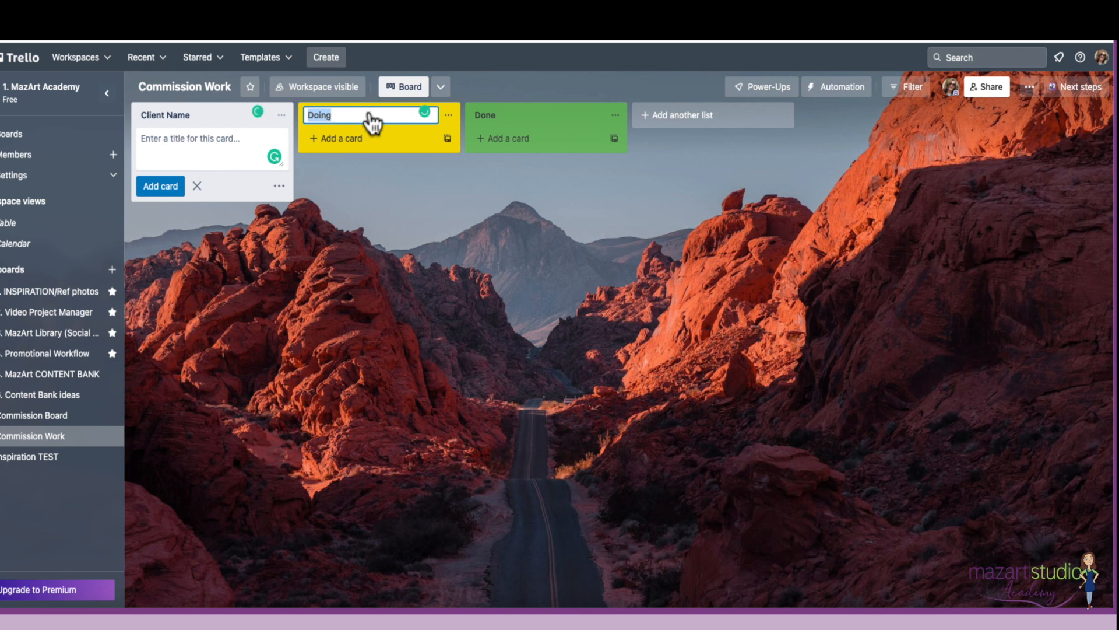
{"action": "left_click", "coordinate": [510, 120]}
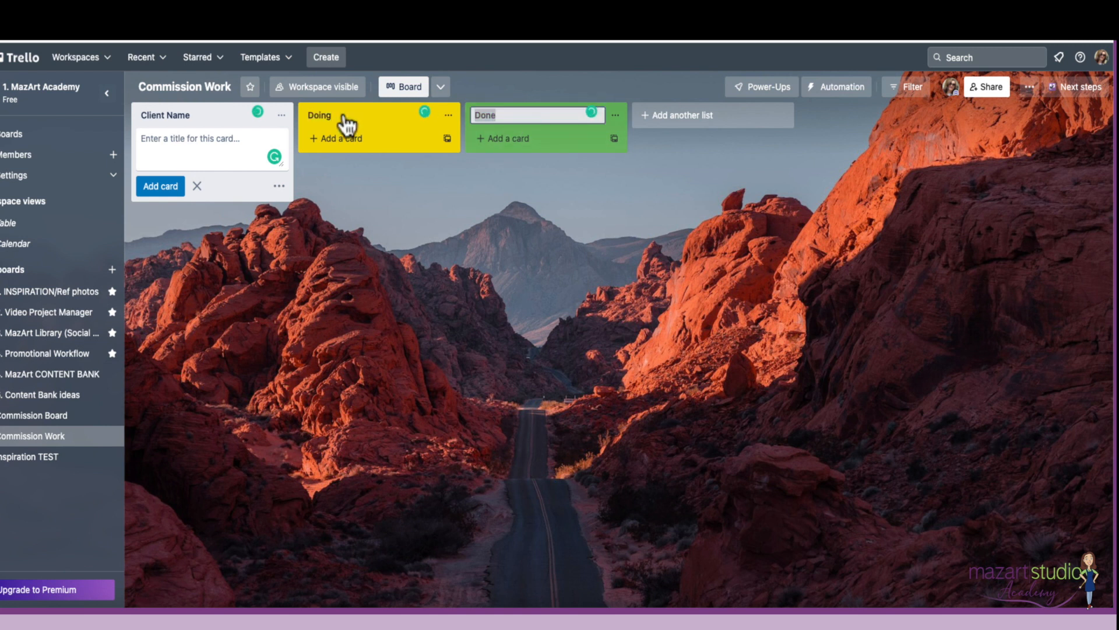
{"action": "left_click", "coordinate": [344, 115]}
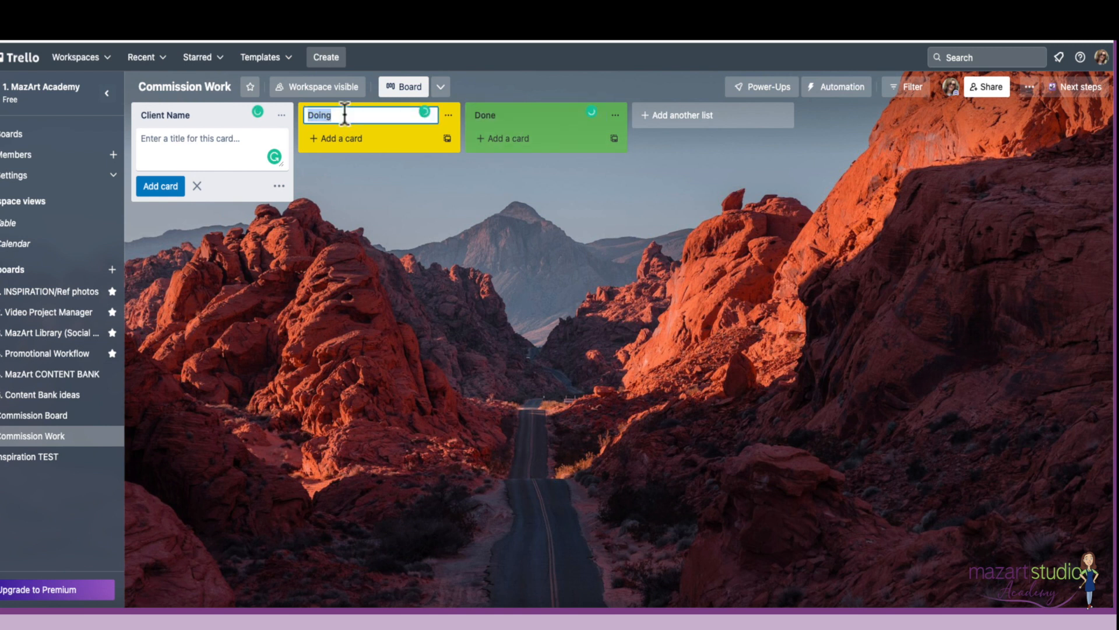
{"action": "type", "text": "Deoio"}
{"action": "type", "text": "osit received"}
Rename the "Done" list as "Doing" and add a new list titled "Done" after it
{"action": "left_click", "coordinate": [495, 113]}
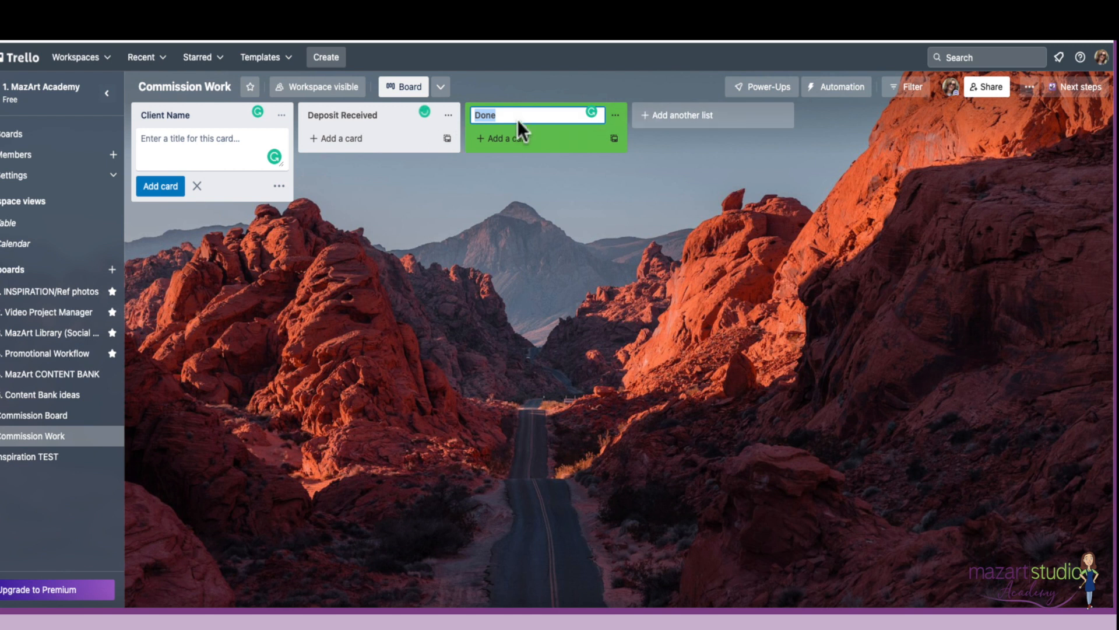
{"action": "type", "text": "Doing"}
{"action": "left_click", "coordinate": [723, 119]}
{"action": "type", "text": "Done"}
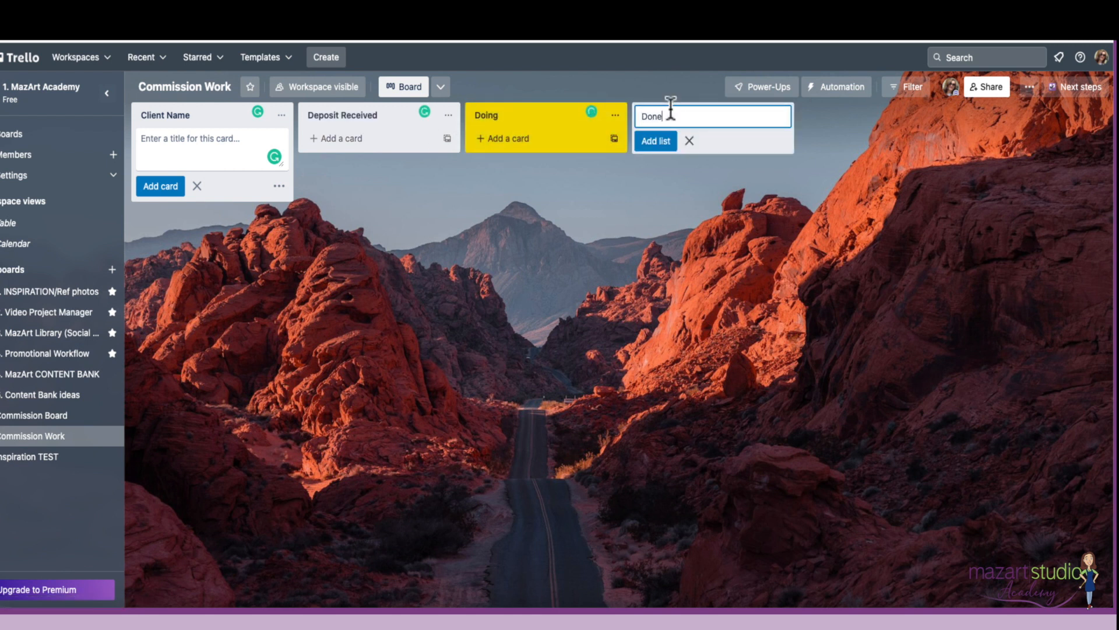
{"action": "left_click", "coordinate": [530, 168]}
{"action": "left_click", "coordinate": [676, 119]}
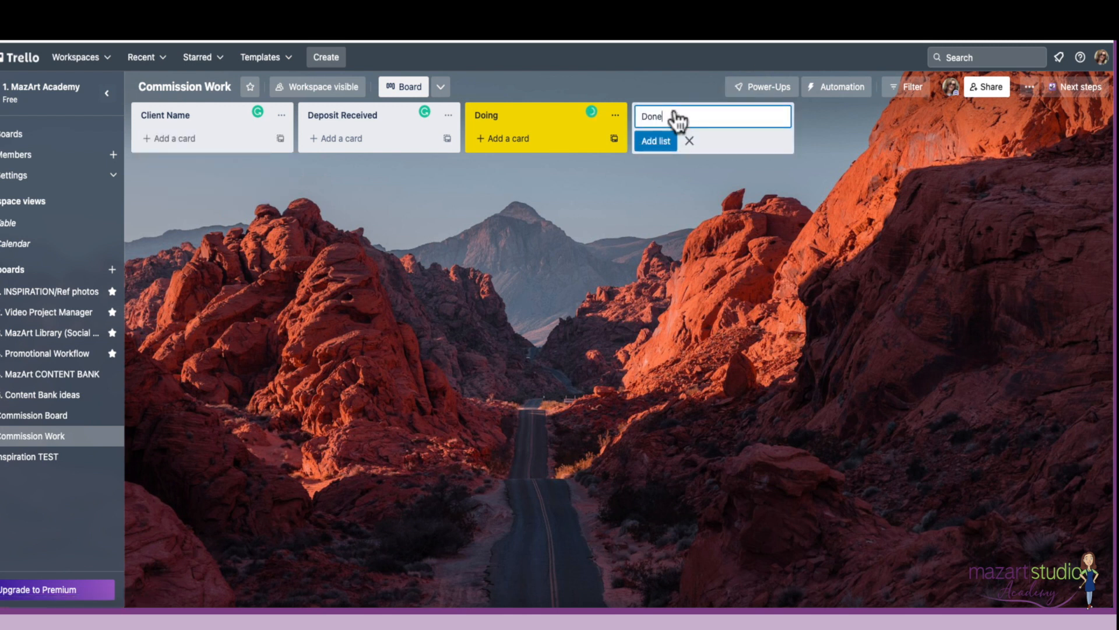
{"action": "key", "text": "Return"}
{"action": "left_click", "coordinate": [340, 230]}
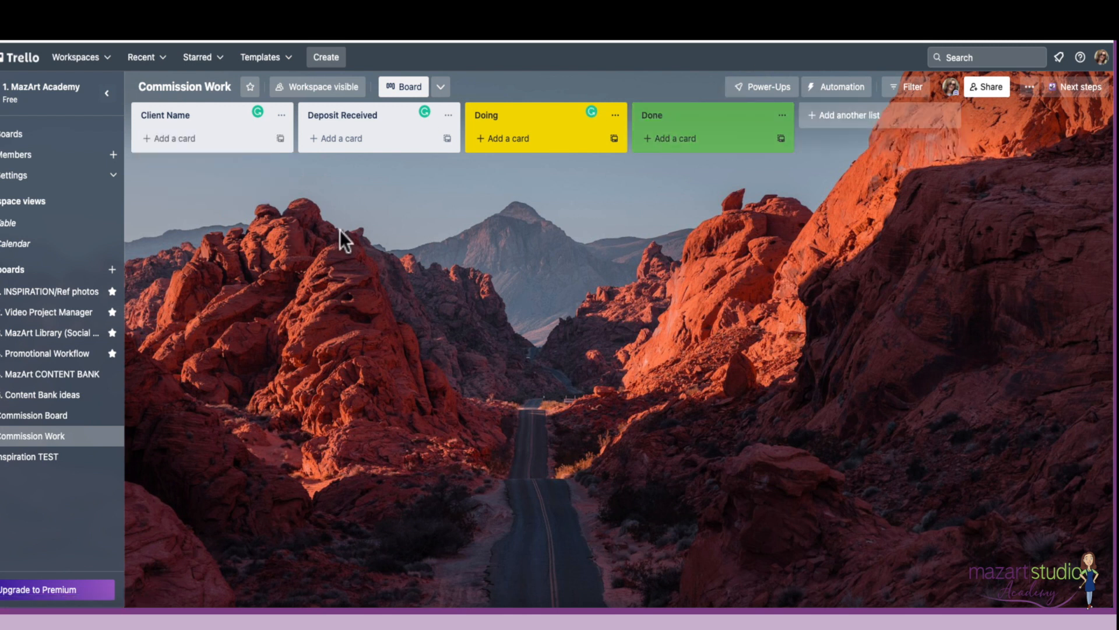
Add a card to the "Client Name" list, titled with the clients' name followed by "- Cavalier King Charles"
{"action": "left_click", "coordinate": [197, 138]}
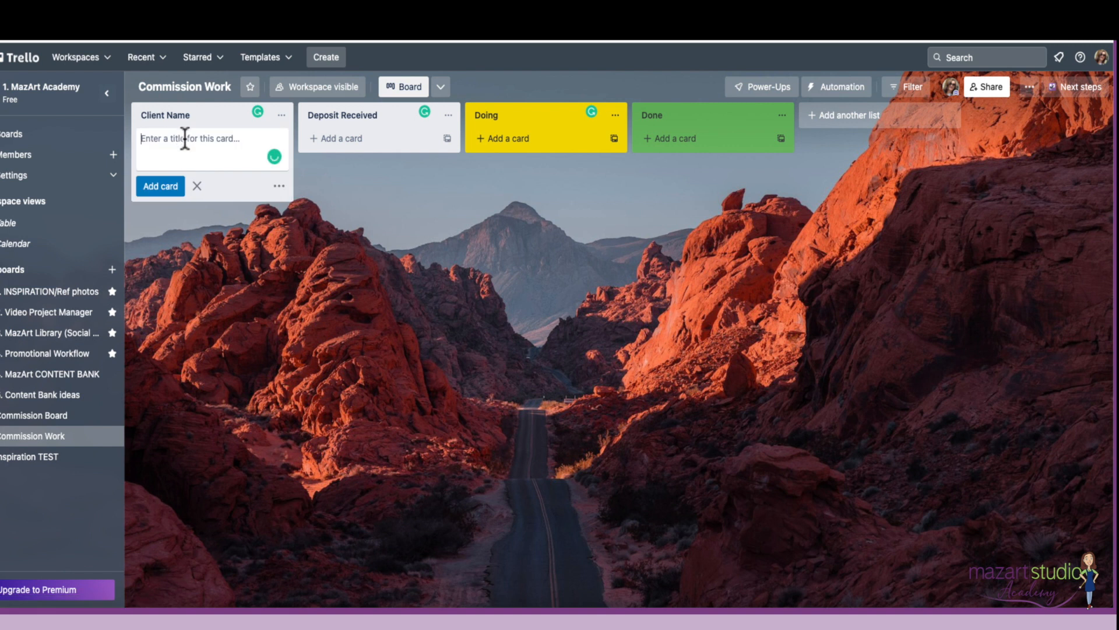
{"action": "type", "text": "Mr & Mrs Smith - Cavalier King Charles"}
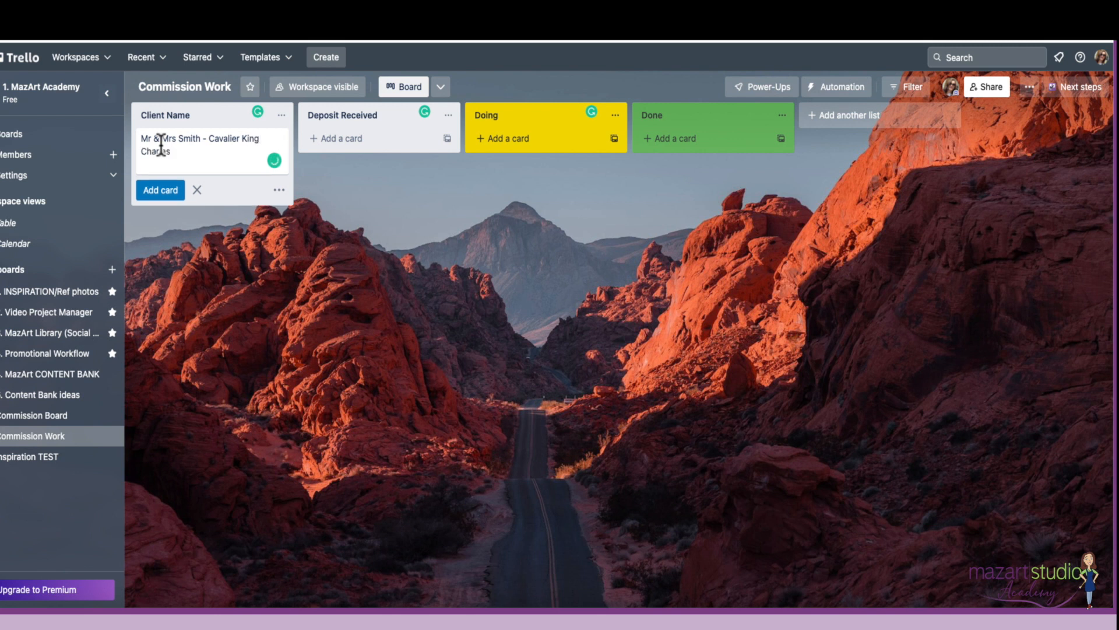
{"action": "key", "text": "Return"}
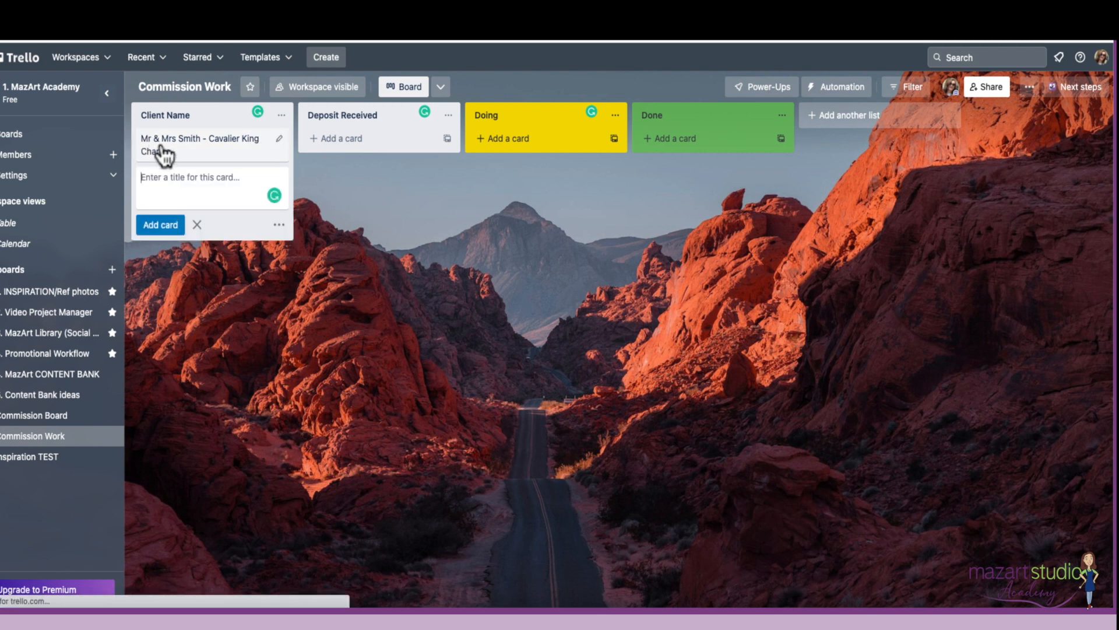
Open the Cavalier King Charles card and enter "Agreements." as its description
{"action": "left_click", "coordinate": [165, 154]}
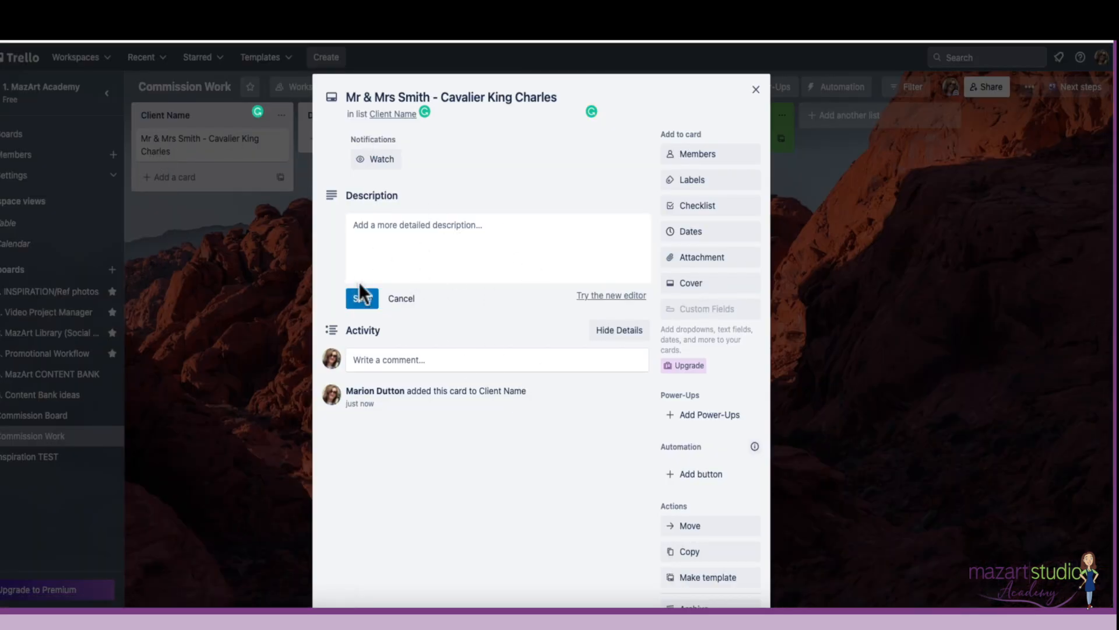
{"action": "left_click", "coordinate": [359, 230]}
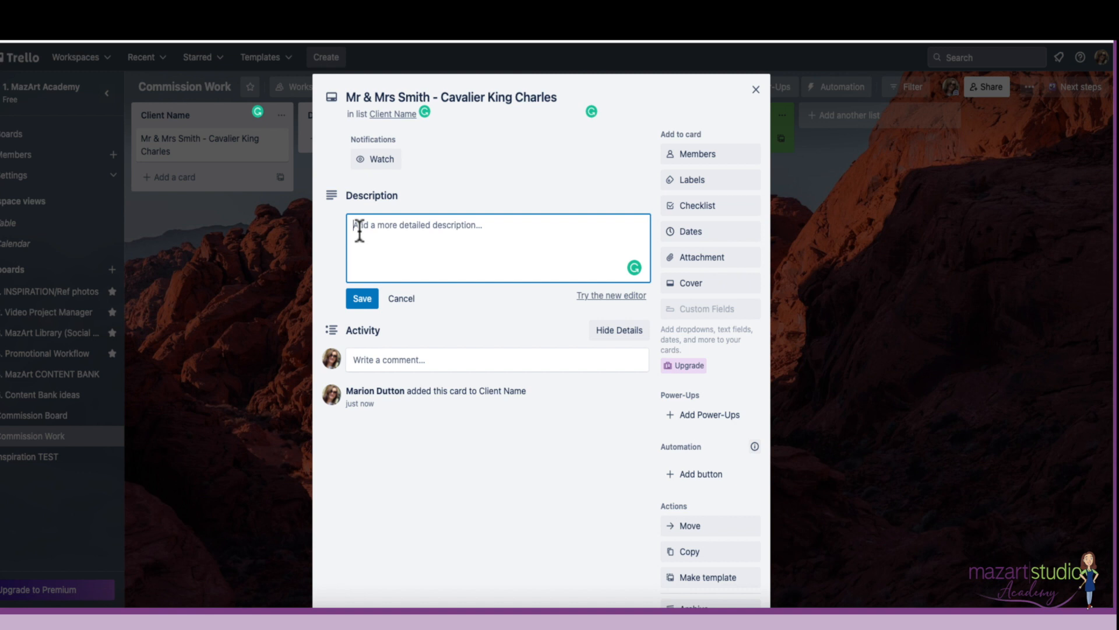
{"action": "type", "text": "Agreements."}
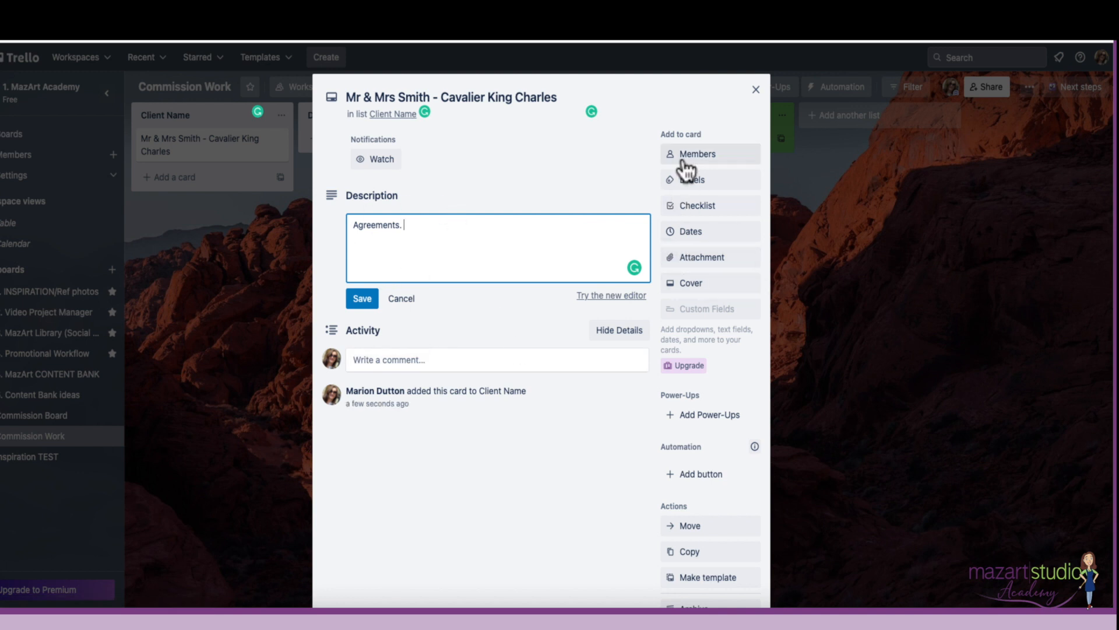
Attach the image dog-4783801_1920.jpg from the computer to the Cavalier King Charles card
{"action": "left_click", "coordinate": [713, 267]}
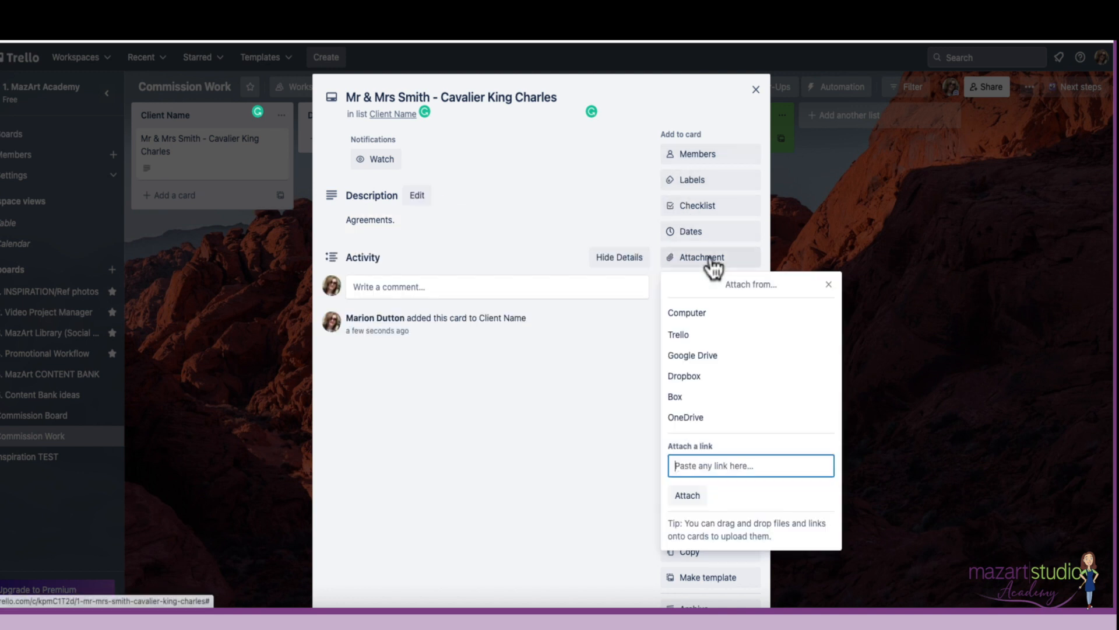
{"action": "left_click", "coordinate": [684, 313]}
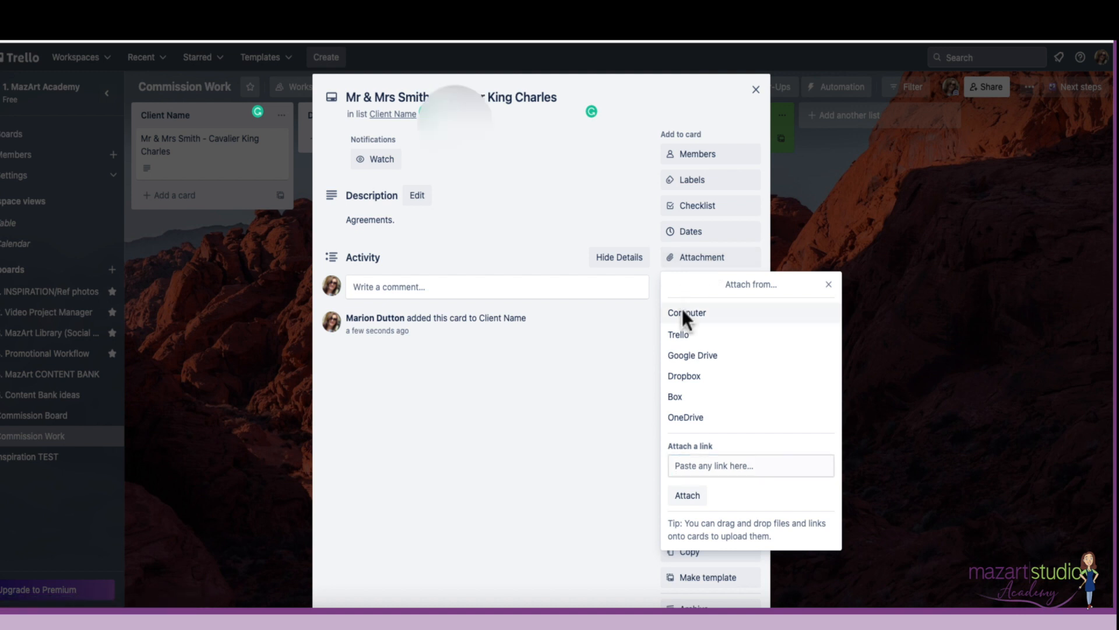
{"action": "double_click", "coordinate": [615, 231]}
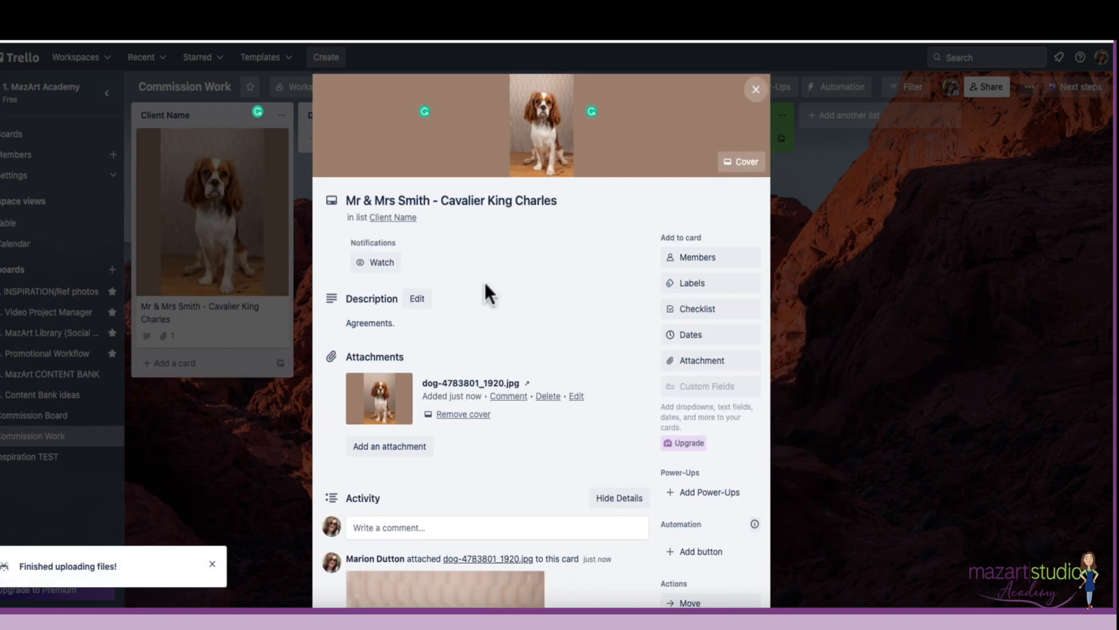
Add a checklist titled "Things To Do" to the Cavalier King Charles card
{"action": "scroll", "coordinate": [487, 292], "scroll_direction": "down", "scroll_amount": 3}
{"action": "scroll", "coordinate": [484, 282], "scroll_direction": "down", "scroll_amount": 5}
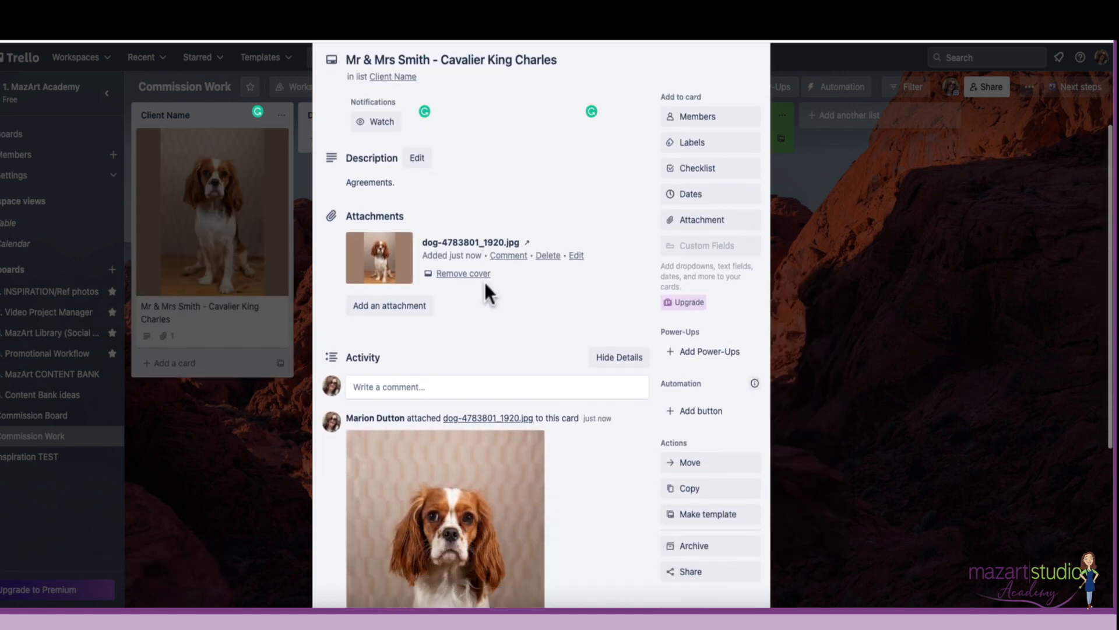
{"action": "scroll", "coordinate": [450, 102], "scroll_direction": "up", "scroll_amount": 3}
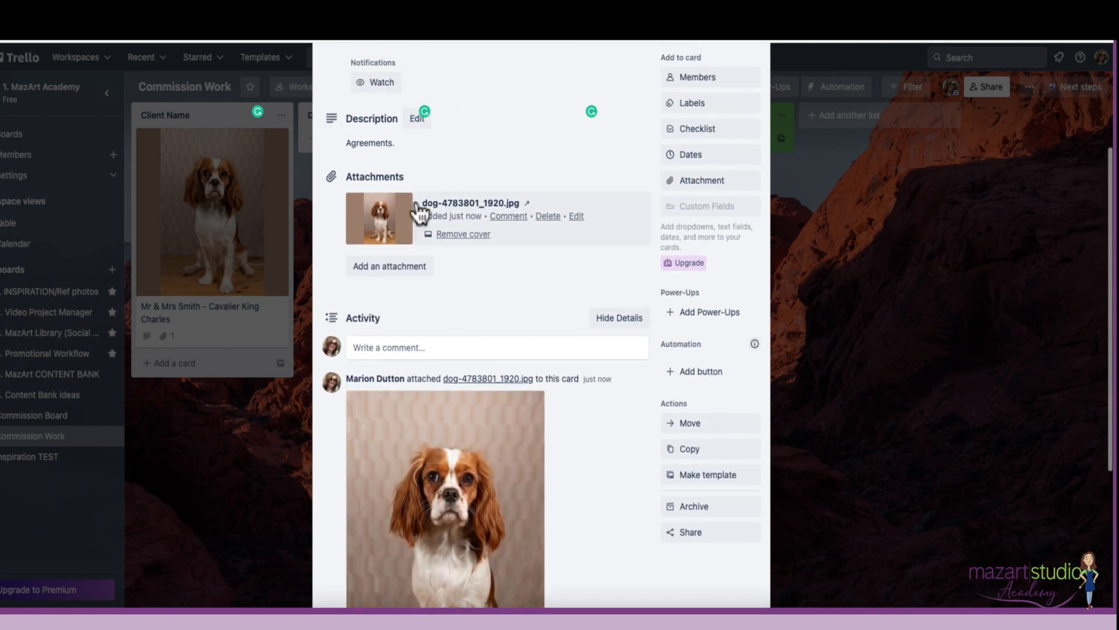
{"action": "scroll", "coordinate": [416, 210], "scroll_direction": "down", "scroll_amount": 4}
{"action": "scroll", "coordinate": [416, 201], "scroll_direction": "up", "scroll_amount": 1}
{"action": "scroll", "coordinate": [416, 201], "scroll_direction": "up", "scroll_amount": 5}
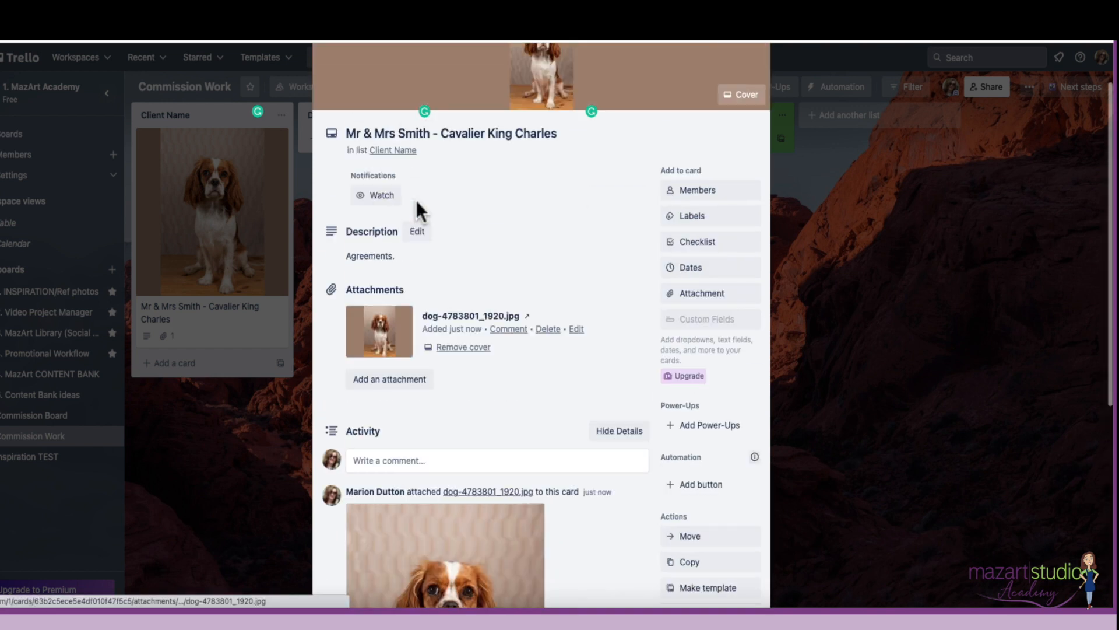
{"action": "left_click", "coordinate": [696, 268]}
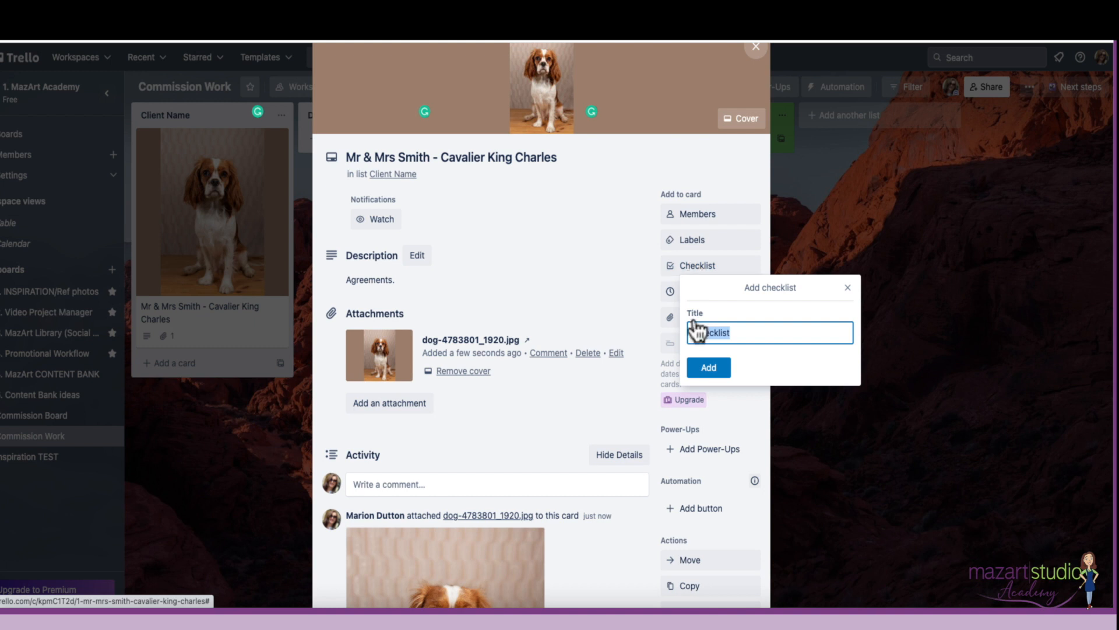
{"action": "type", "text": "Things Top "}
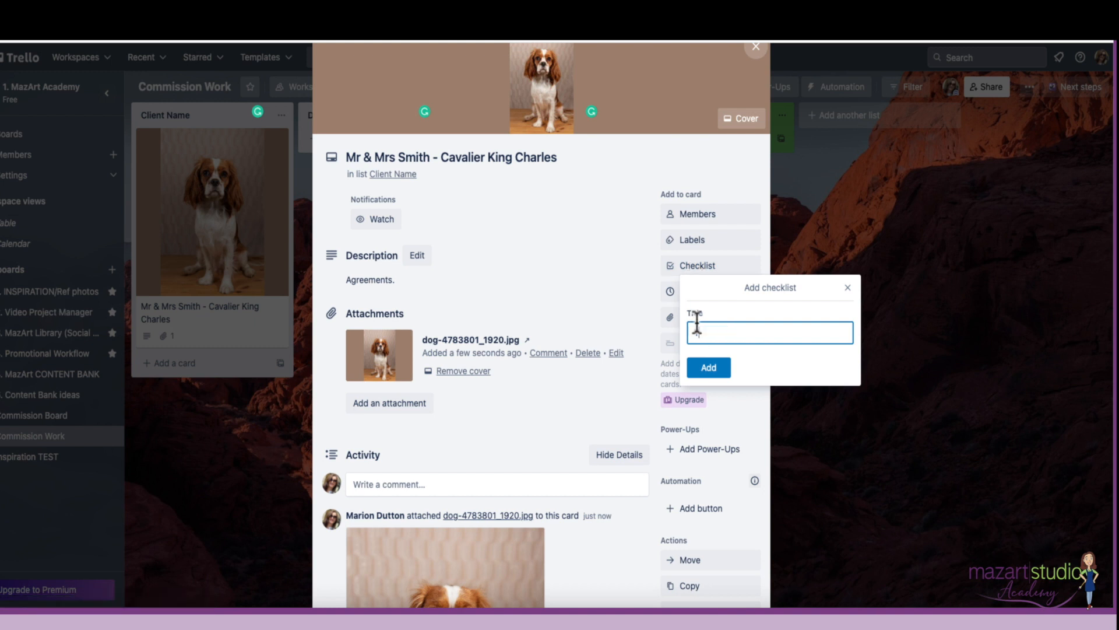
{"action": "type", "text": "Do"}
{"action": "left_click", "coordinate": [708, 369]}
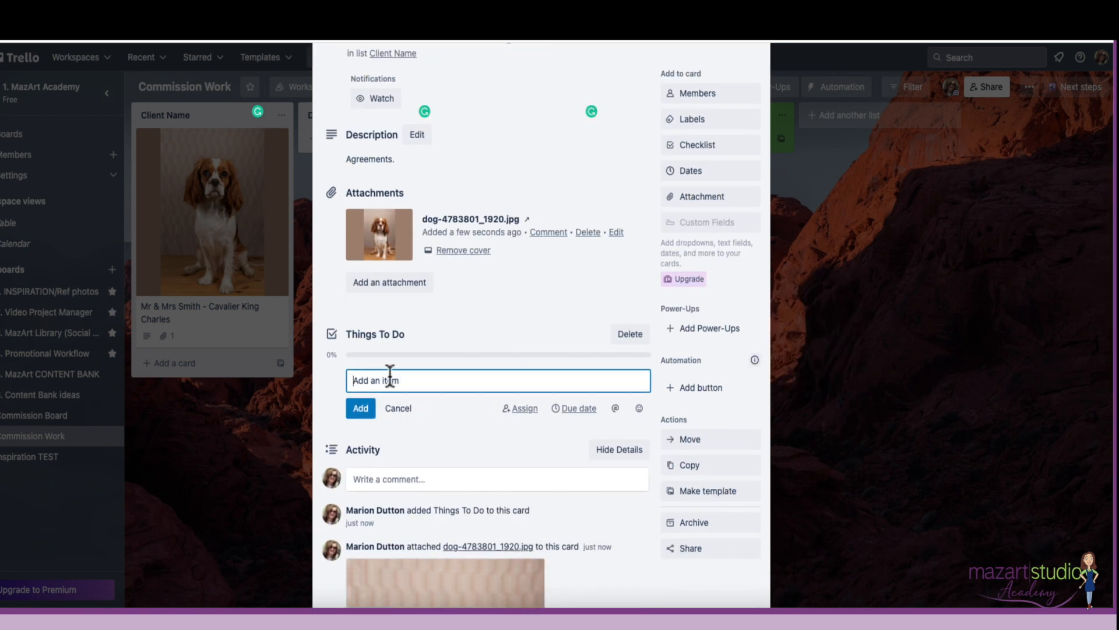
Add the items "Client to sign agreement", "Deposit received" and "Agreed on timeline" to the Things To Do checklist
{"action": "type", "text": "Client to sign agreement"}
{"action": "key", "text": "Return"}
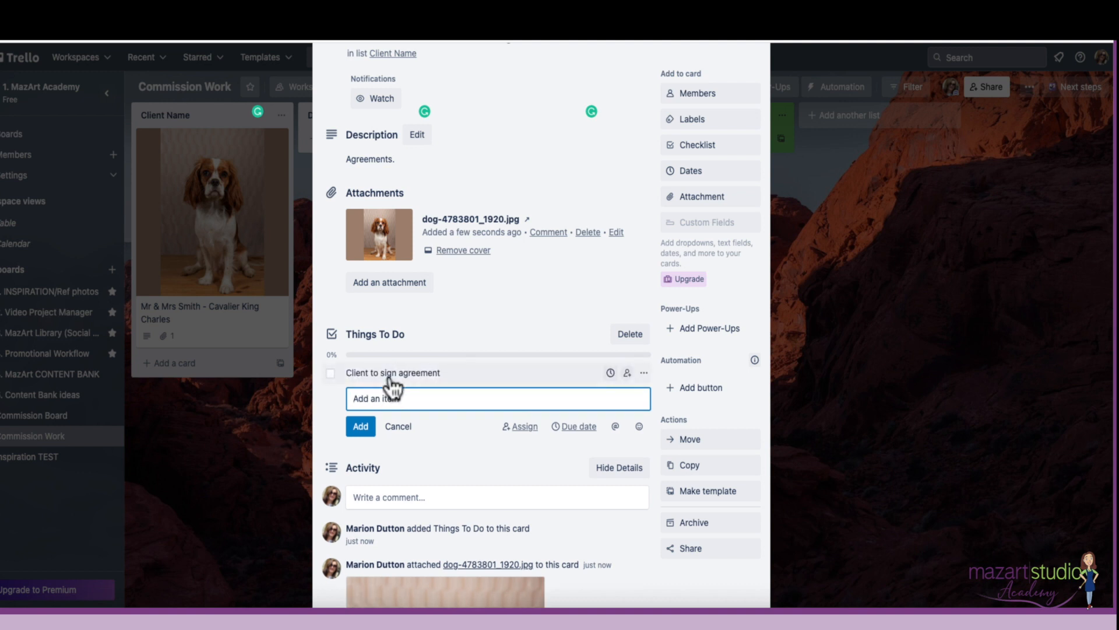
{"action": "type", "text": "Deposit received"}
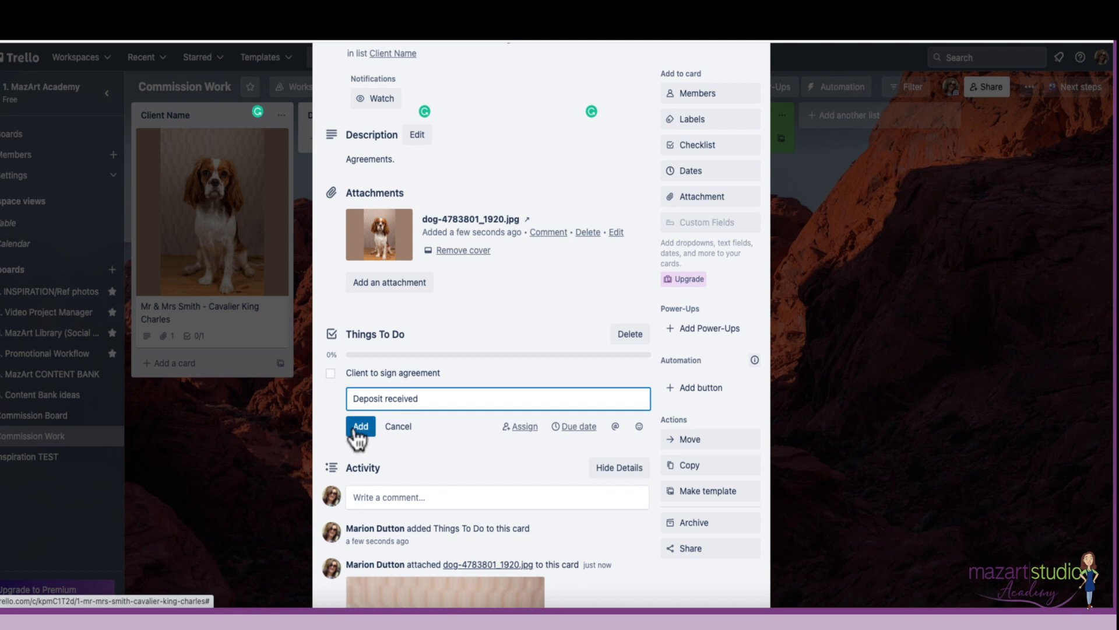
{"action": "left_click", "coordinate": [361, 426]}
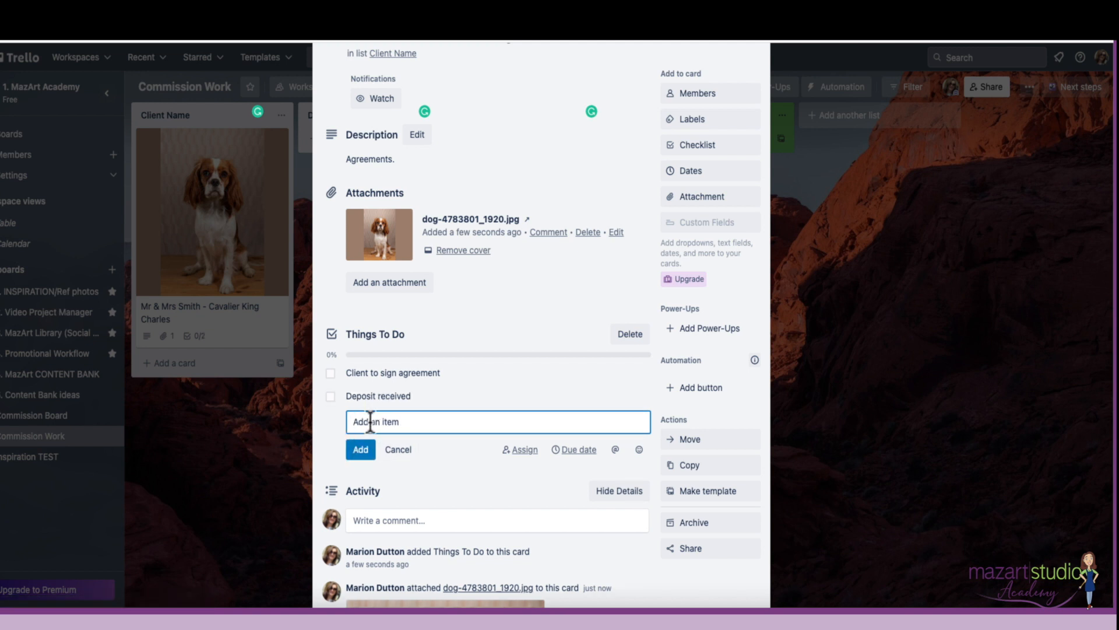
{"action": "type", "text": "Agreed on timeline"}
{"action": "left_click", "coordinate": [353, 455]}
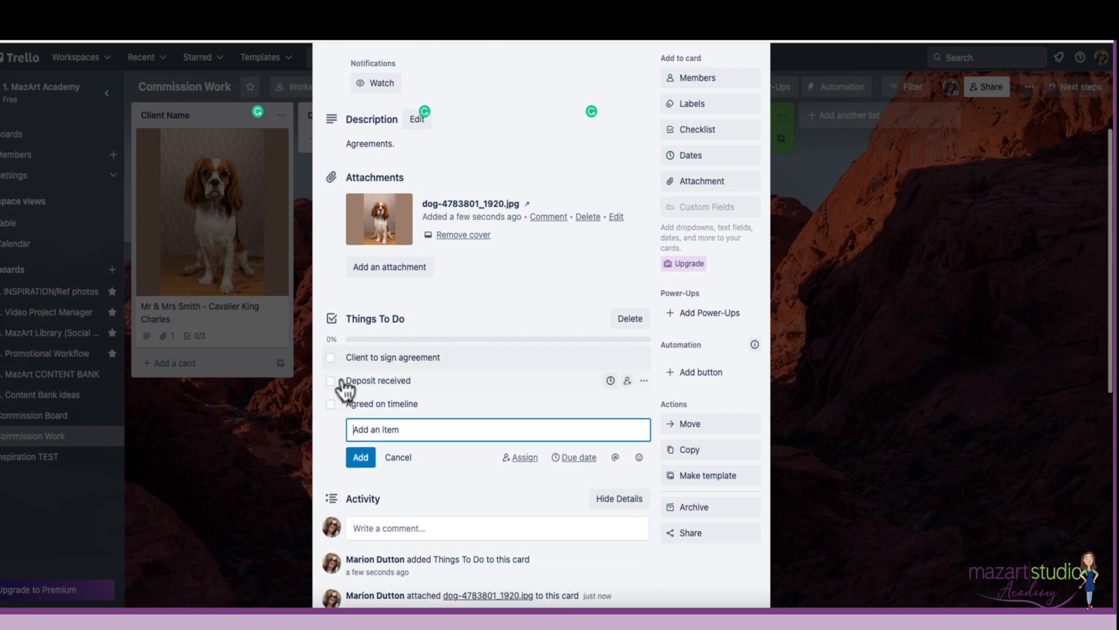
Mark all three items of the Things To Do checklist as complete
{"action": "left_click", "coordinate": [330, 358]}
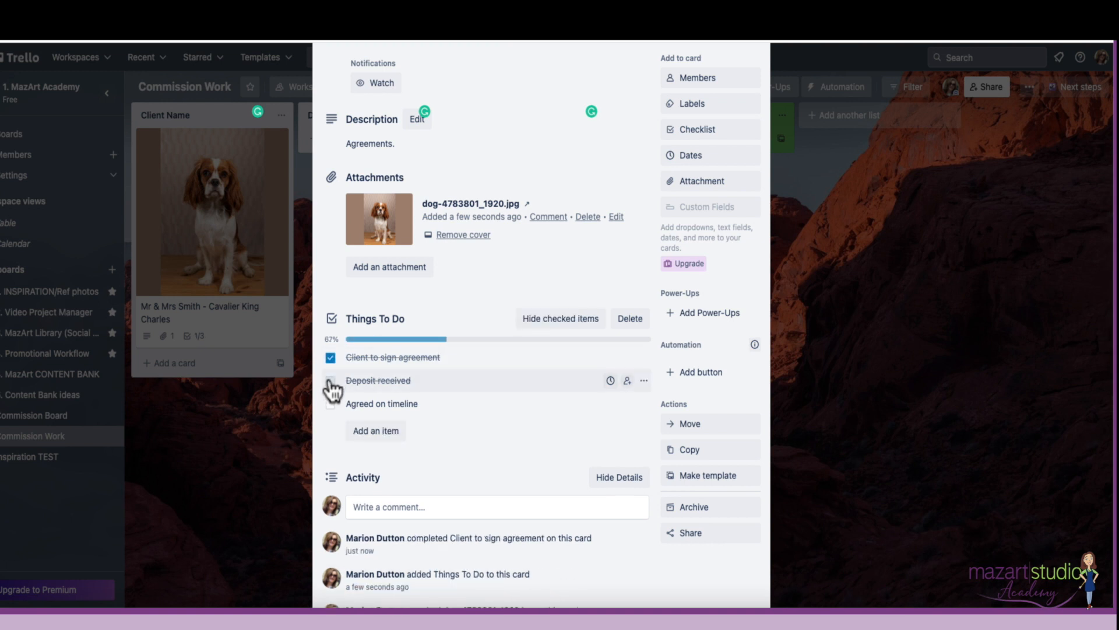
{"action": "left_click", "coordinate": [331, 381]}
{"action": "left_click", "coordinate": [331, 403]}
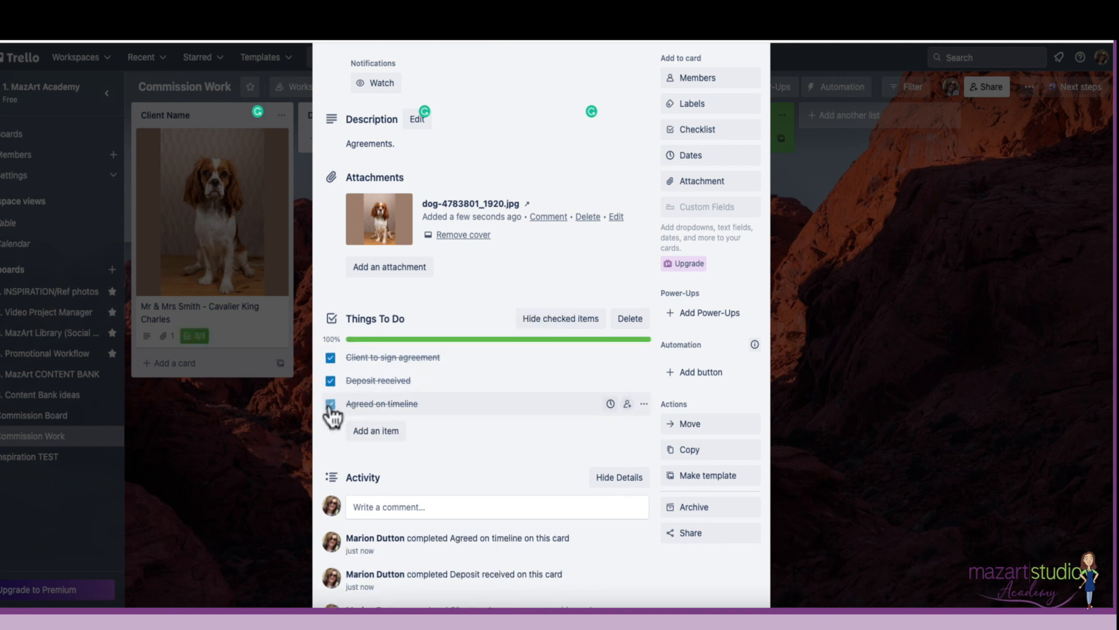
Set the Cavalier King Charles card's due date to 31/01/2023 and save it
{"action": "scroll", "coordinate": [501, 282], "scroll_direction": "up", "scroll_amount": 3}
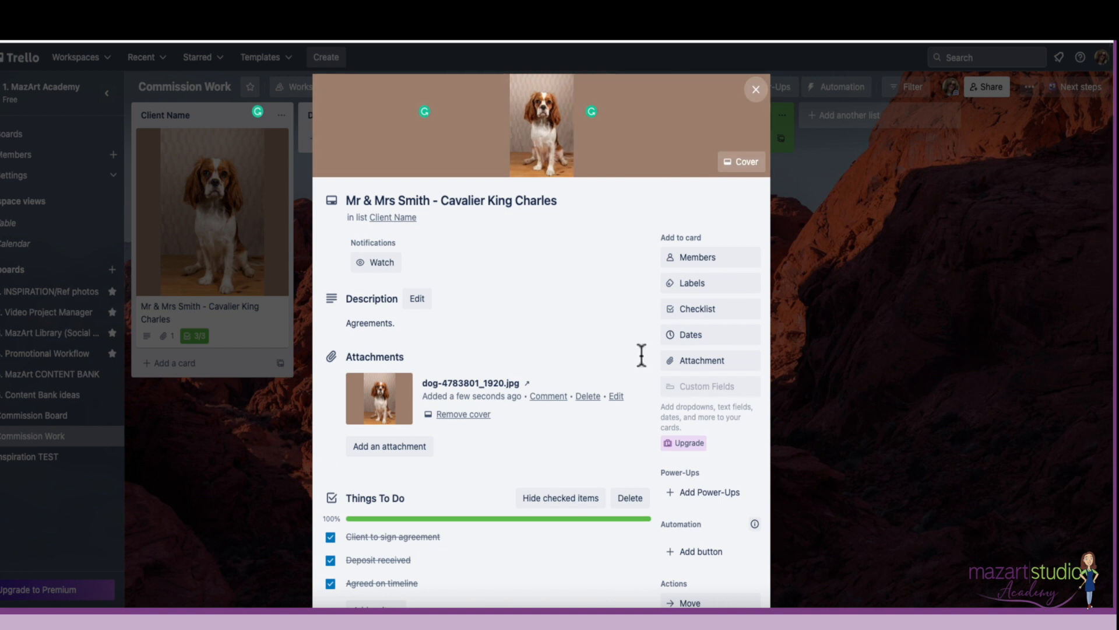
{"action": "scroll", "coordinate": [583, 366], "scroll_direction": "down", "scroll_amount": 1}
{"action": "left_click", "coordinate": [711, 299]}
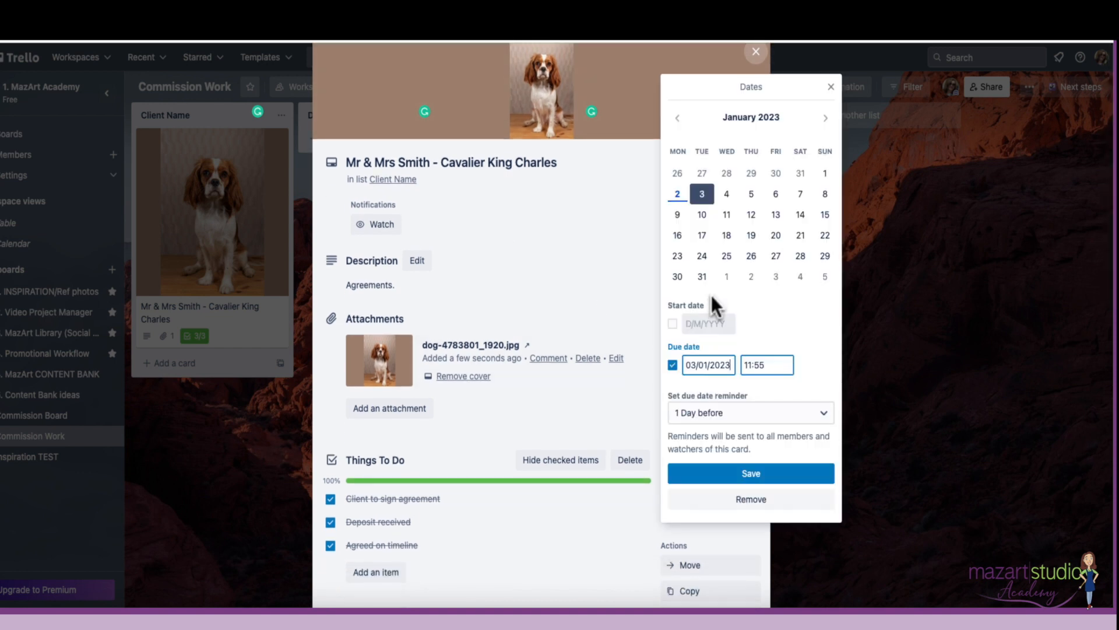
{"action": "left_click", "coordinate": [703, 278]}
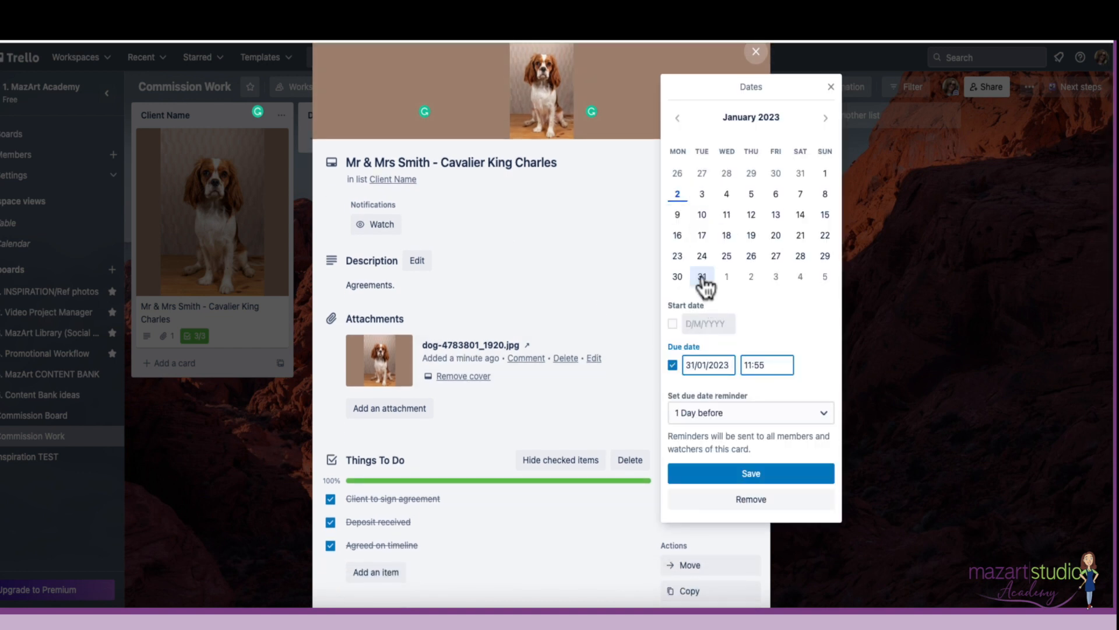
{"action": "left_click", "coordinate": [712, 478]}
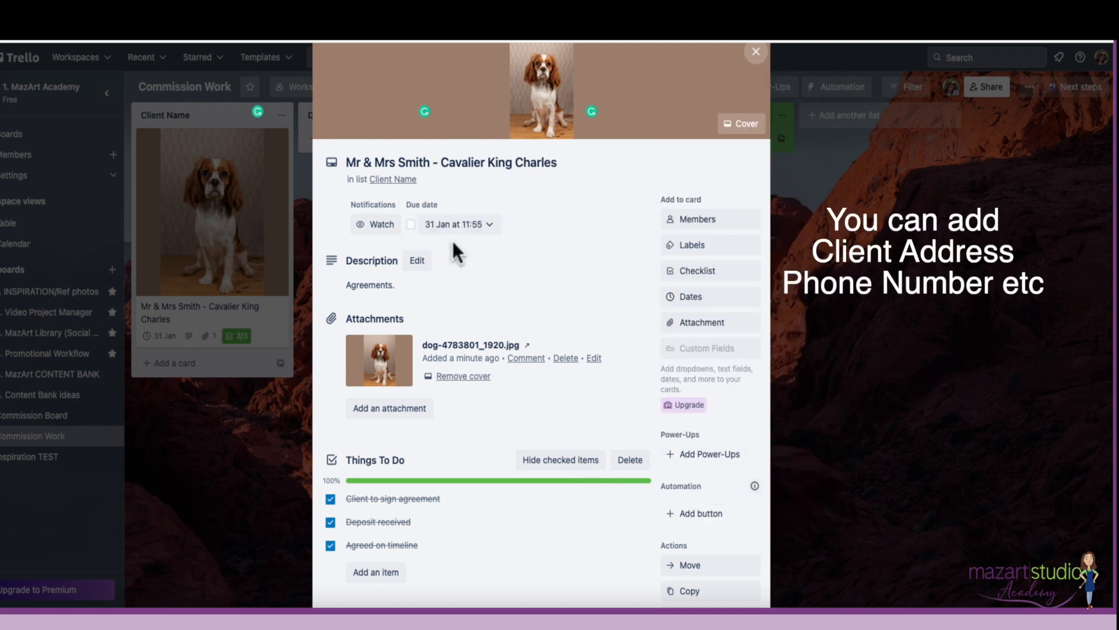
Close the Cavalier King Charles card and move it from the Client Name list to the Deposit Received list
{"action": "scroll", "coordinate": [647, 277], "scroll_direction": "down", "scroll_amount": 1}
{"action": "scroll", "coordinate": [671, 274], "scroll_direction": "down", "scroll_amount": 12}
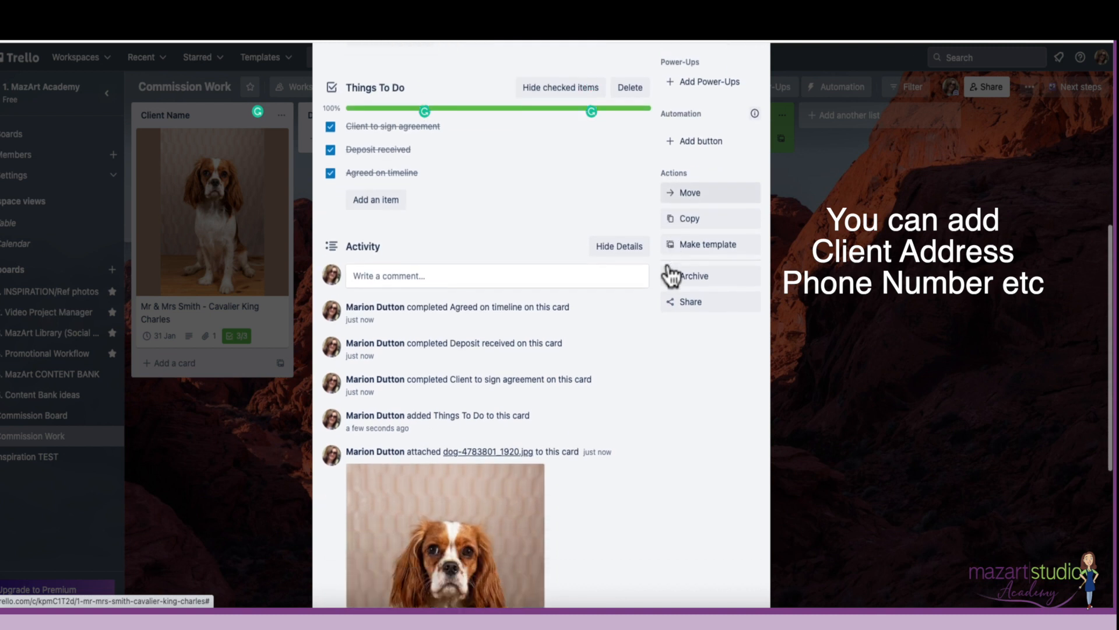
{"action": "scroll", "coordinate": [568, 272], "scroll_direction": "up", "scroll_amount": 12}
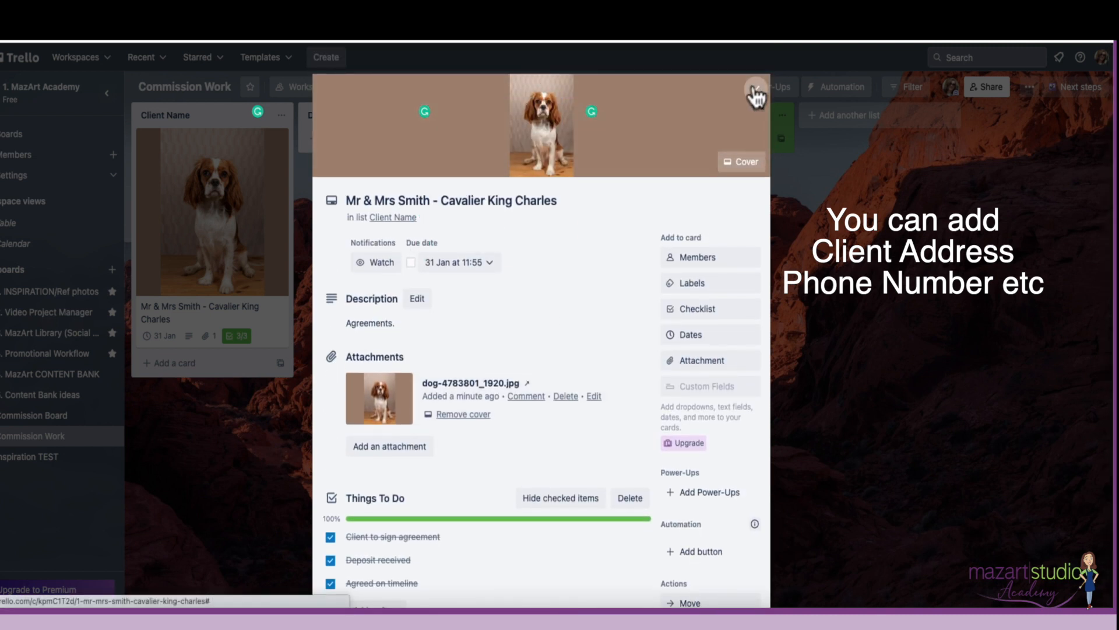
{"action": "left_click", "coordinate": [757, 90]}
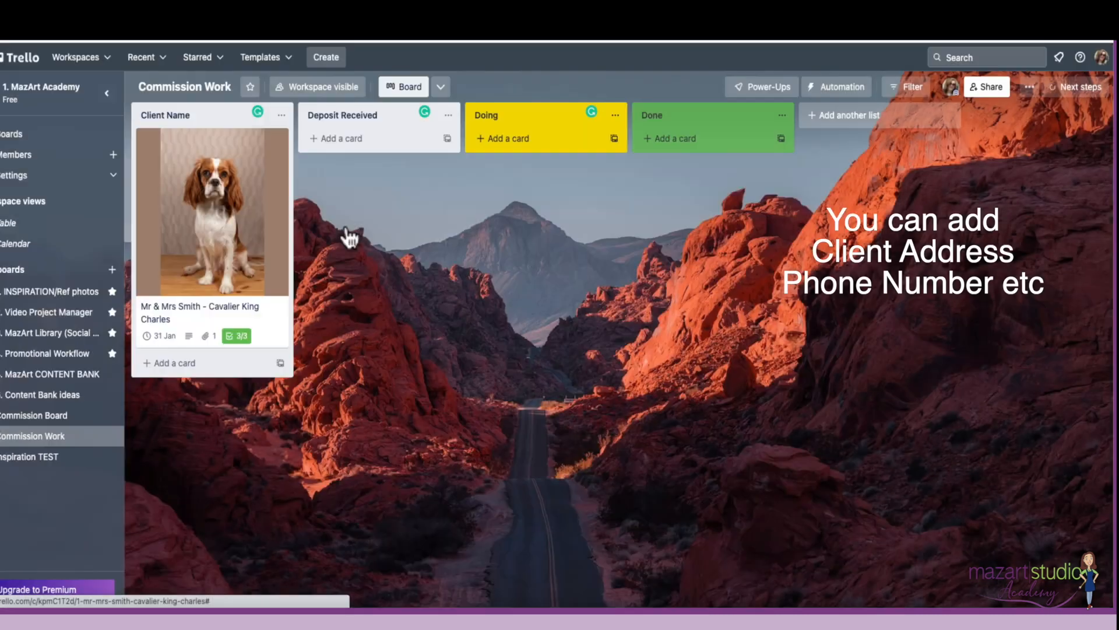
{"action": "left_click", "coordinate": [179, 289]}
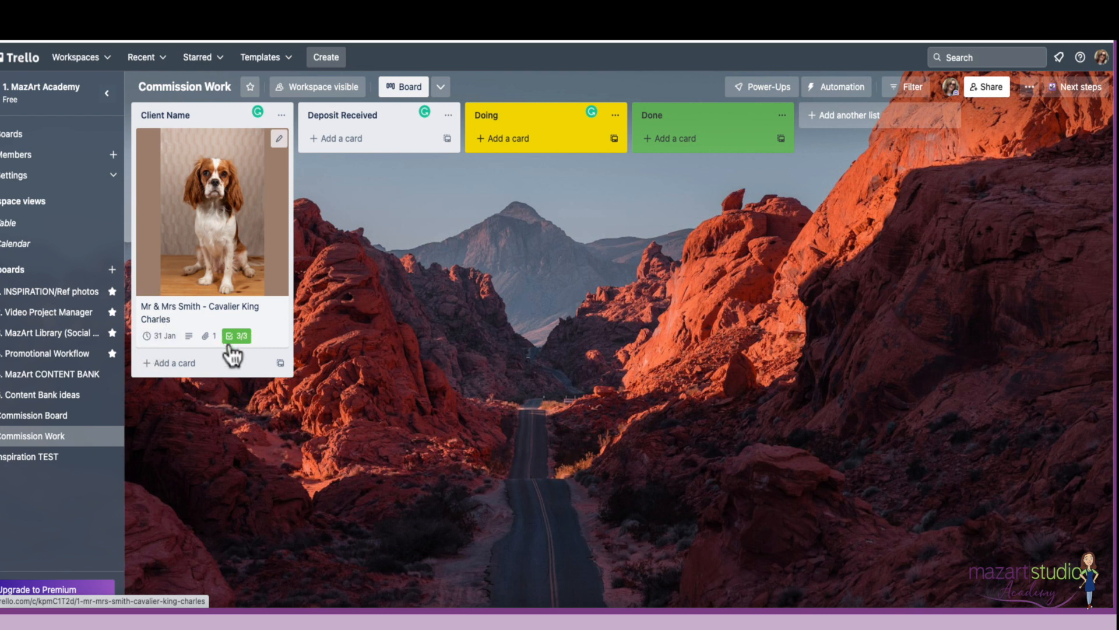
{"action": "left_click_drag", "start_coordinate": [211, 244], "coordinate": [365, 239]}
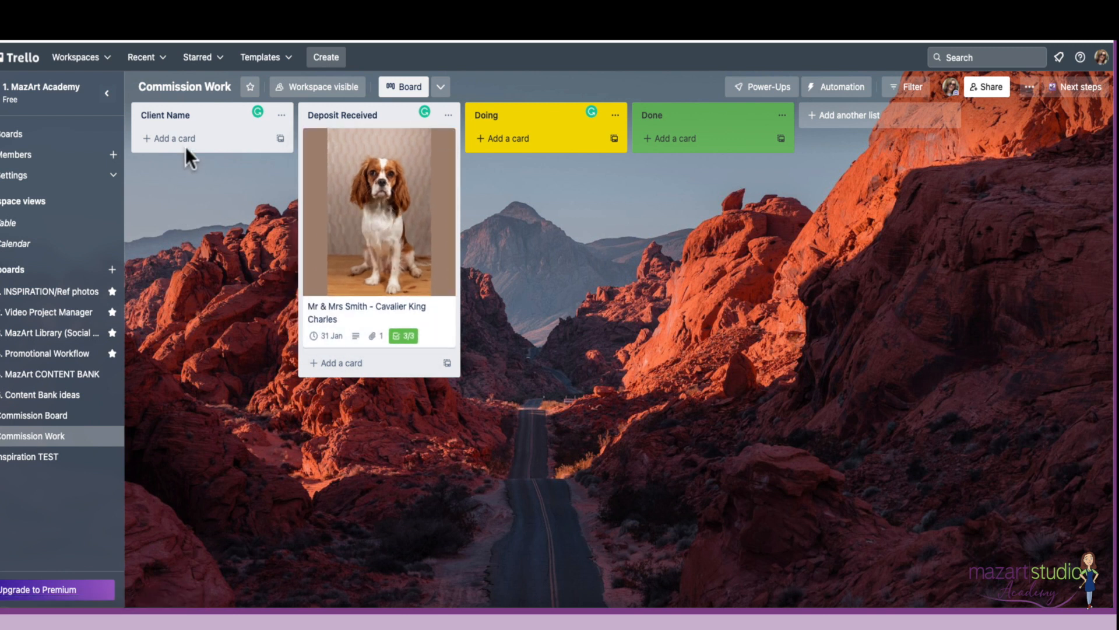
Open the card in the Deposit Received list, preview its cover image, and return to the board
{"action": "left_click", "coordinate": [328, 216]}
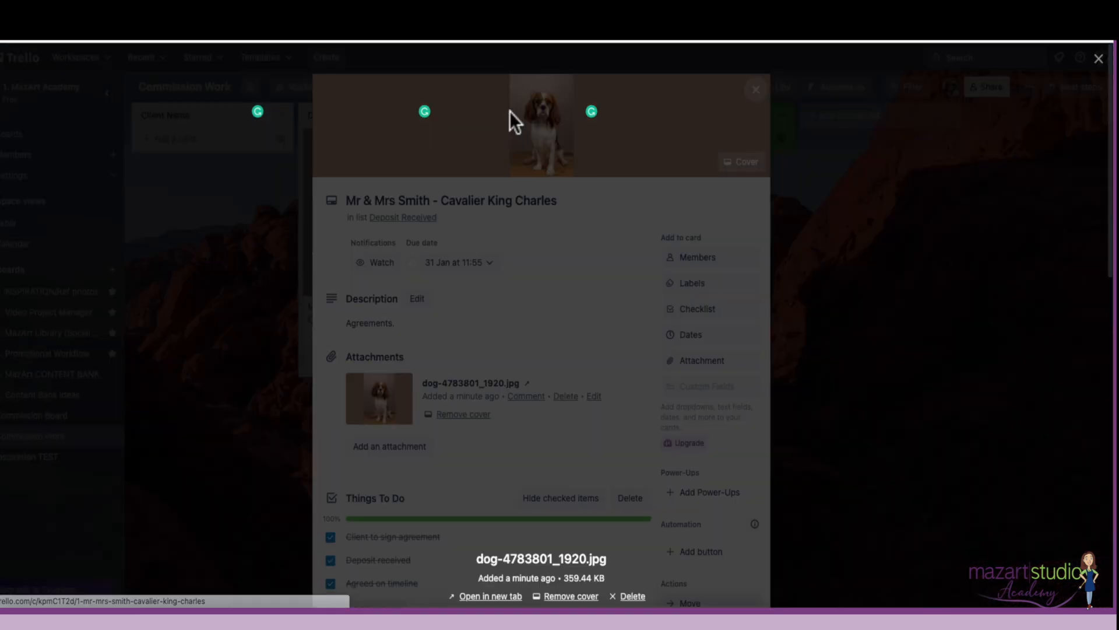
{"action": "left_click", "coordinate": [510, 111]}
{"action": "left_click", "coordinate": [1098, 60]}
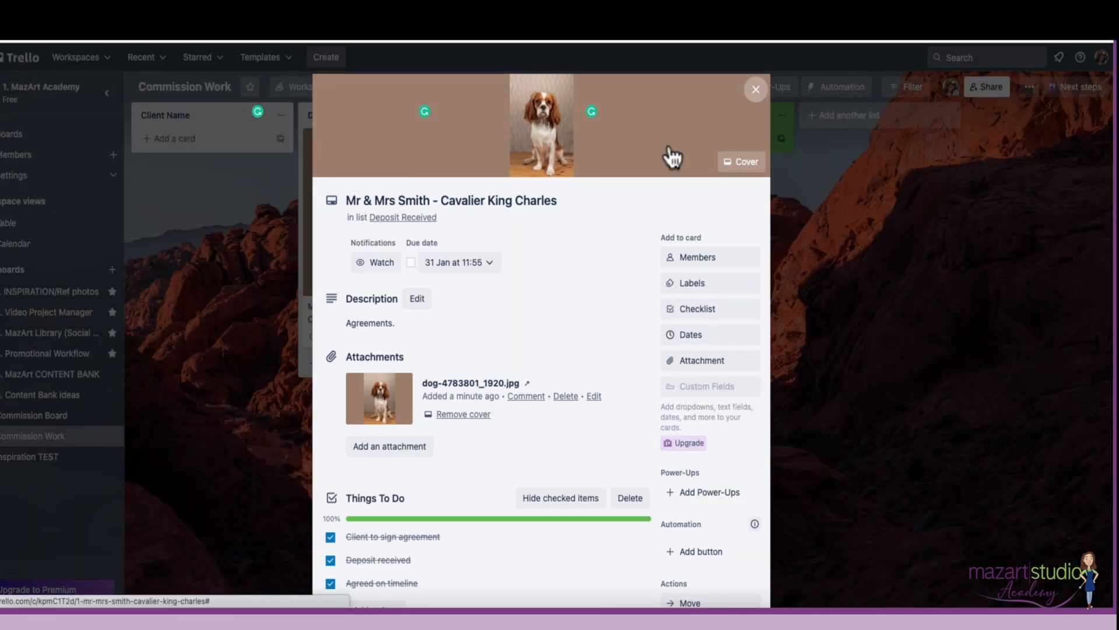
{"action": "key", "text": "Escape"}
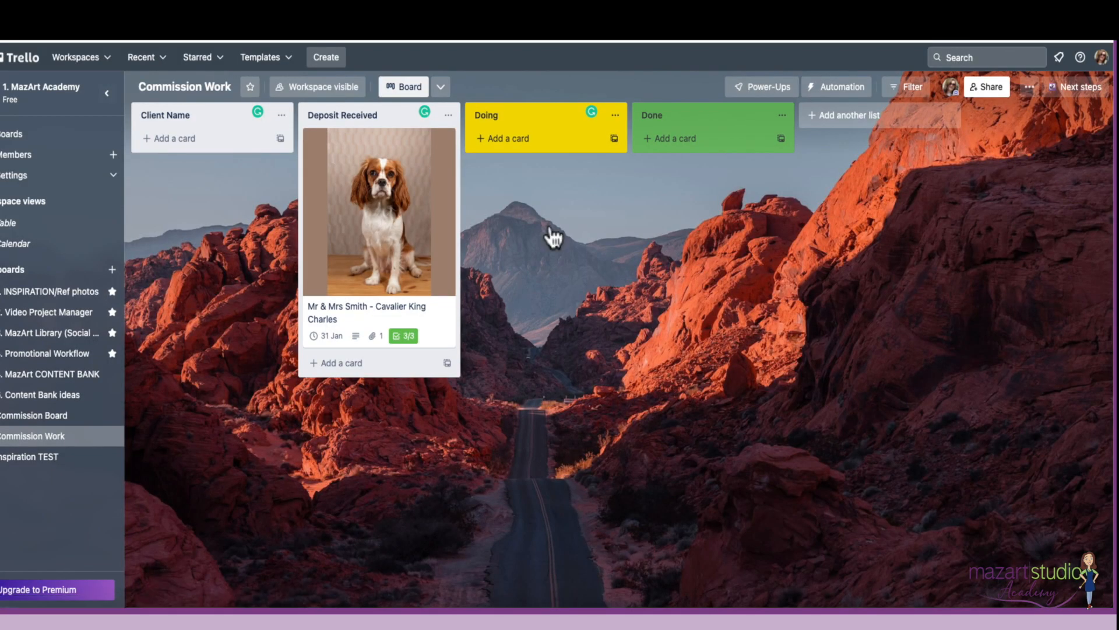
Rename the "Done" list as "Payment Received"
{"action": "left_click", "coordinate": [676, 115]}
{"action": "type", "text": "Payment Received"}
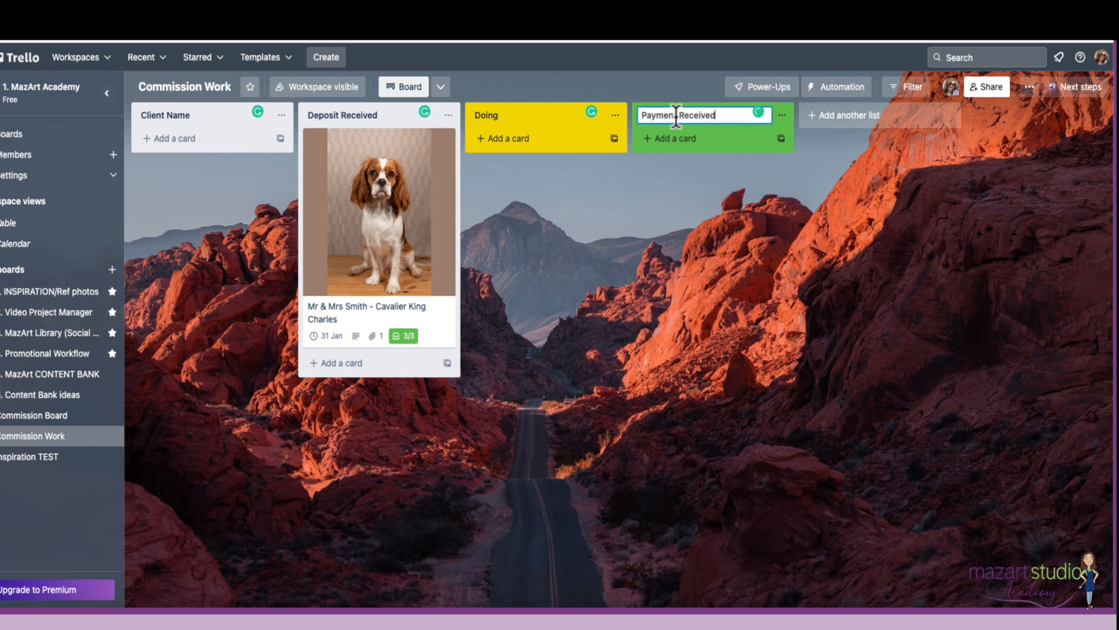
{"action": "key", "text": "Return"}
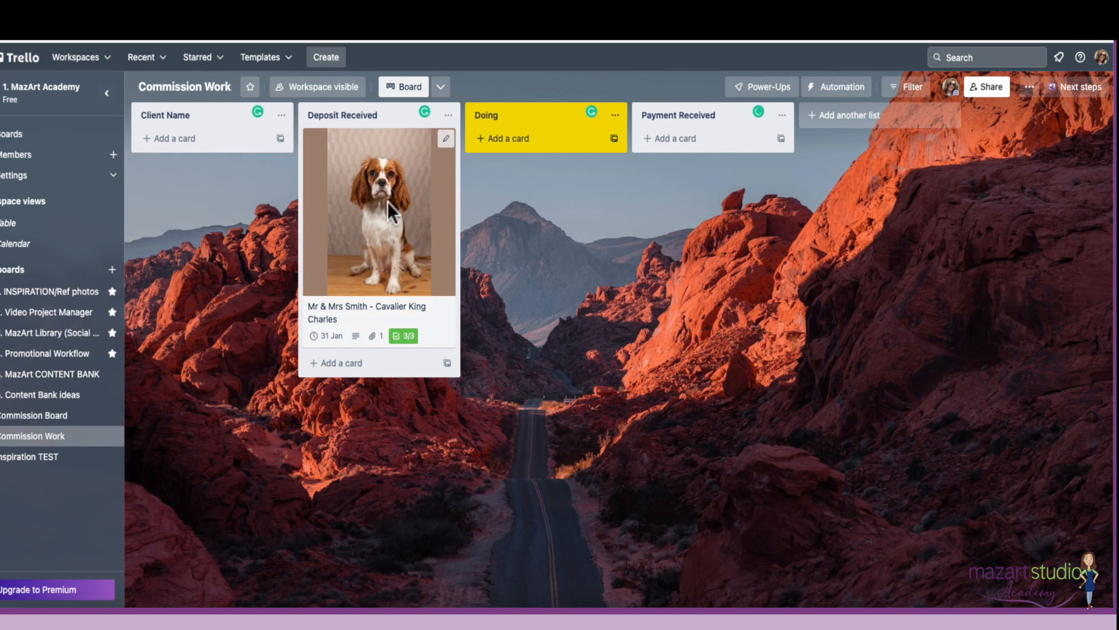
Add a list titled "Shipping" after Payment Received and move the Cavalier King Charles card into it
{"action": "left_click", "coordinate": [849, 115]}
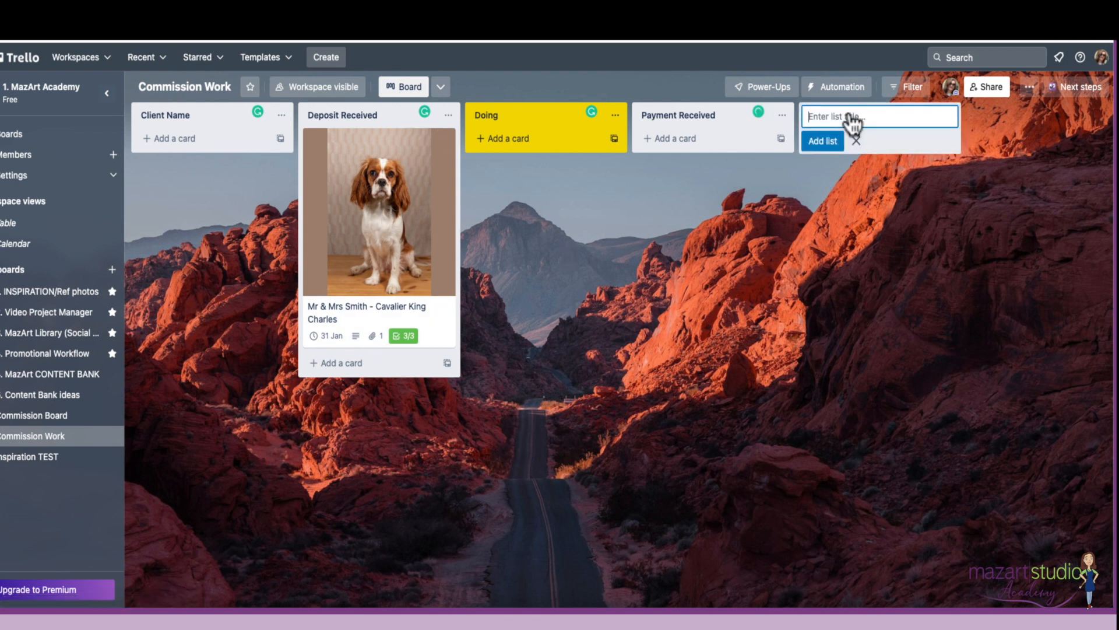
{"action": "type", "text": "Sh"}
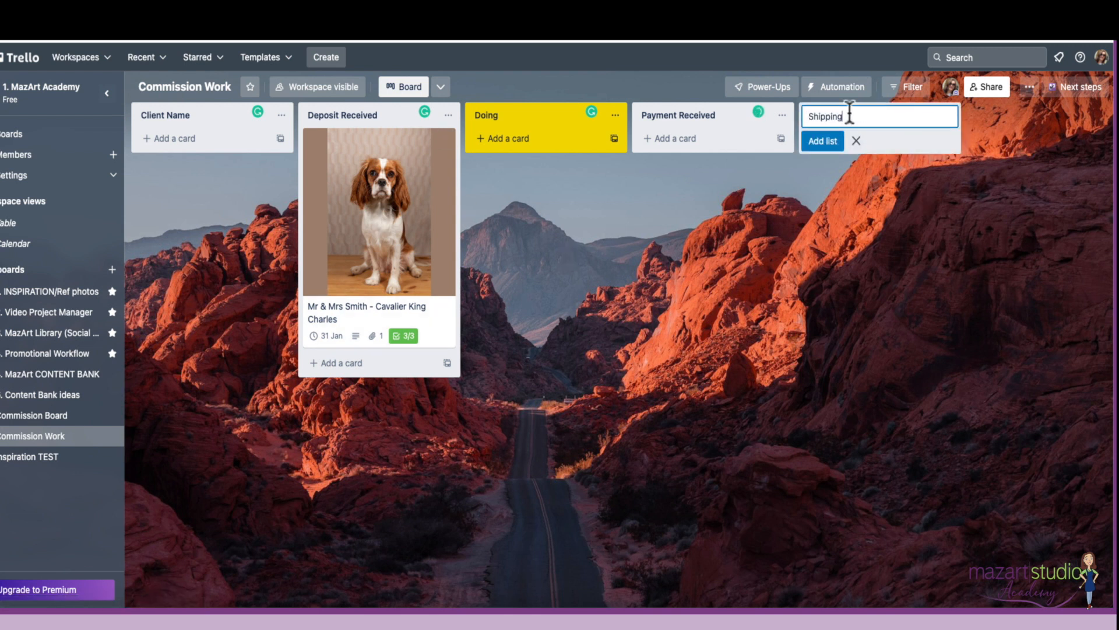
{"action": "type", "text": "ipping"}
{"action": "key", "text": "Return"}
{"action": "left_click_drag", "start_coordinate": [357, 220], "coordinate": [753, 330]}
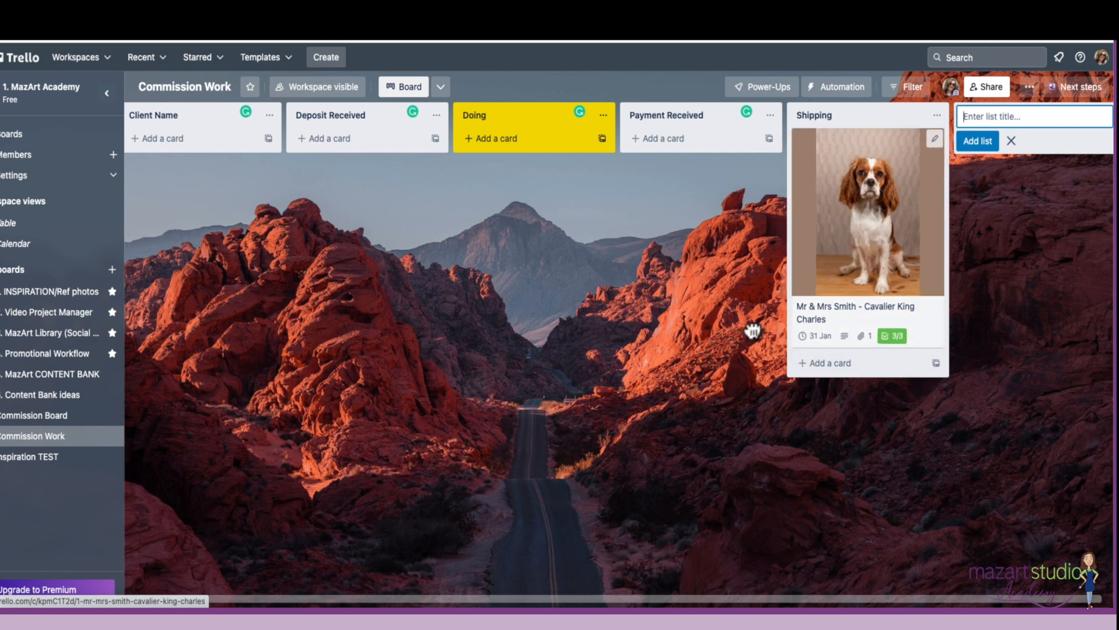
{"action": "left_click_drag", "start_coordinate": [892, 257], "coordinate": [871, 239]}
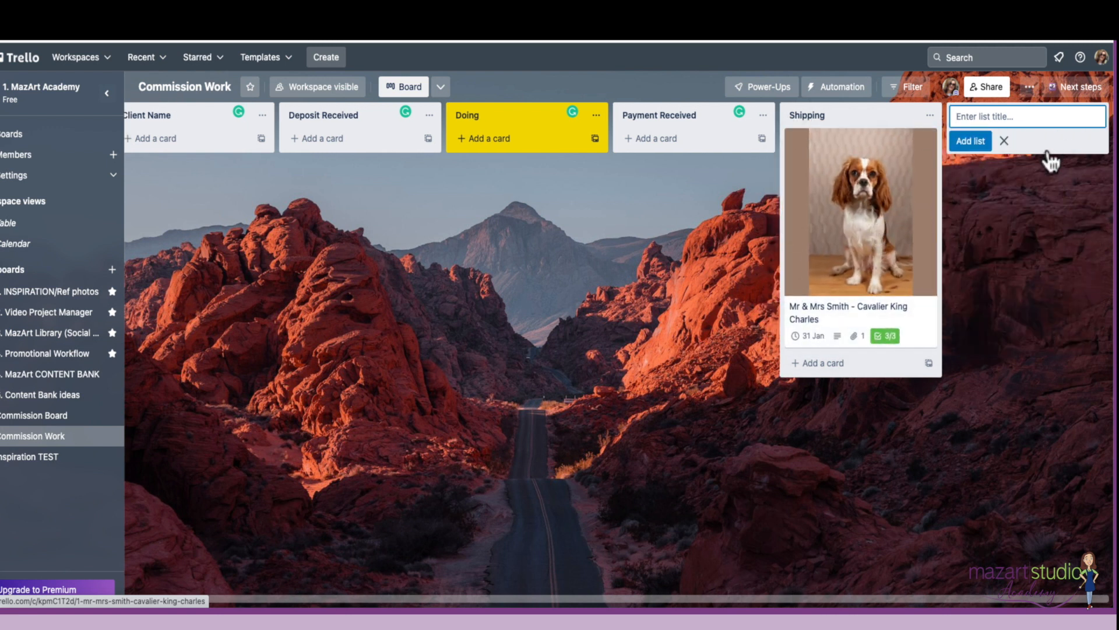
Add a list titled "DONE" after Shipping and move the Cavalier King Charles card into it
{"action": "type", "text": "DONE"}
{"action": "key", "text": "Return"}
{"action": "left_click_drag", "start_coordinate": [735, 270], "coordinate": [863, 268]}
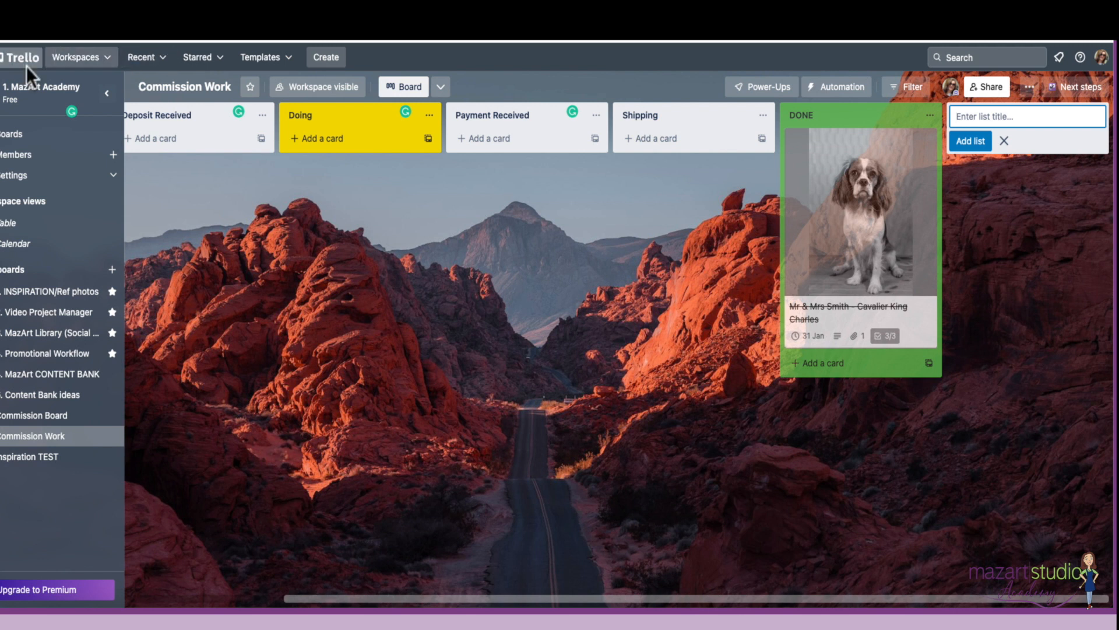
Open the boards overview of the 1. MazArt Academy workspace and look over its boards
{"action": "left_click", "coordinate": [79, 58]}
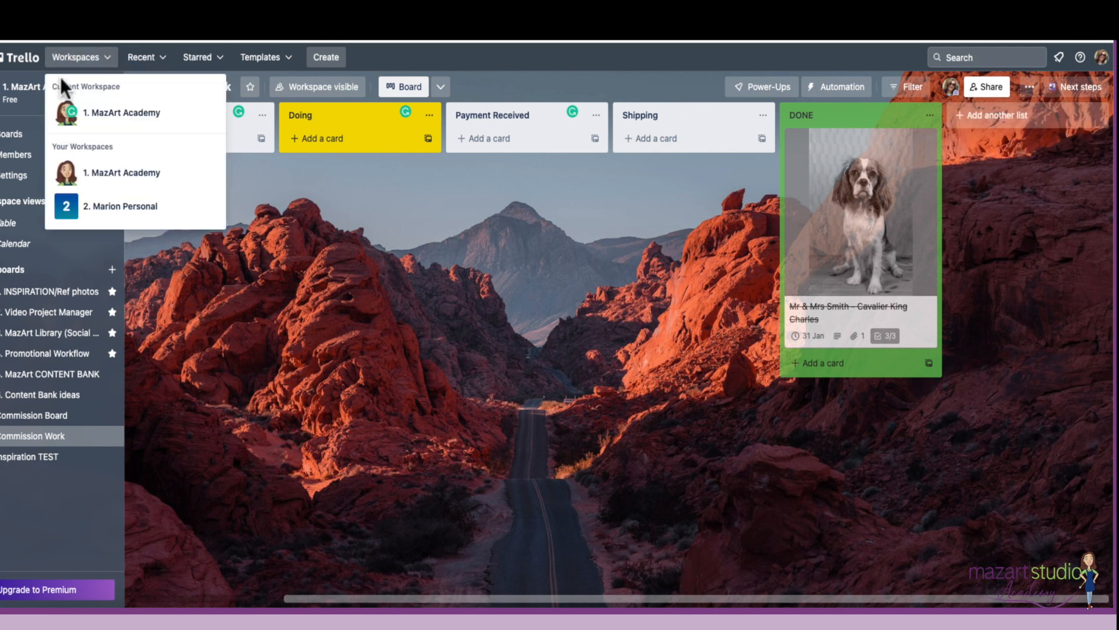
{"action": "left_click", "coordinate": [23, 86]}
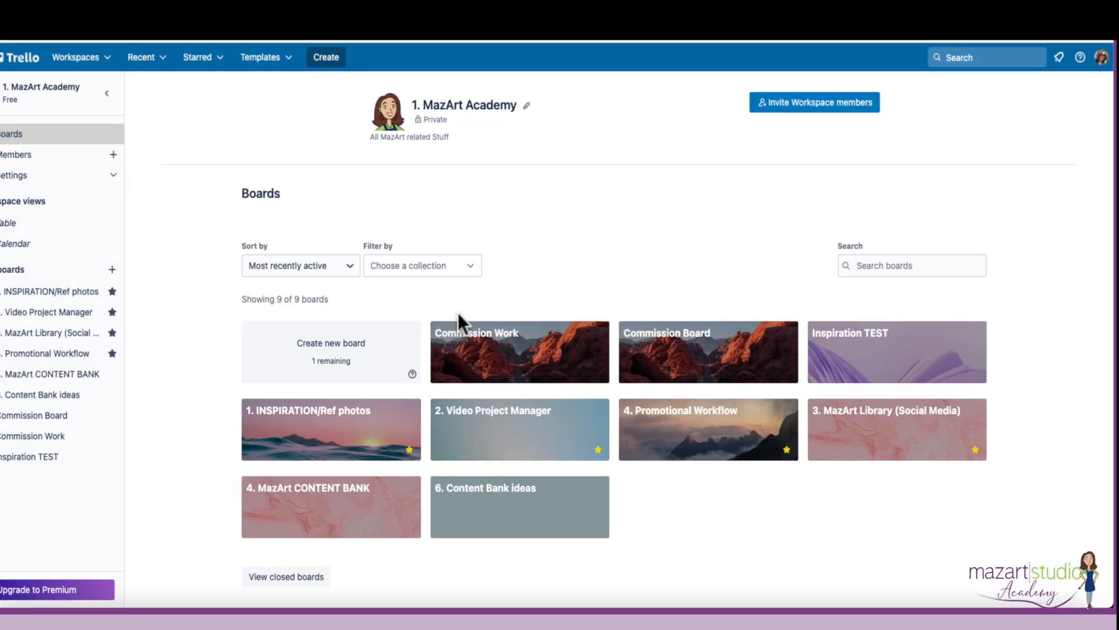
{"action": "scroll", "coordinate": [825, 429], "scroll_direction": "down", "scroll_amount": 1}
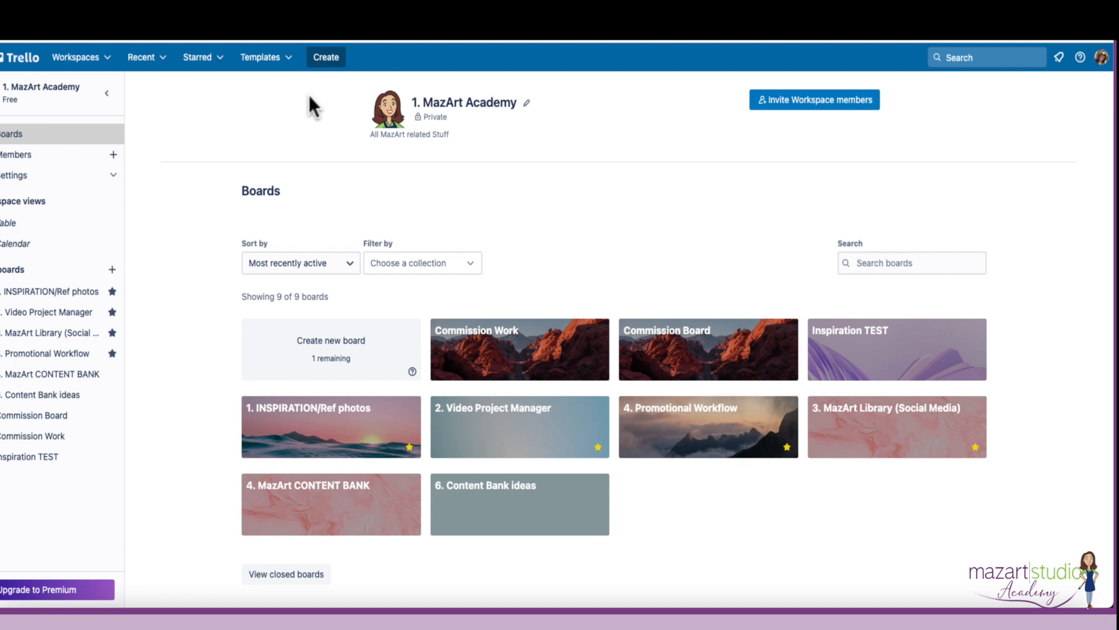
Create a board titled "social media testing board" in the 1. MazArt Academy workspace
{"action": "left_click", "coordinate": [326, 59]}
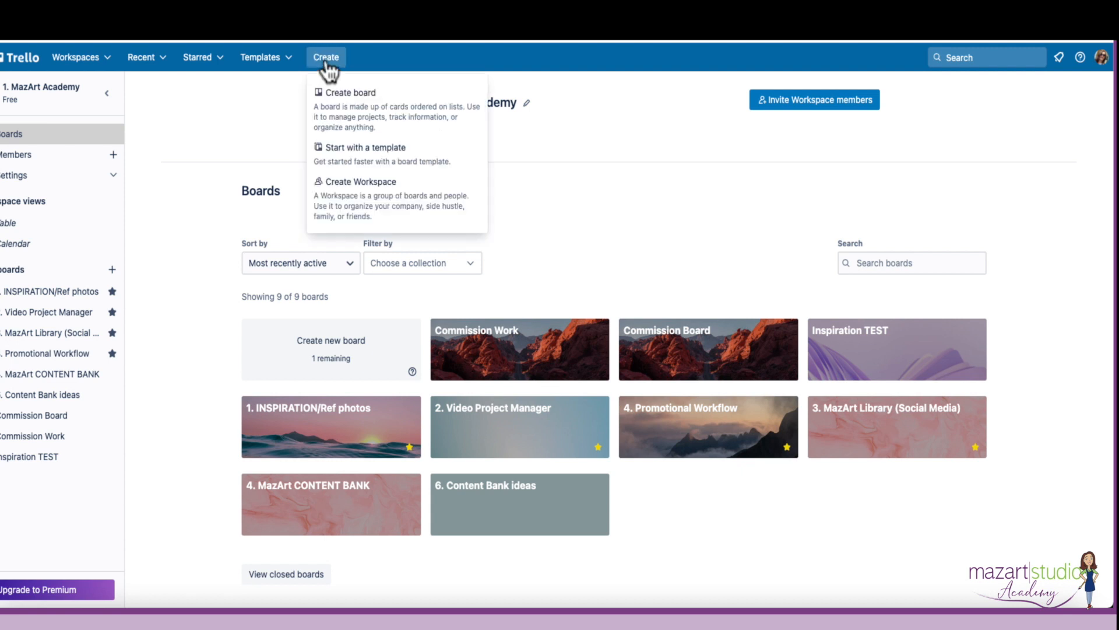
{"action": "left_click", "coordinate": [344, 104]}
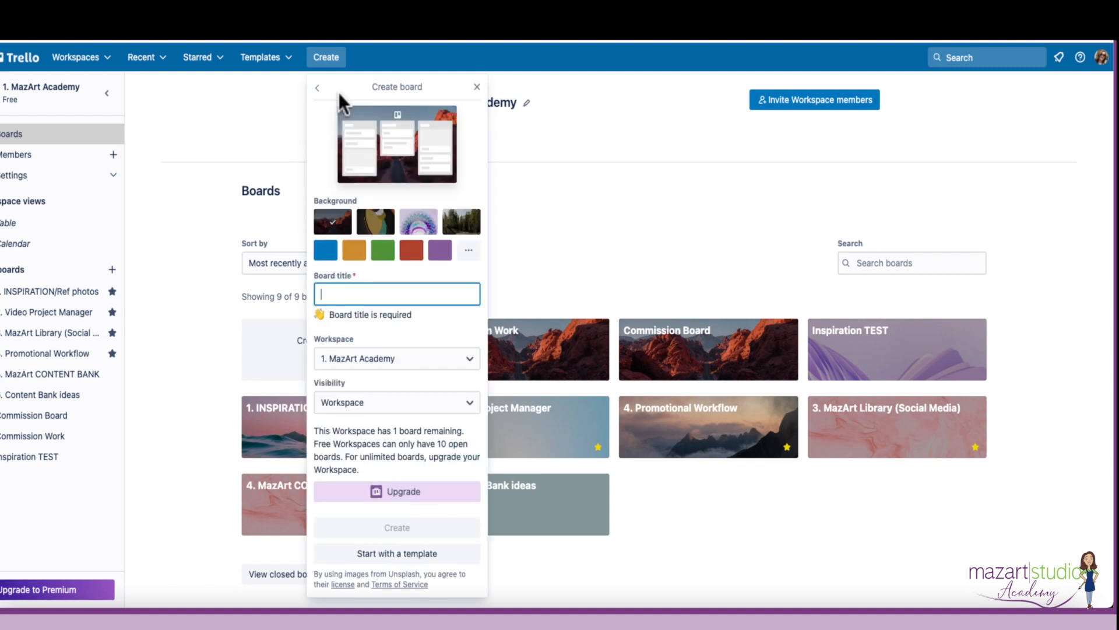
{"action": "type", "text": "social media testing board"}
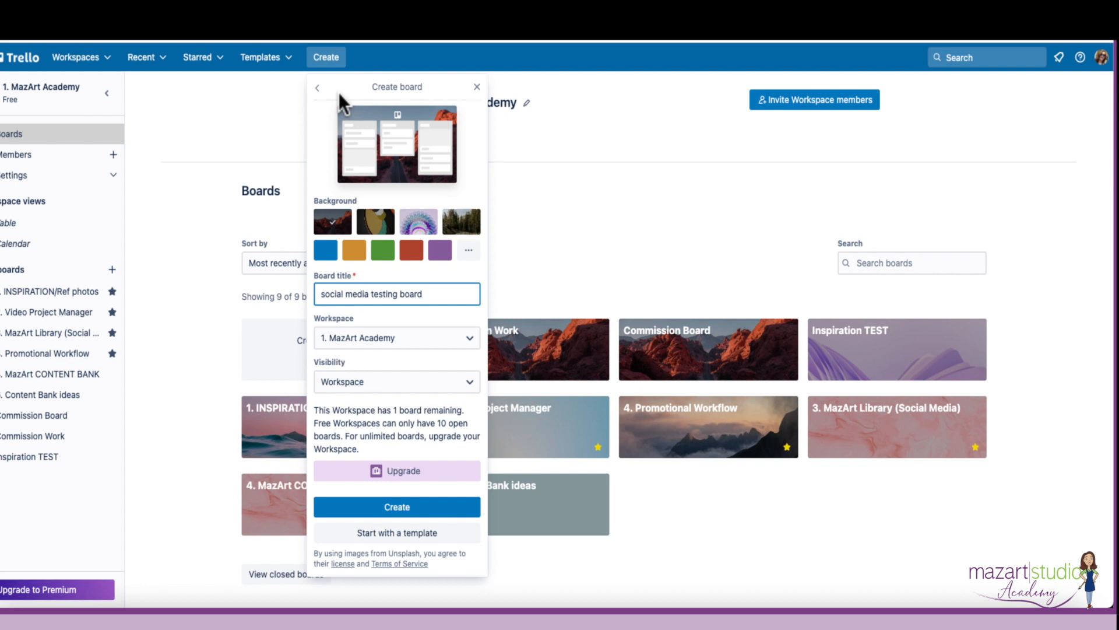
{"action": "left_click", "coordinate": [389, 512]}
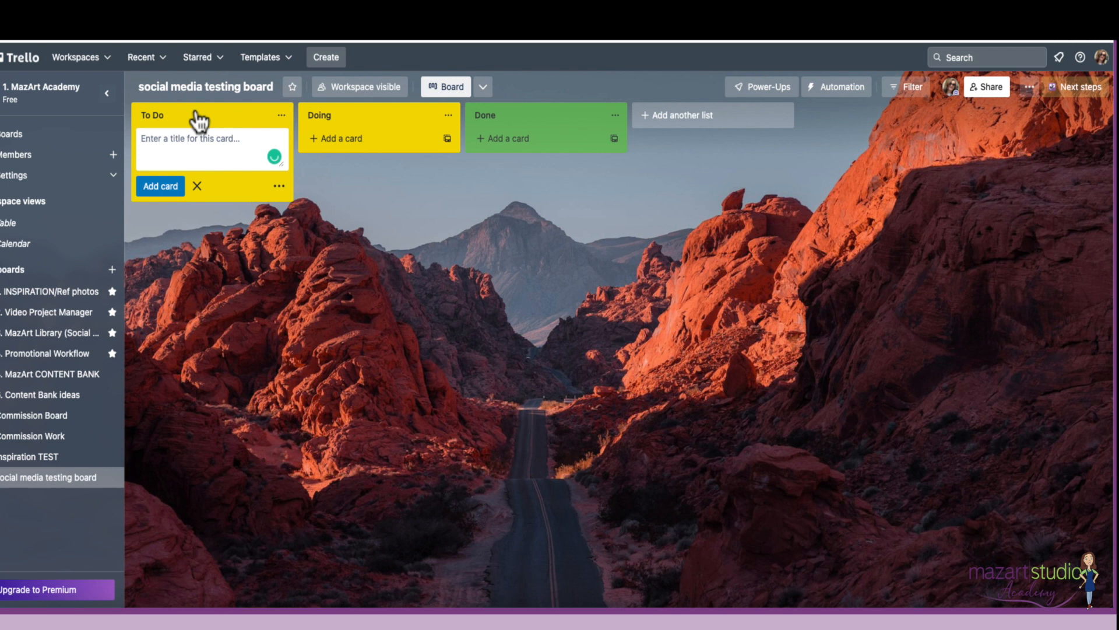
Rename the board's three default lists as "Facebook", "Instagram" and "YouTube"
{"action": "left_click", "coordinate": [187, 115]}
{"action": "type", "text": "Facebook"}
{"action": "key", "text": "Return"}
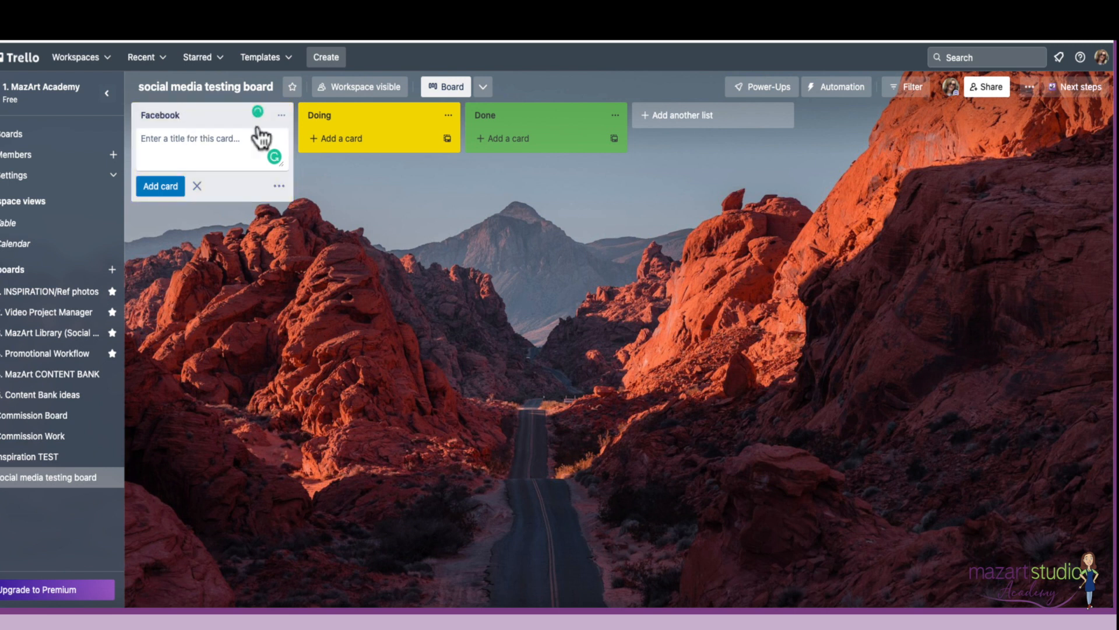
{"action": "left_click", "coordinate": [330, 115]}
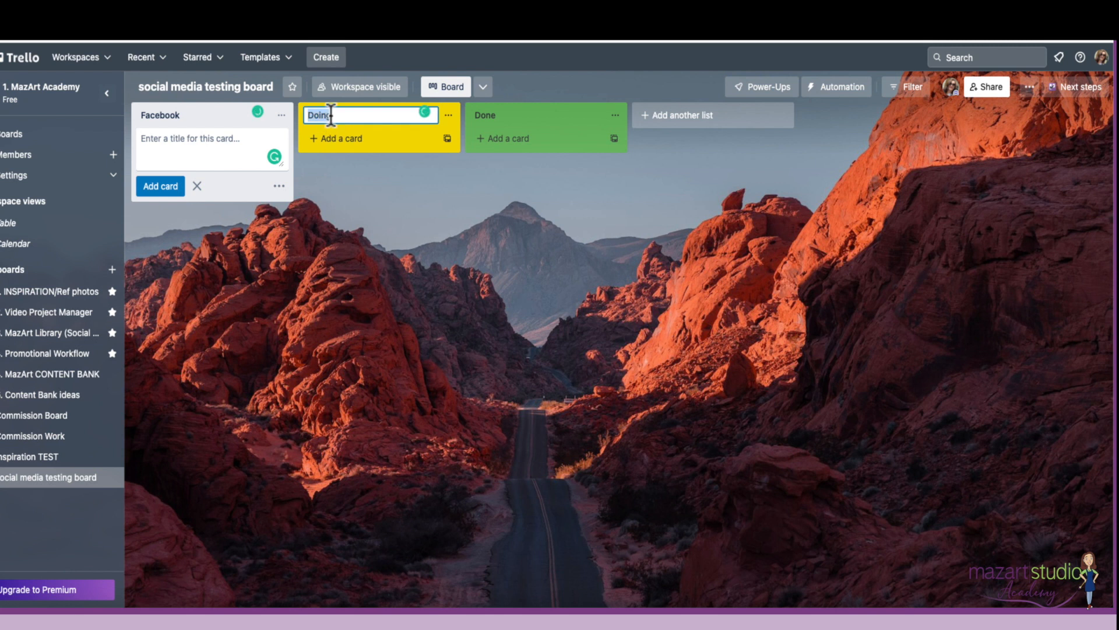
{"action": "type", "text": "Instagram"}
{"action": "left_click", "coordinate": [495, 114]}
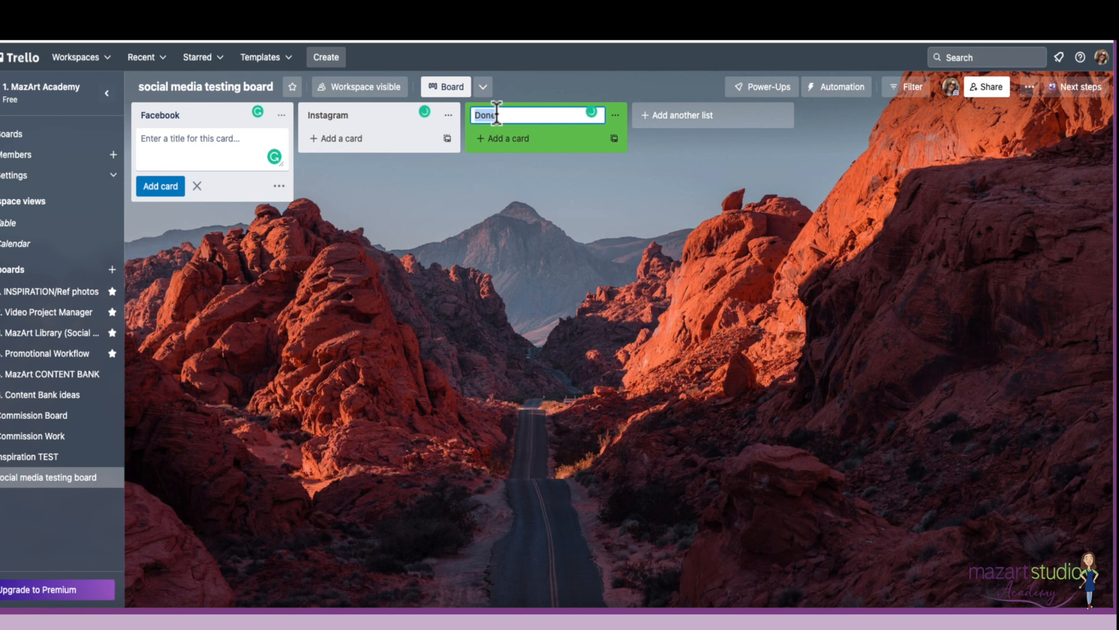
{"action": "type", "text": "YouTub"}
{"action": "key", "text": "Return"}
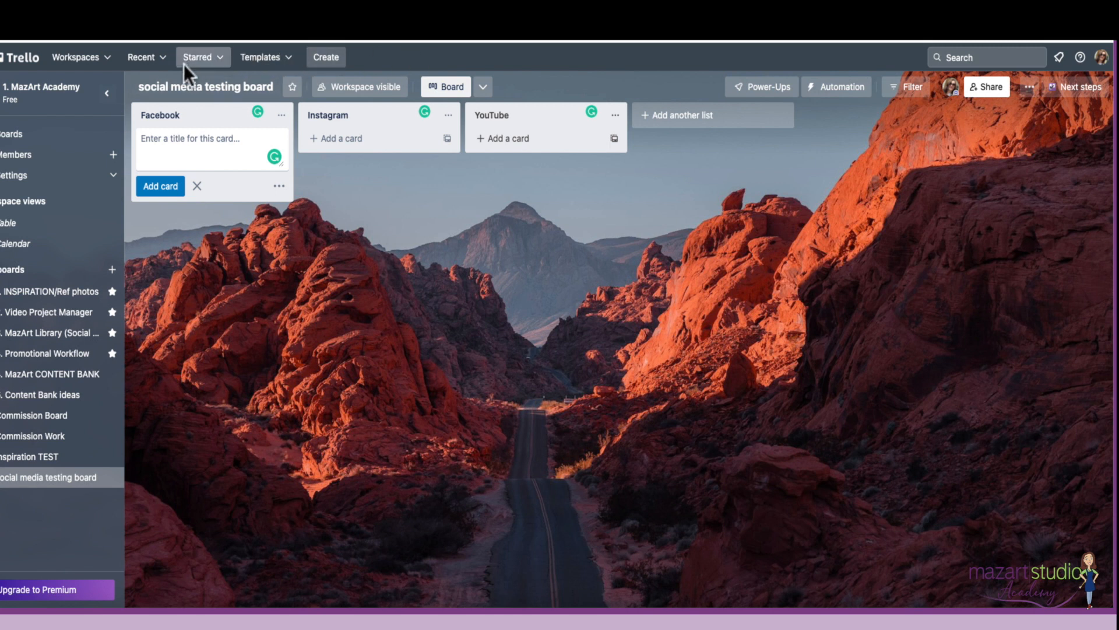
Return to the workspace's boards overview and open the Commission Work board at its DONE list
{"action": "left_click", "coordinate": [20, 93]}
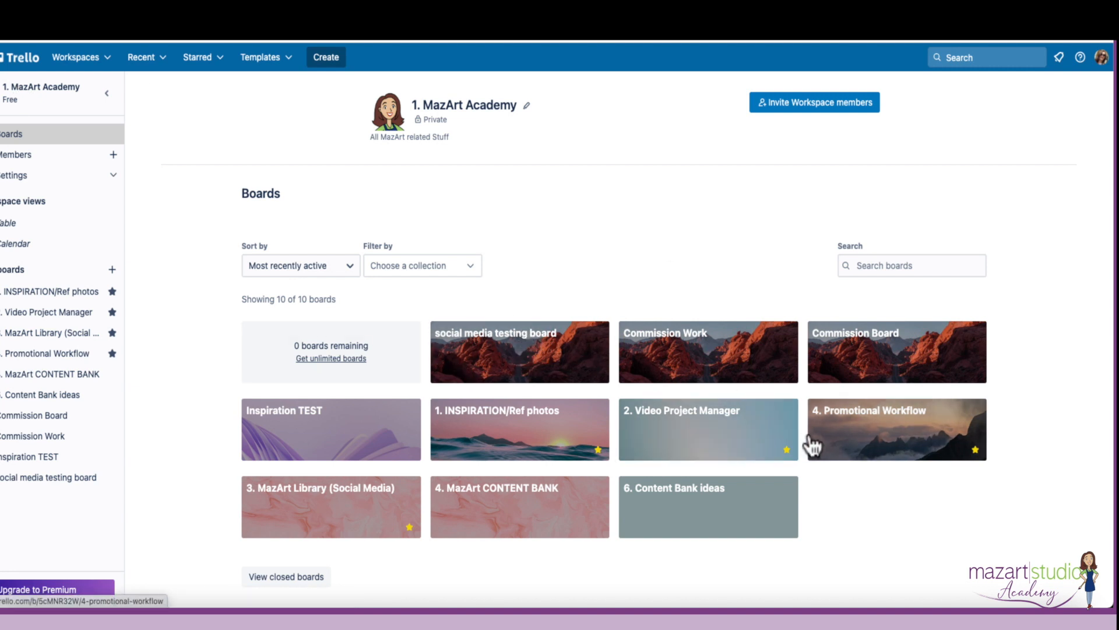
{"action": "left_click", "coordinate": [727, 354]}
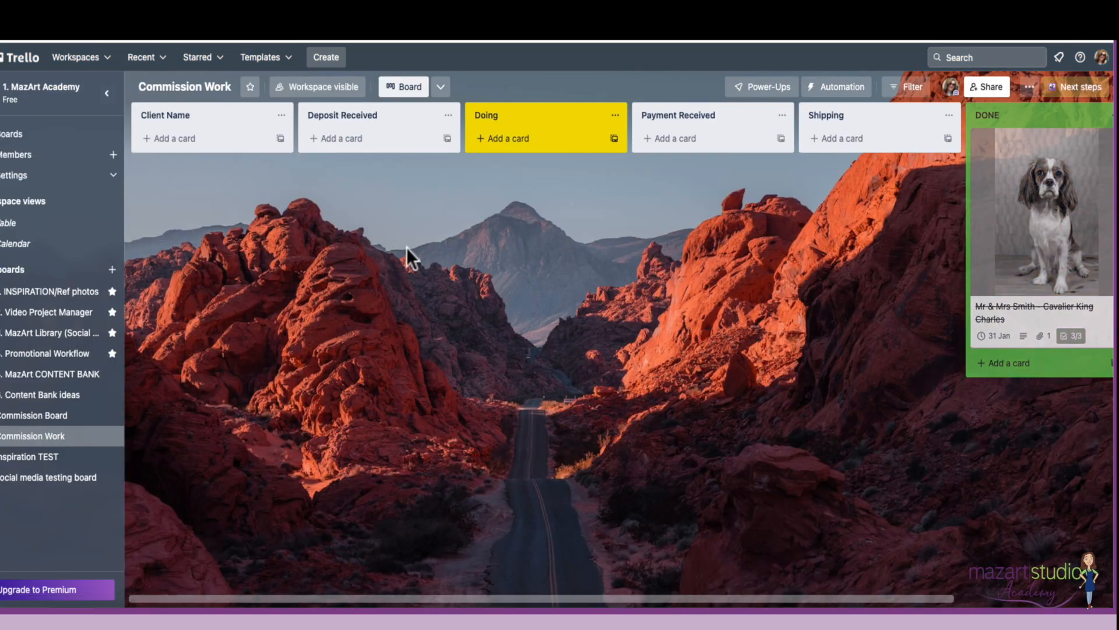
{"action": "left_click_drag", "start_coordinate": [724, 239], "coordinate": [512, 227]}
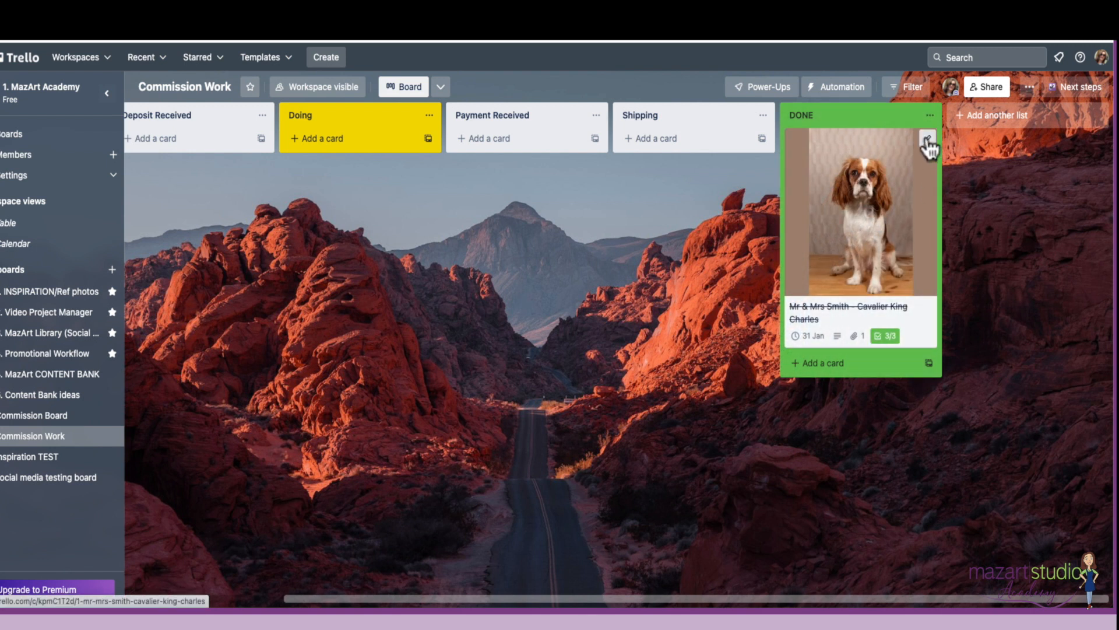
{"action": "left_click", "coordinate": [927, 142]}
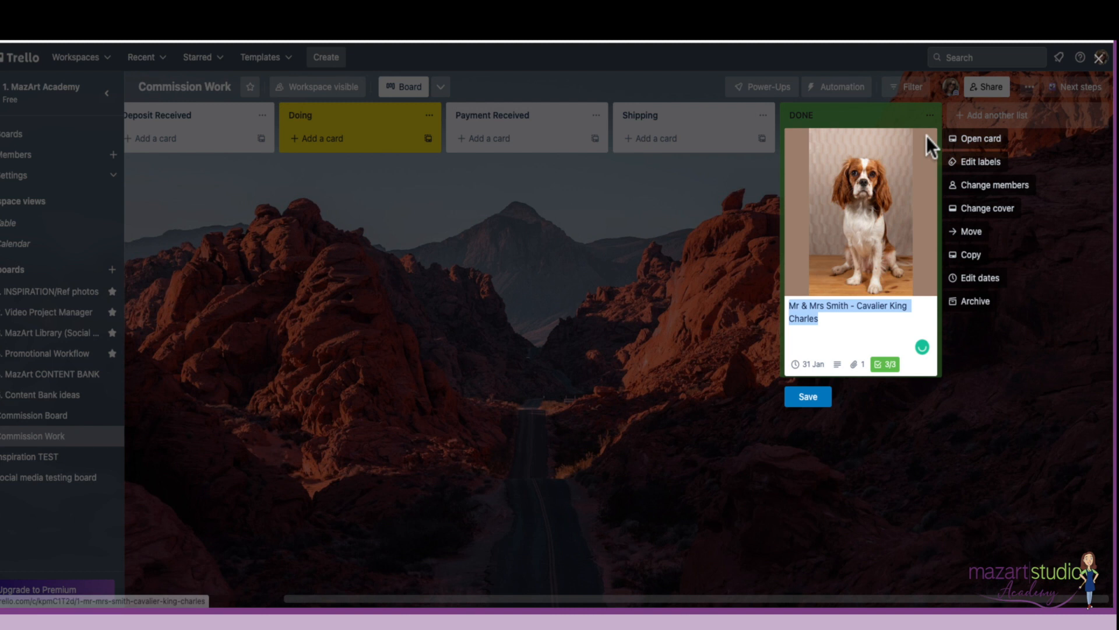
{"action": "left_click", "coordinate": [974, 233]}
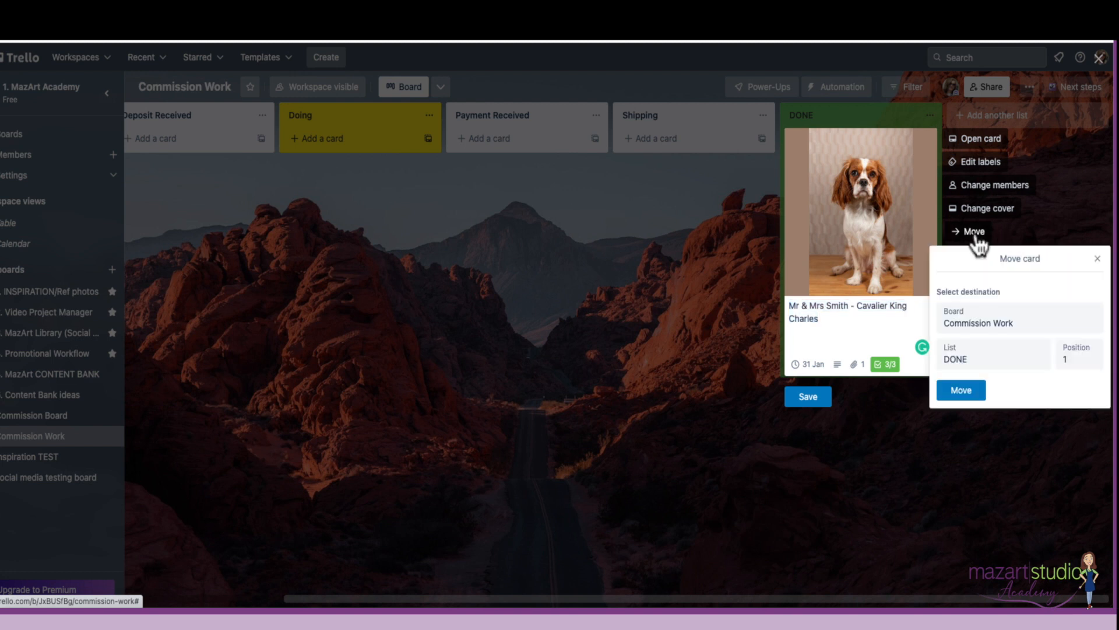
{"action": "left_click", "coordinate": [991, 332]}
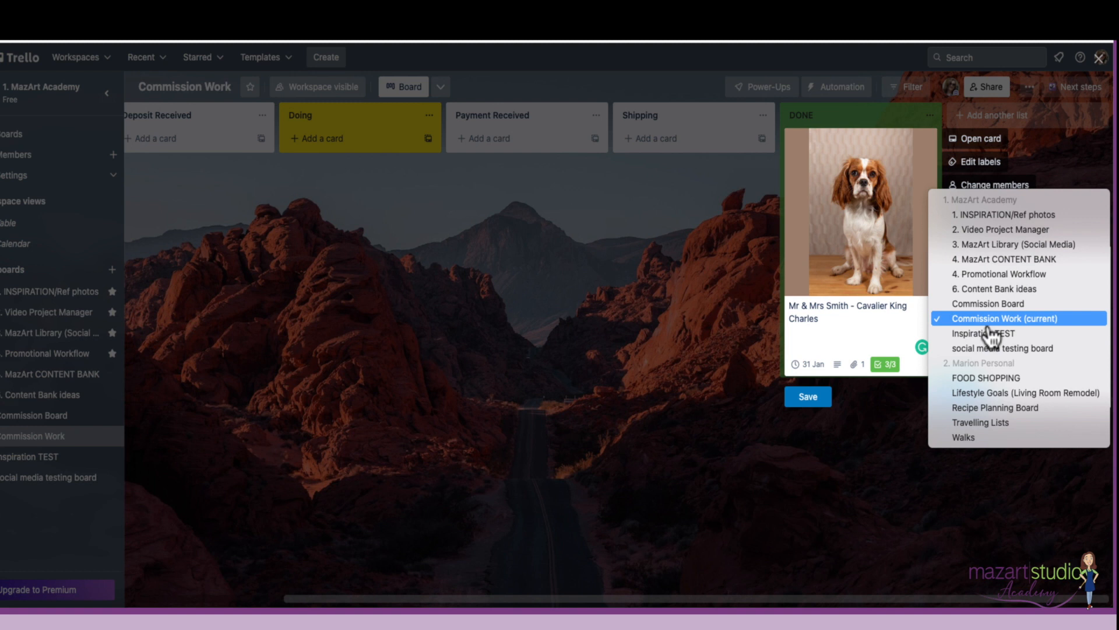
{"action": "left_click", "coordinate": [986, 350]}
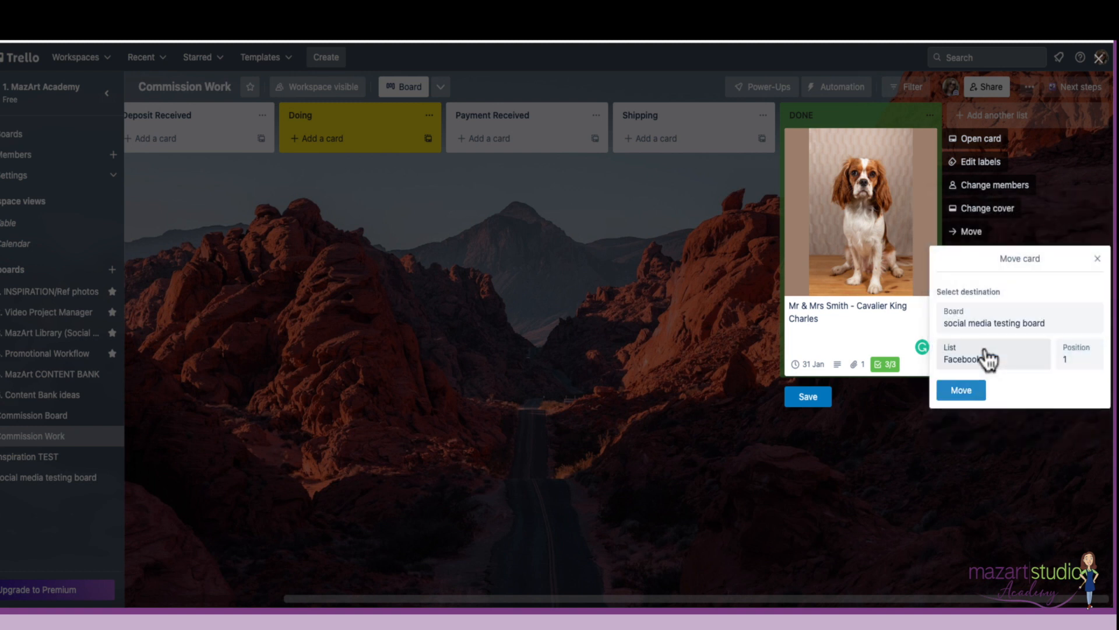
{"action": "left_click", "coordinate": [663, 315]}
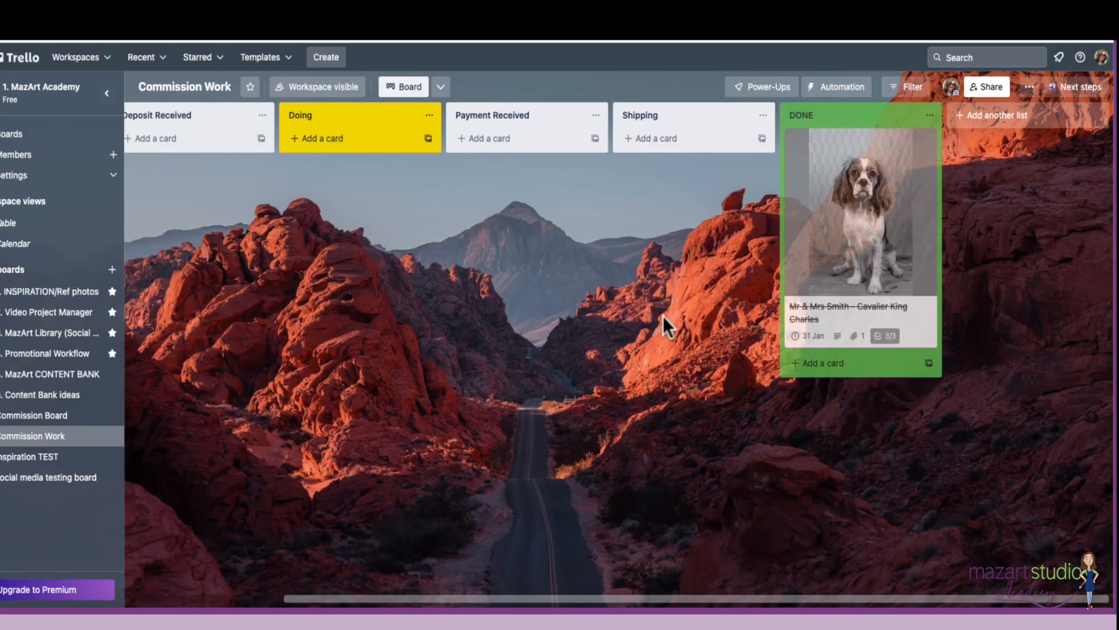
{"action": "left_click", "coordinate": [929, 116]}
{"action": "left_click", "coordinate": [749, 218]}
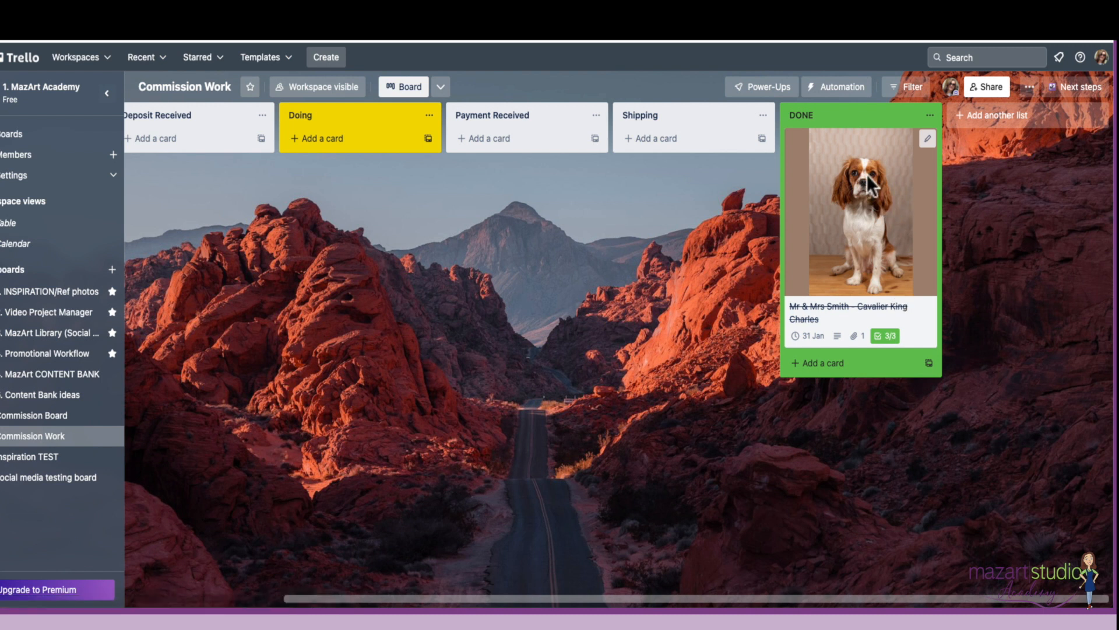
Open the Cavalier King Charles card in the DONE list and apply the purple label to it
{"action": "left_click", "coordinate": [838, 236]}
{"action": "left_click", "coordinate": [703, 283]}
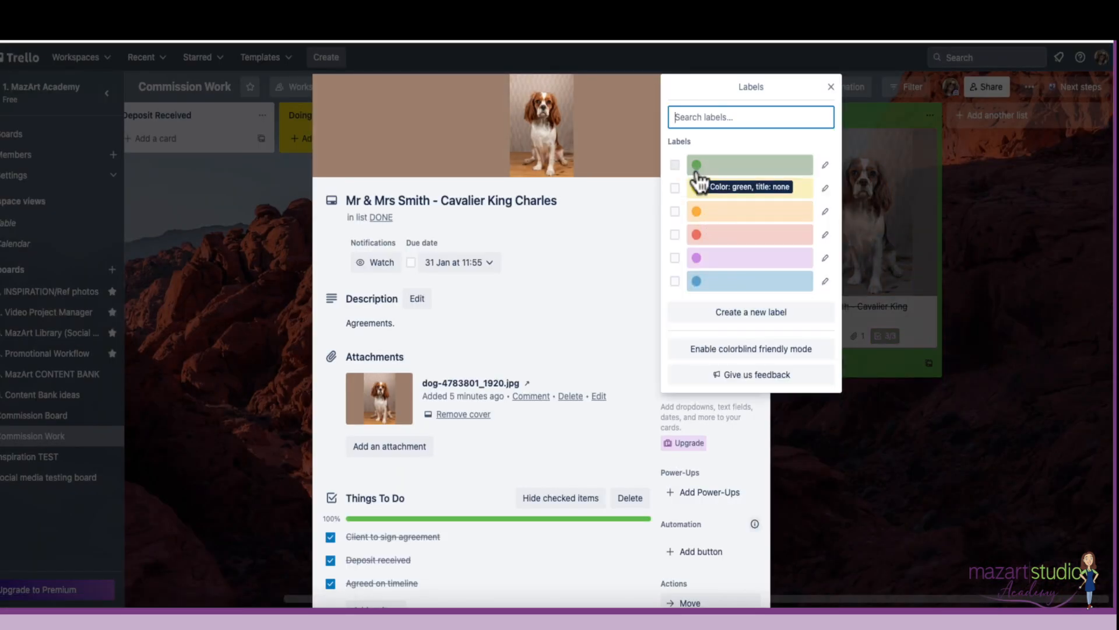
{"action": "left_click", "coordinate": [674, 165]}
{"action": "left_click", "coordinate": [674, 165]}
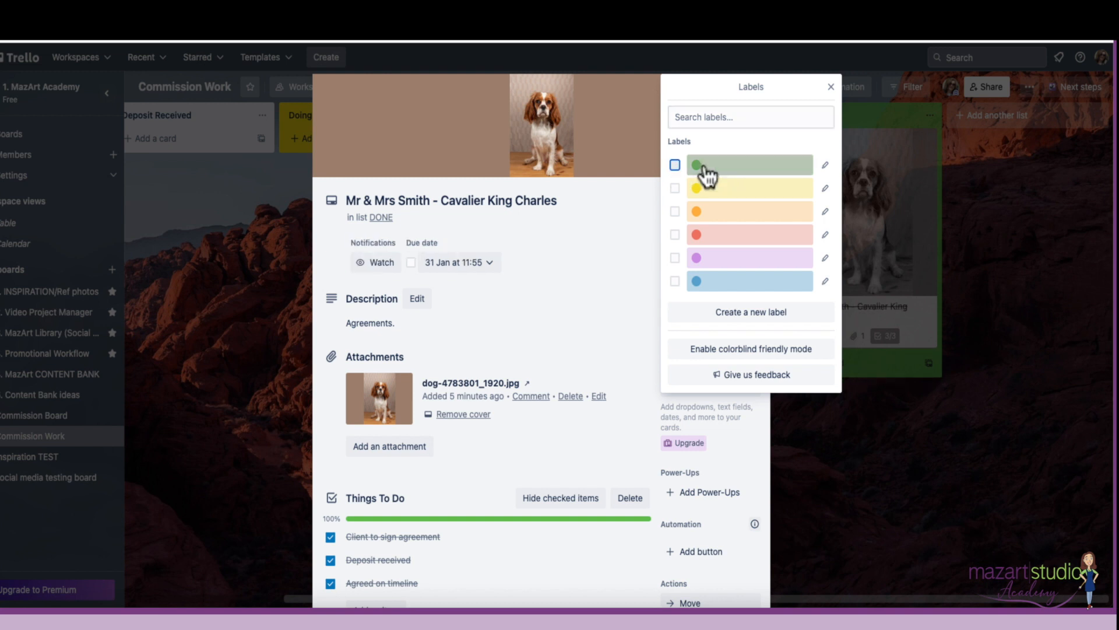
{"action": "left_click", "coordinate": [674, 258]}
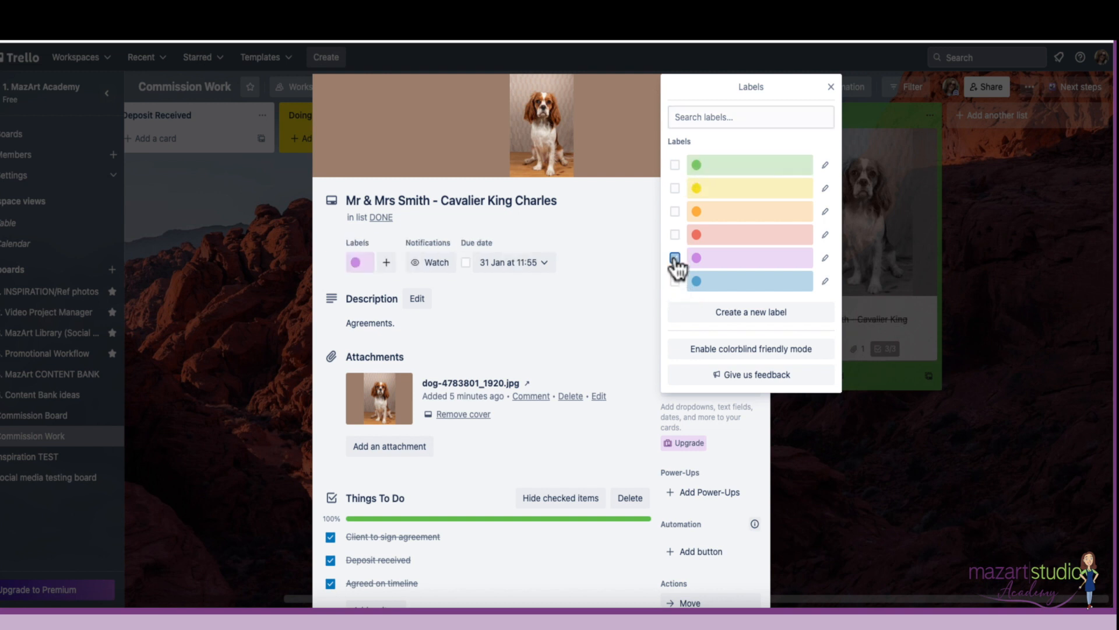
{"action": "left_click", "coordinate": [746, 267]}
{"action": "left_click", "coordinate": [674, 258]}
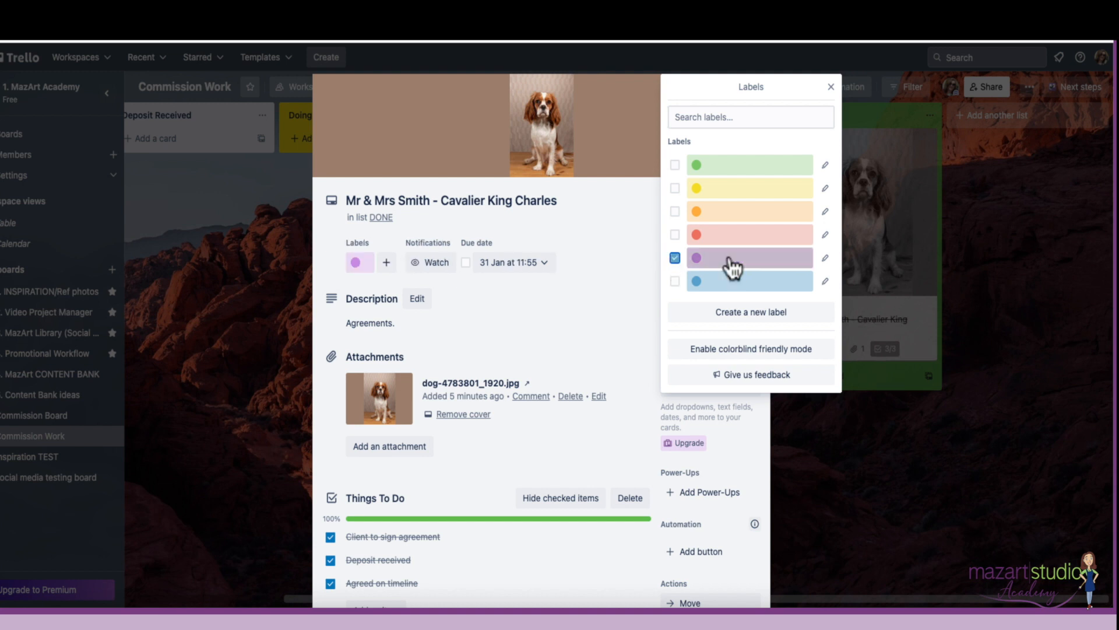
Title the purple label "Commission Work", save it, and return to the board
{"action": "left_click", "coordinate": [825, 259]}
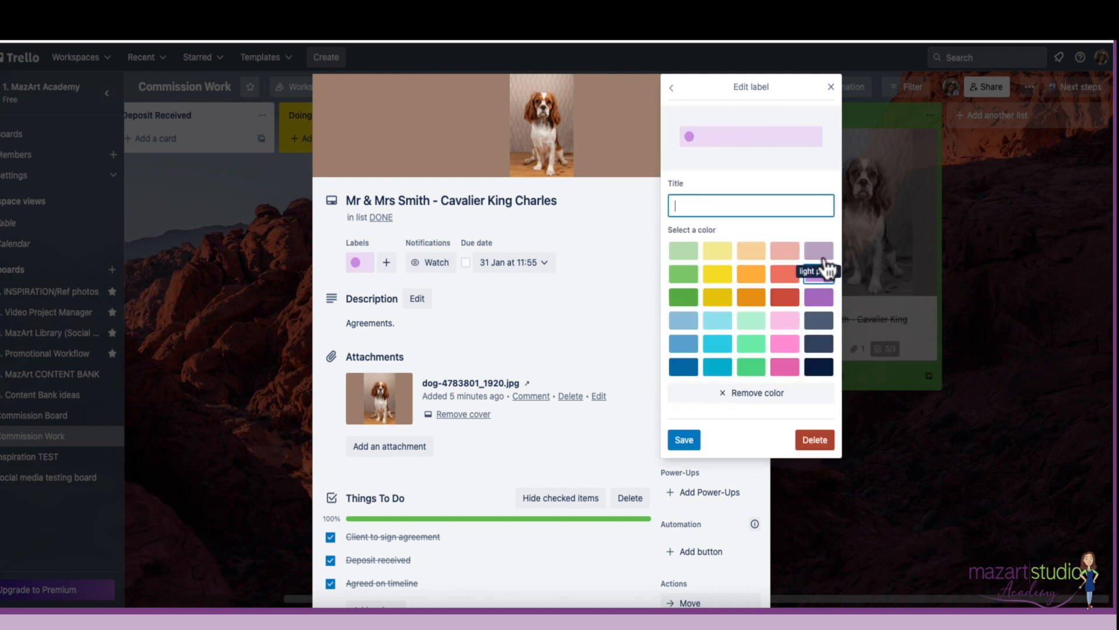
{"action": "type", "text": "k"}
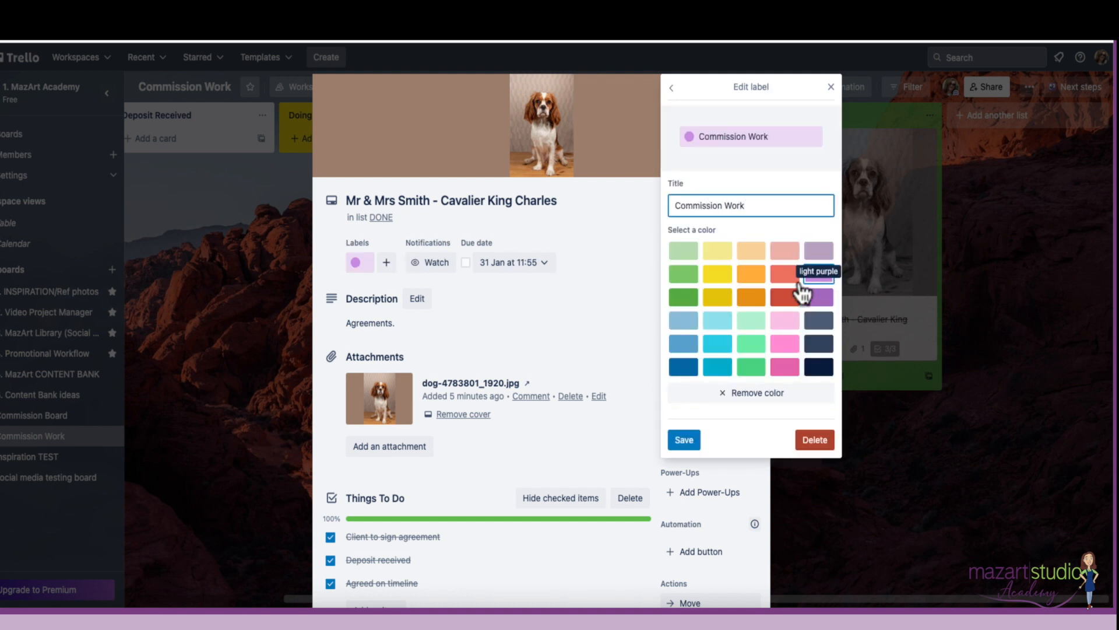
{"action": "left_click", "coordinate": [683, 440]}
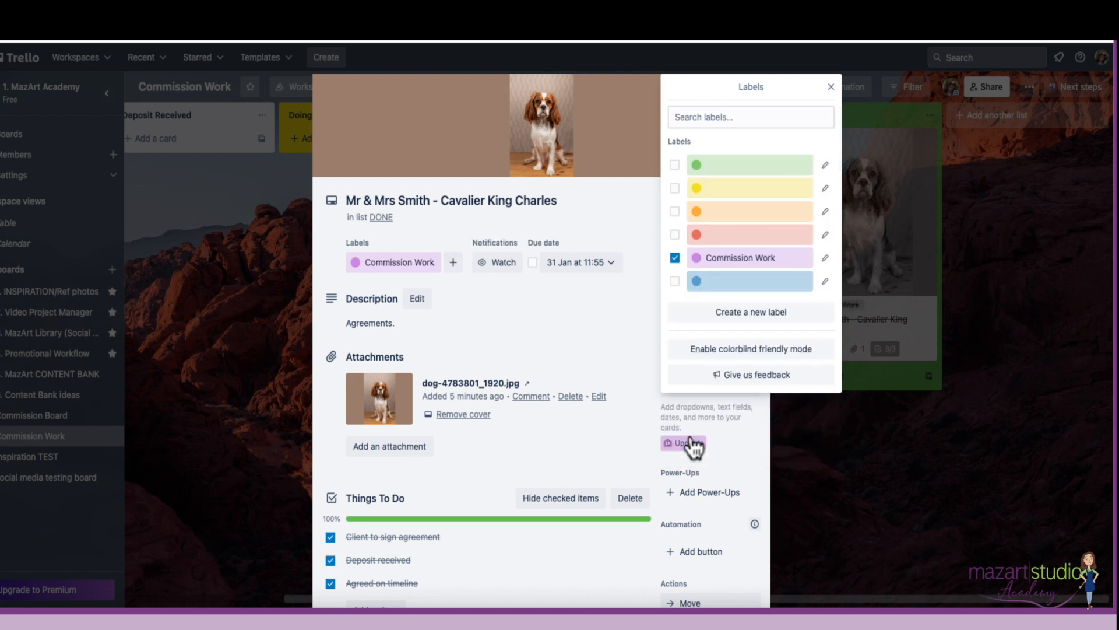
{"action": "left_click", "coordinate": [831, 88]}
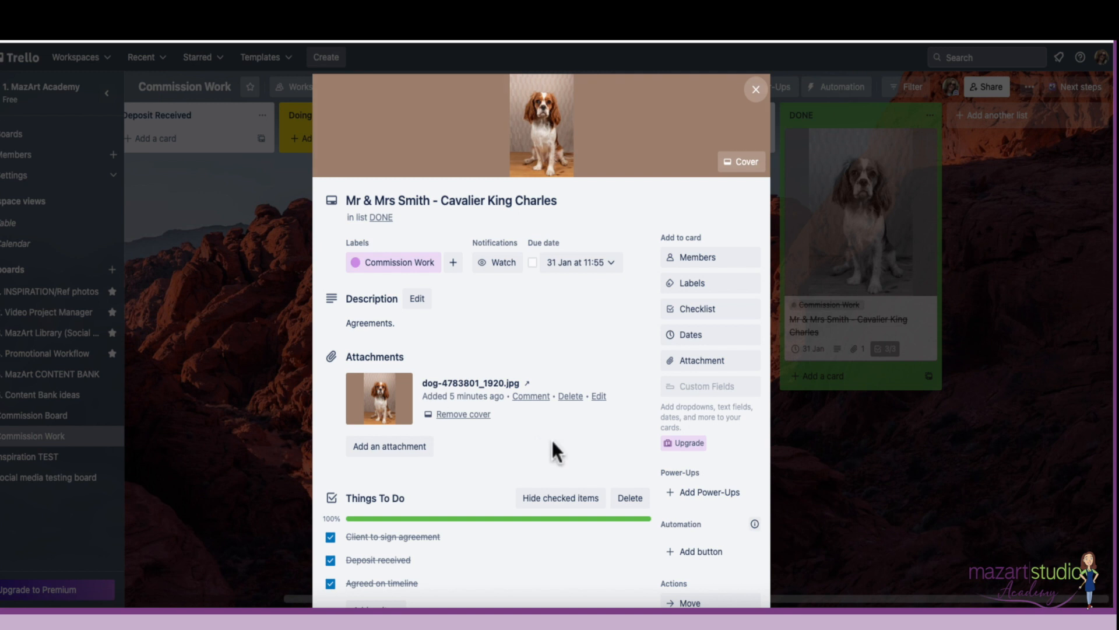
{"action": "left_click", "coordinate": [756, 90]}
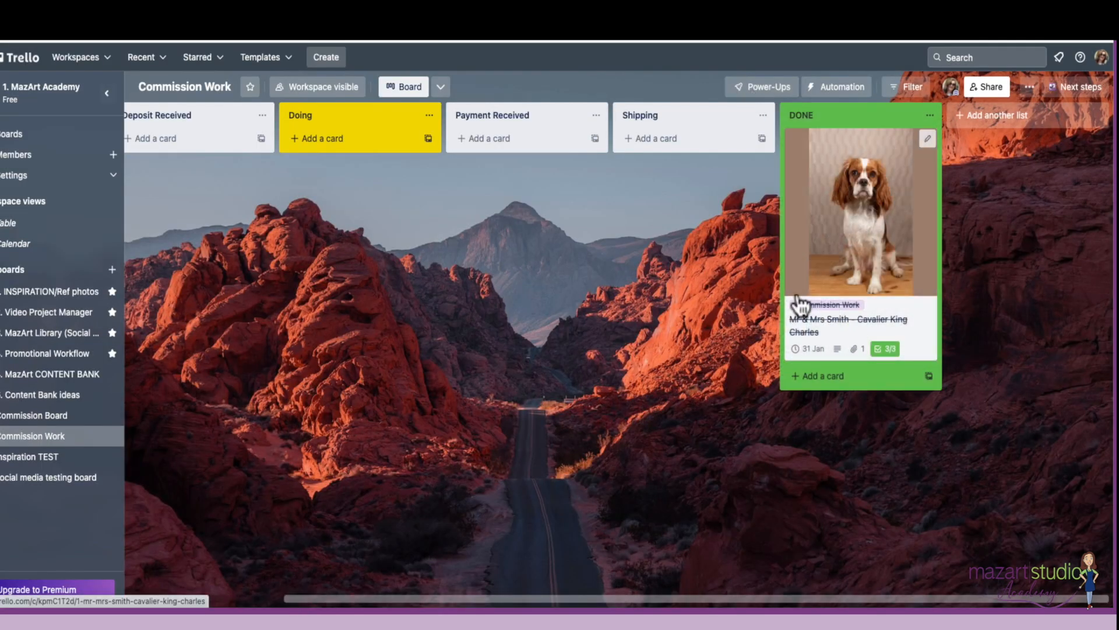
Move the Cavalier King Charles card to the Facebook list of the social media testing board
{"action": "left_click", "coordinate": [927, 140]}
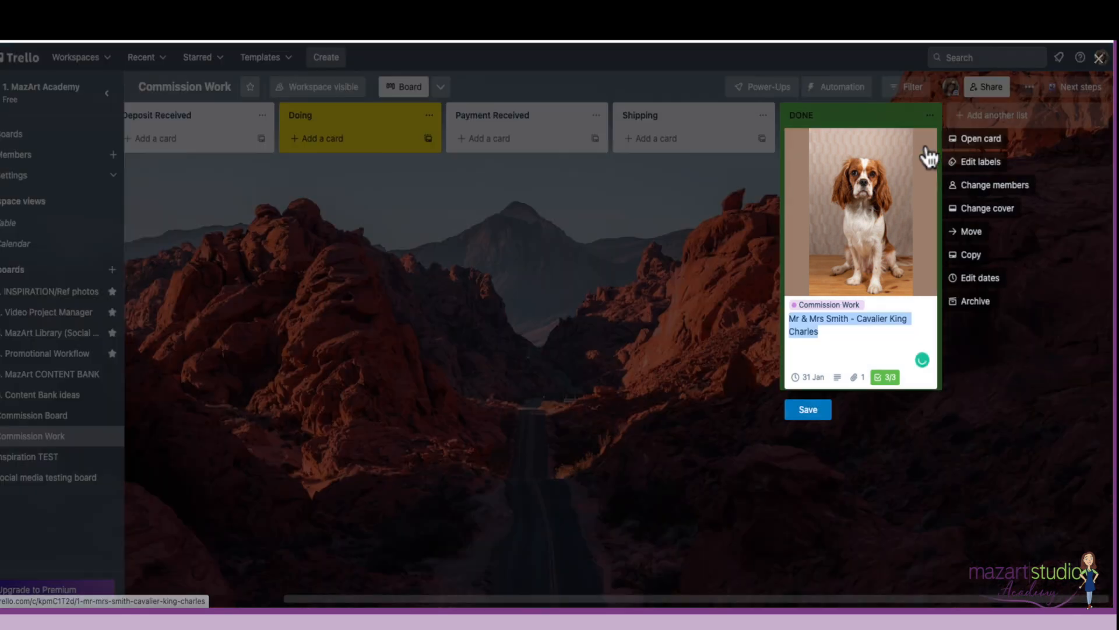
{"action": "left_click", "coordinate": [969, 233]}
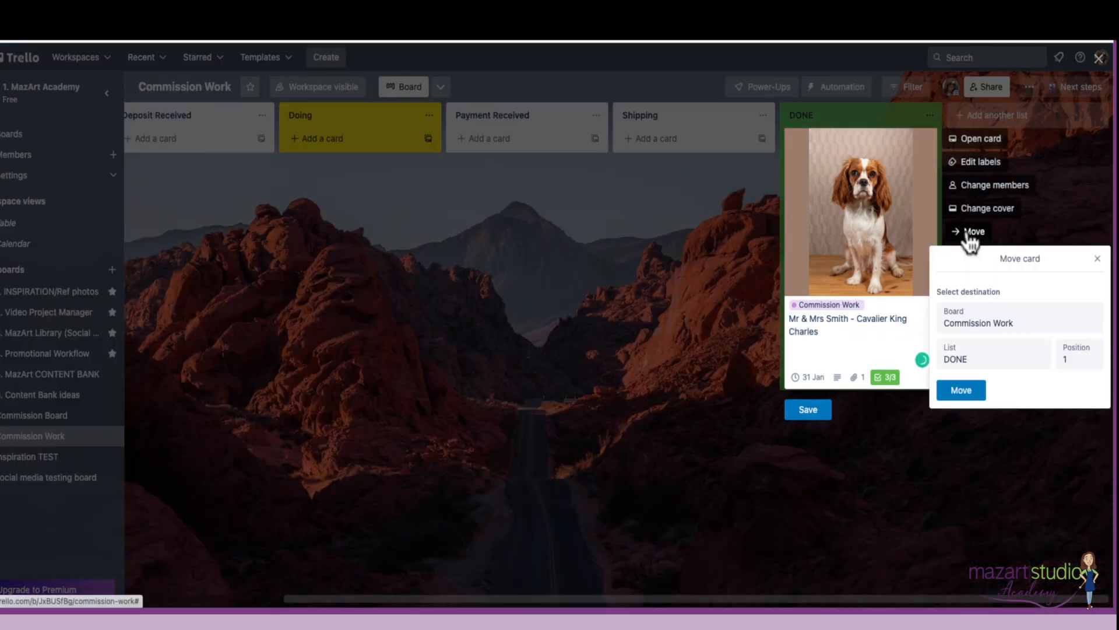
{"action": "left_click", "coordinate": [1014, 324]}
{"action": "left_click", "coordinate": [987, 350]}
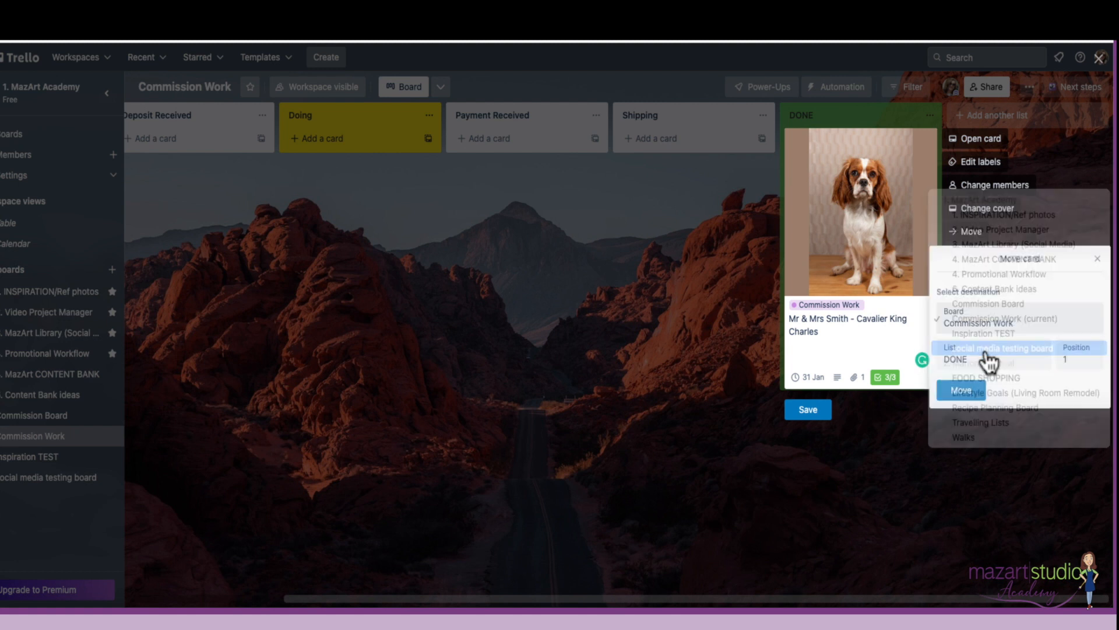
{"action": "left_click", "coordinate": [991, 352]}
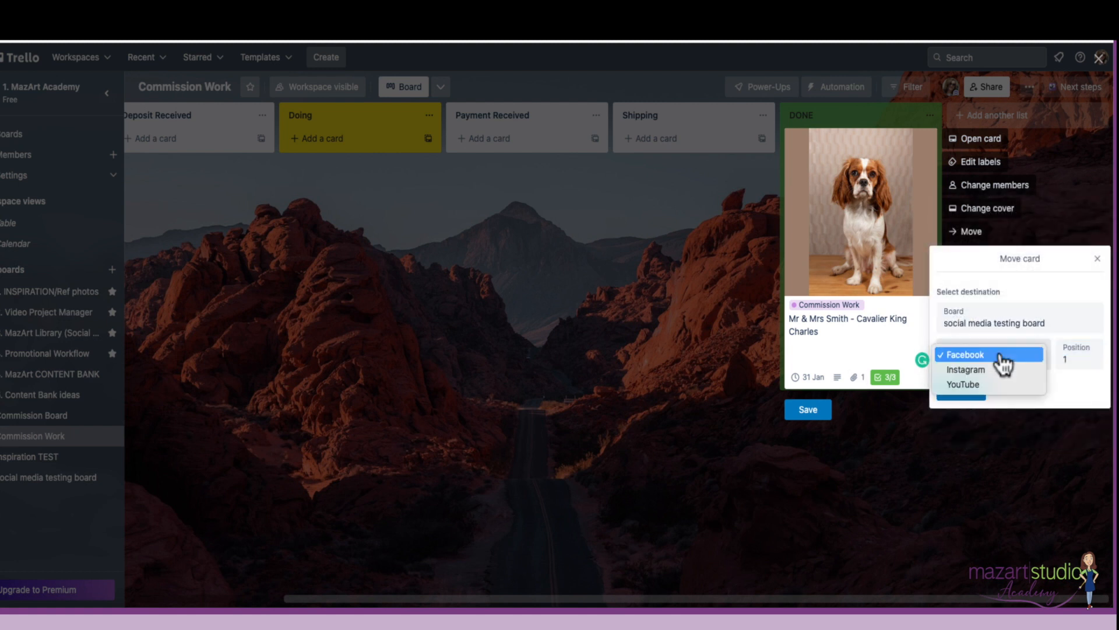
{"action": "left_click", "coordinate": [979, 355]}
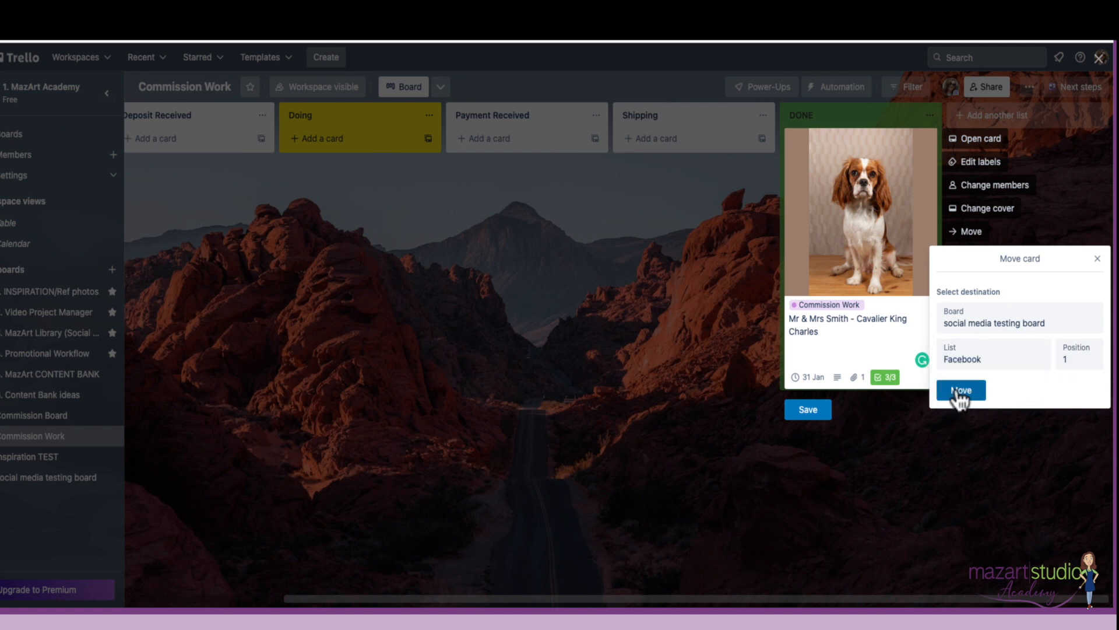
{"action": "left_click", "coordinate": [961, 390]}
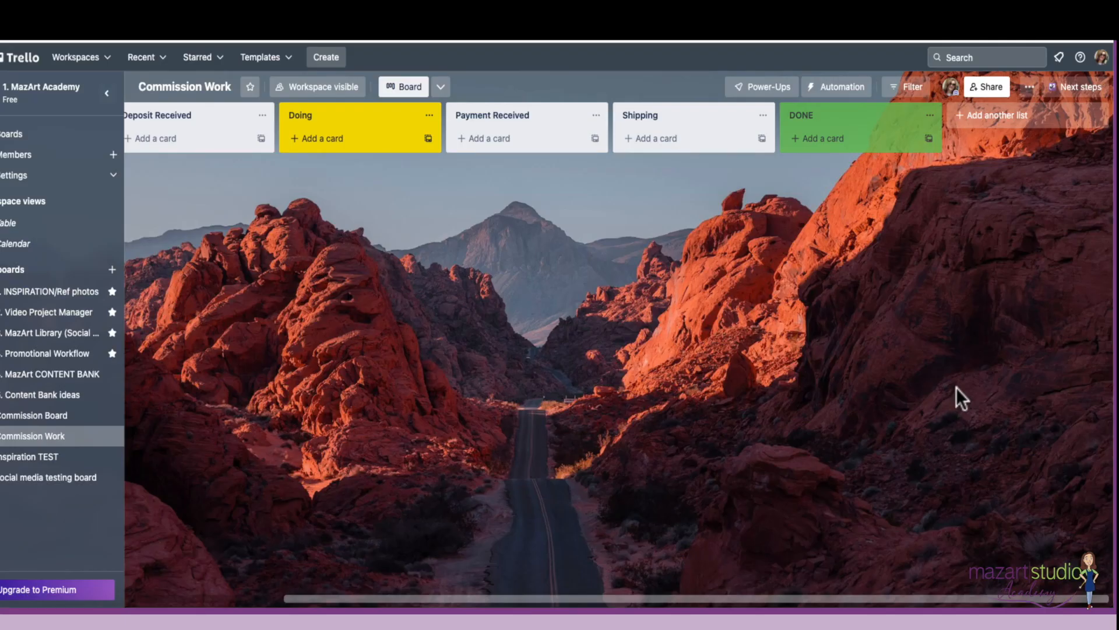
Open the social media testing board from the workspace's boards overview and check the Cavalier King Charles card in the Facebook list
{"action": "left_click", "coordinate": [7, 93]}
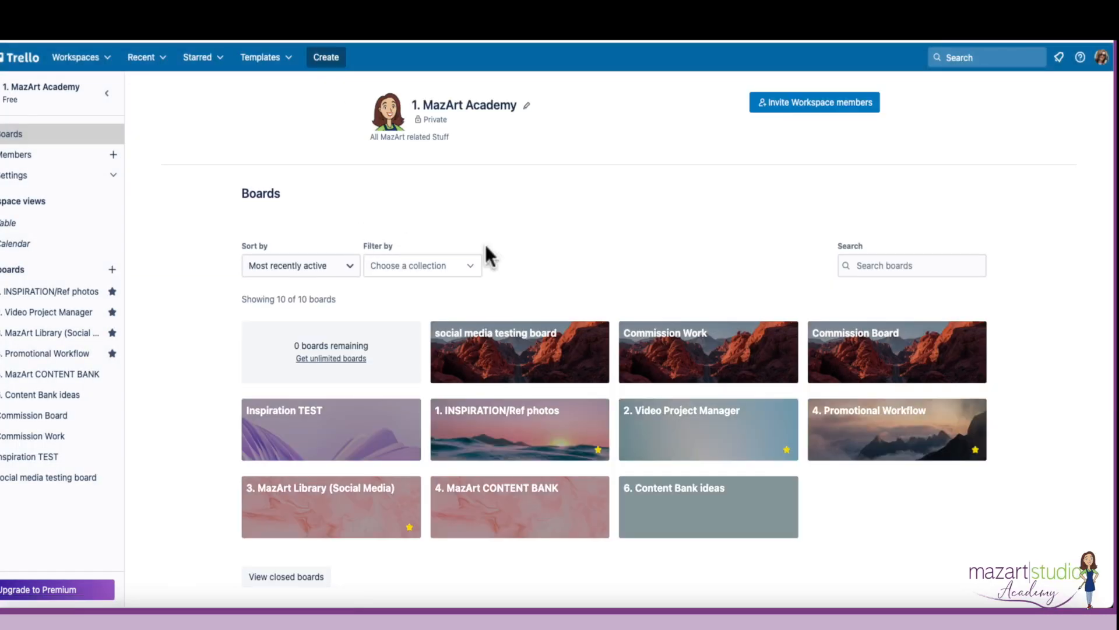
{"action": "left_click", "coordinate": [498, 350]}
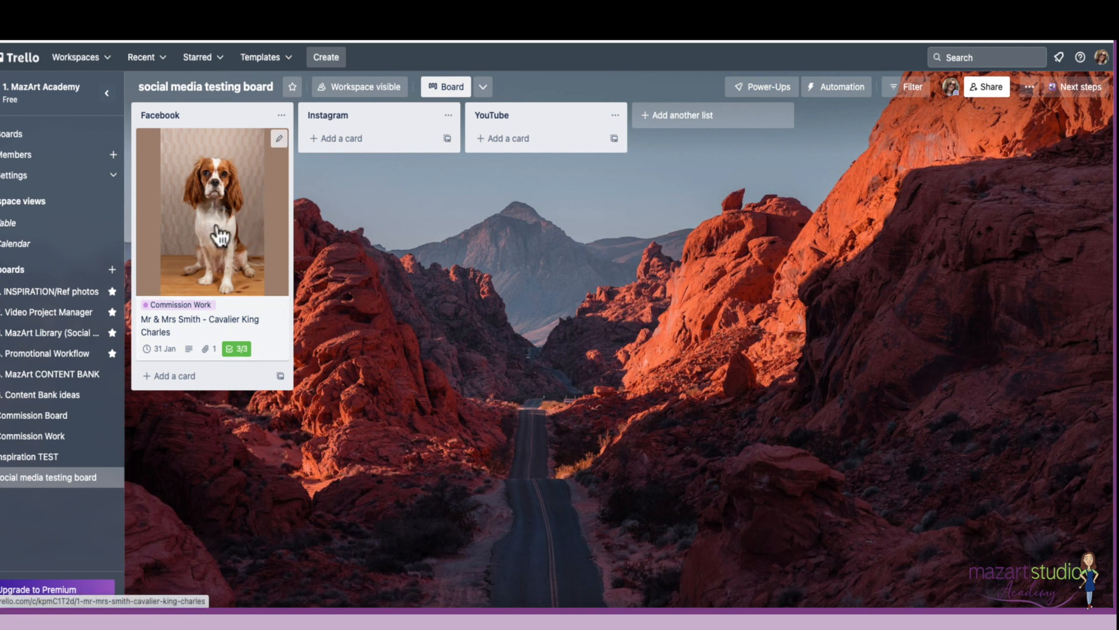
{"action": "left_click", "coordinate": [238, 167]}
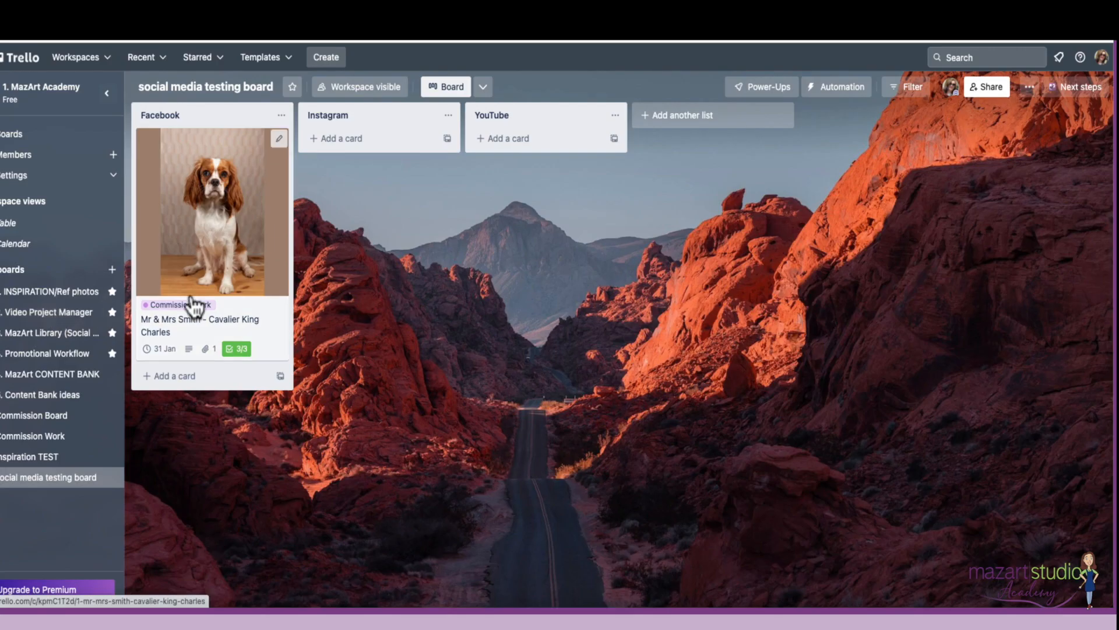
{"action": "left_click", "coordinate": [760, 90]}
Reopen the Cavalier King Charles card, check its attachment sources and description editor, and close it without changes
{"action": "left_click", "coordinate": [245, 270]}
{"action": "scroll", "coordinate": [767, 401], "scroll_direction": "down", "scroll_amount": 1}
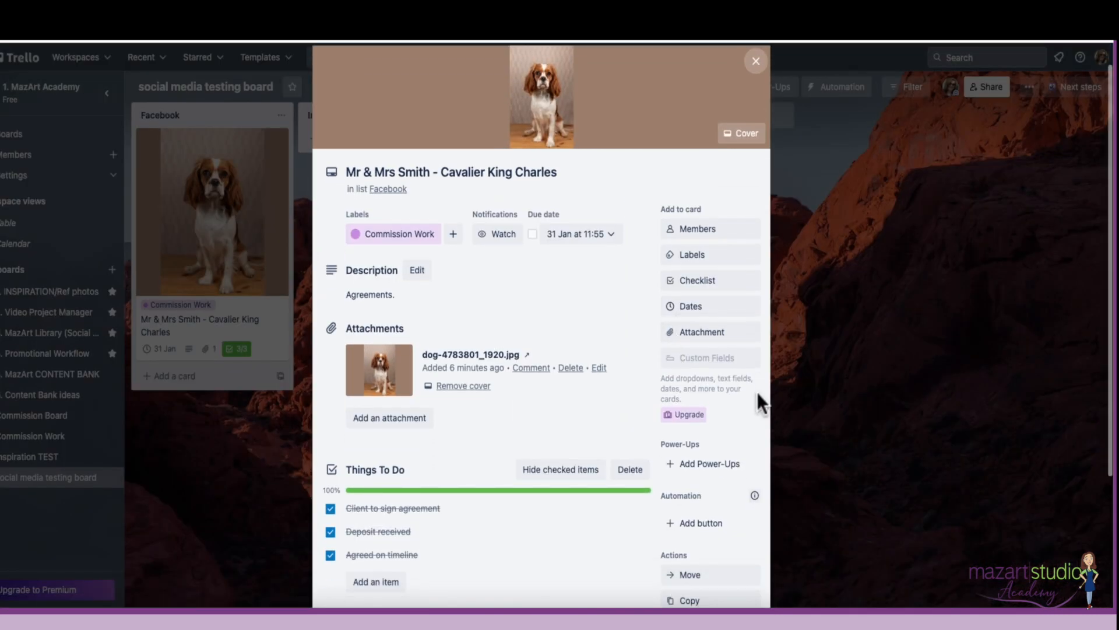
{"action": "left_click", "coordinate": [701, 331]}
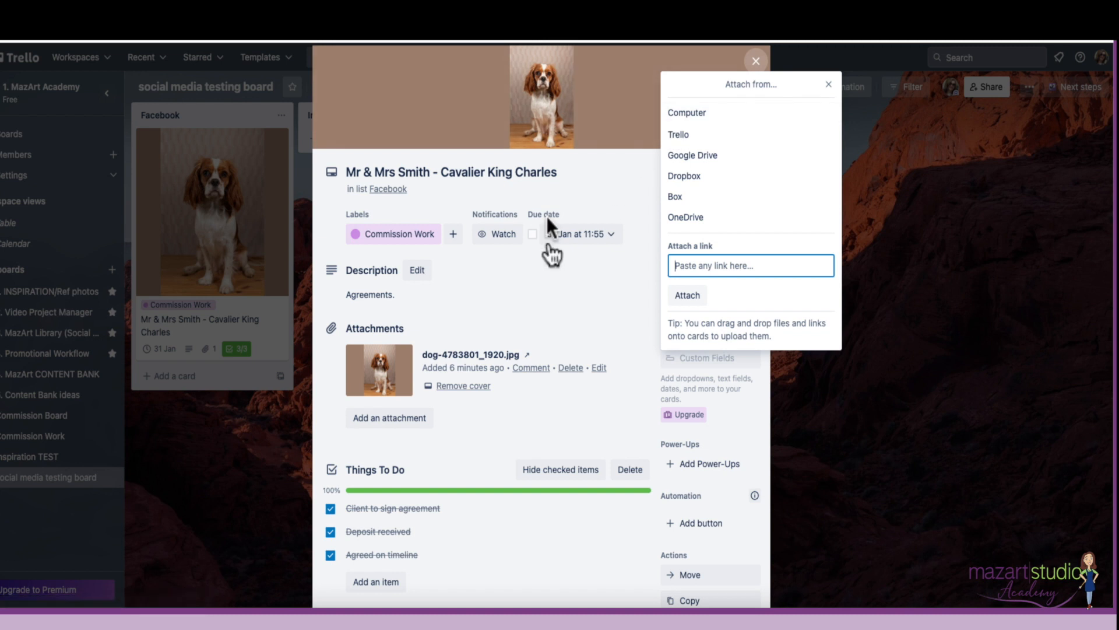
{"action": "left_click", "coordinate": [540, 303]}
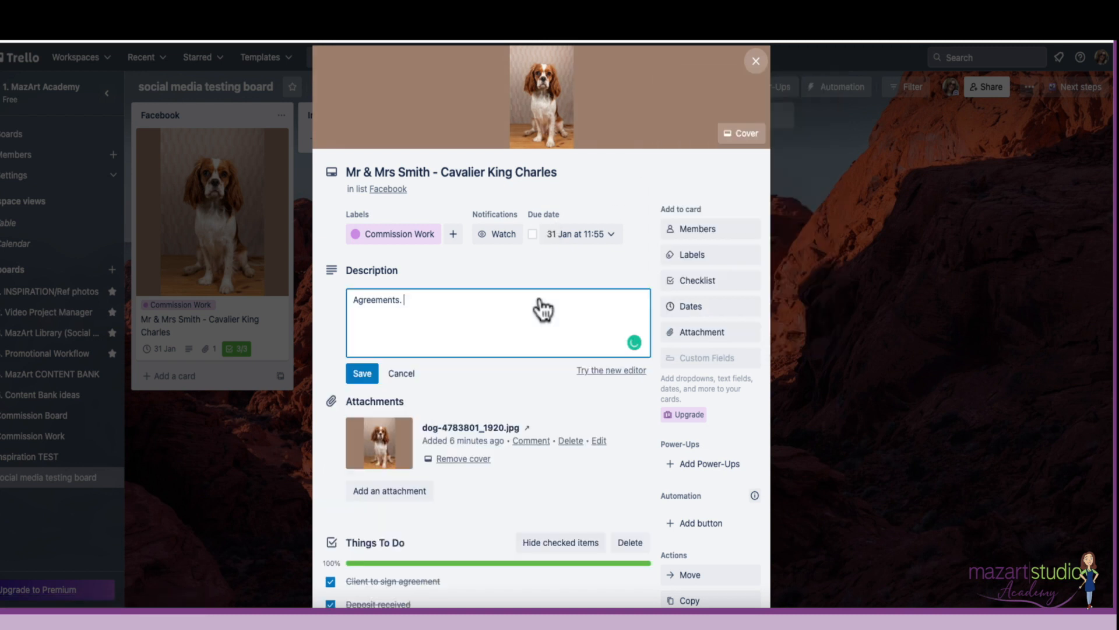
{"action": "left_click", "coordinate": [756, 62]}
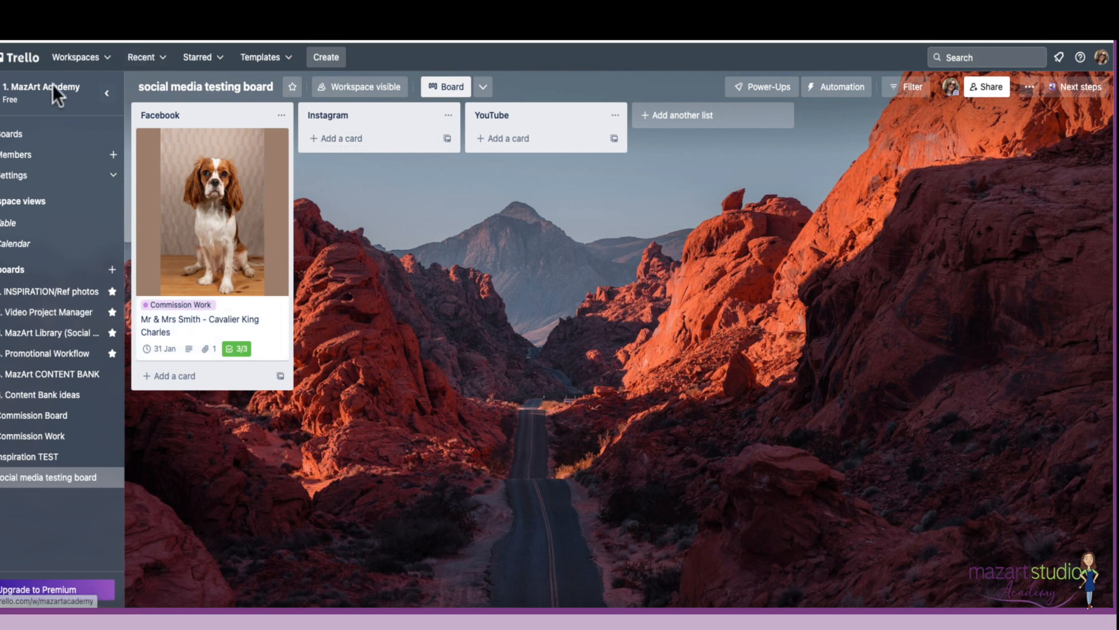
Return to the workspace's boards overview and open the 1. INSPIRATION/Ref photos board
{"action": "left_click", "coordinate": [47, 100]}
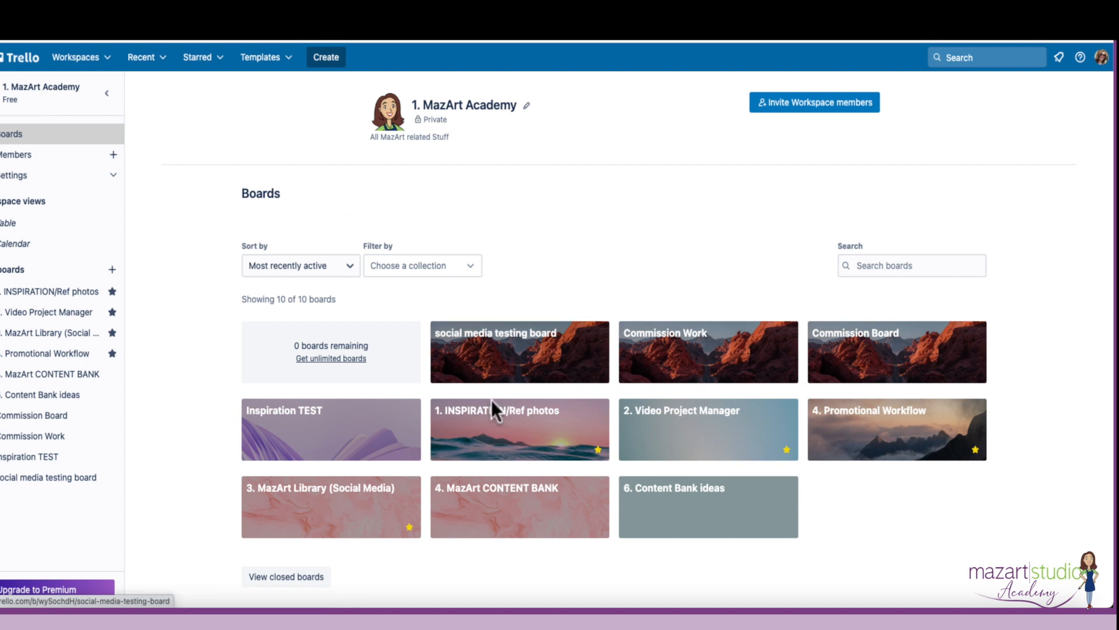
{"action": "scroll", "coordinate": [559, 305], "scroll_direction": "down", "scroll_amount": 1}
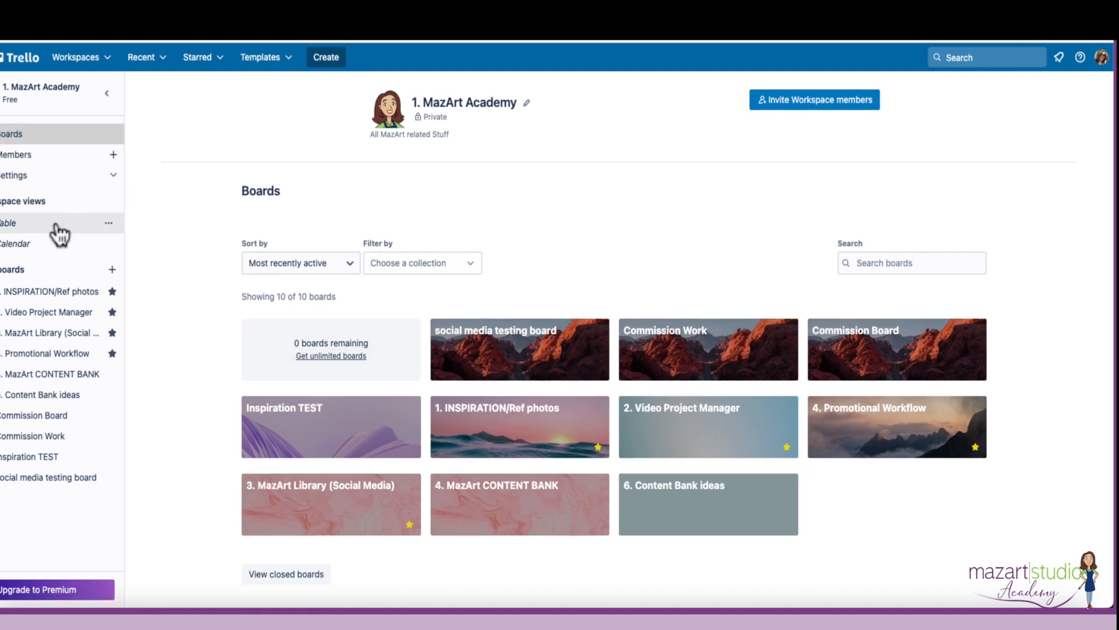
{"action": "left_click", "coordinate": [25, 292]}
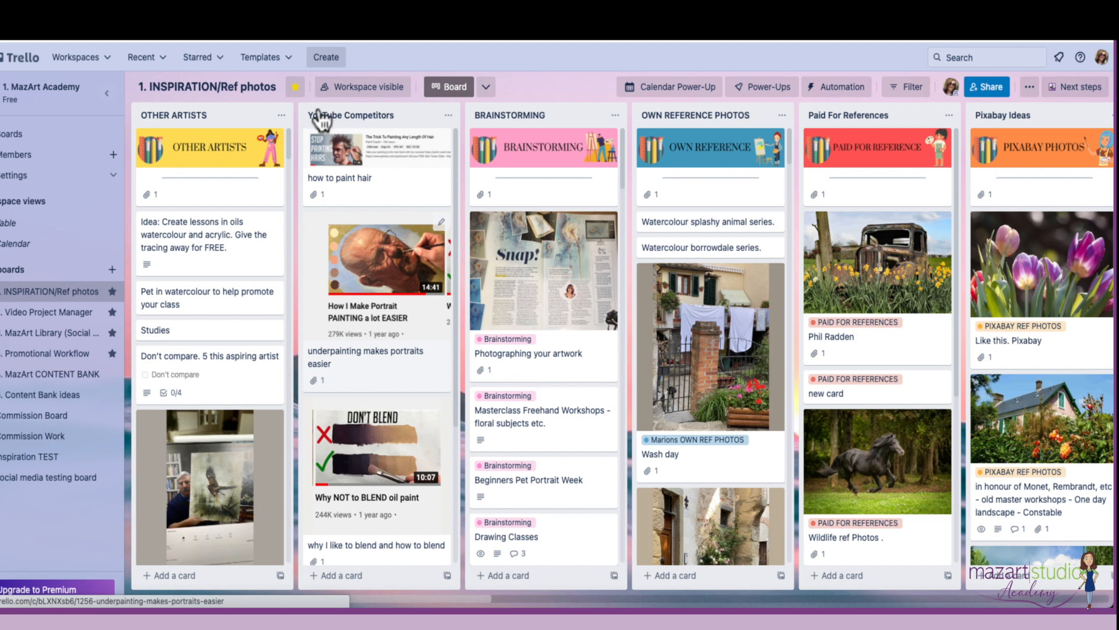
View the "underpainting makes portraits easier" card in the YouTube Competitors list and close it
{"action": "scroll", "coordinate": [373, 258], "scroll_direction": "down", "scroll_amount": 1}
{"action": "left_click", "coordinate": [369, 257]}
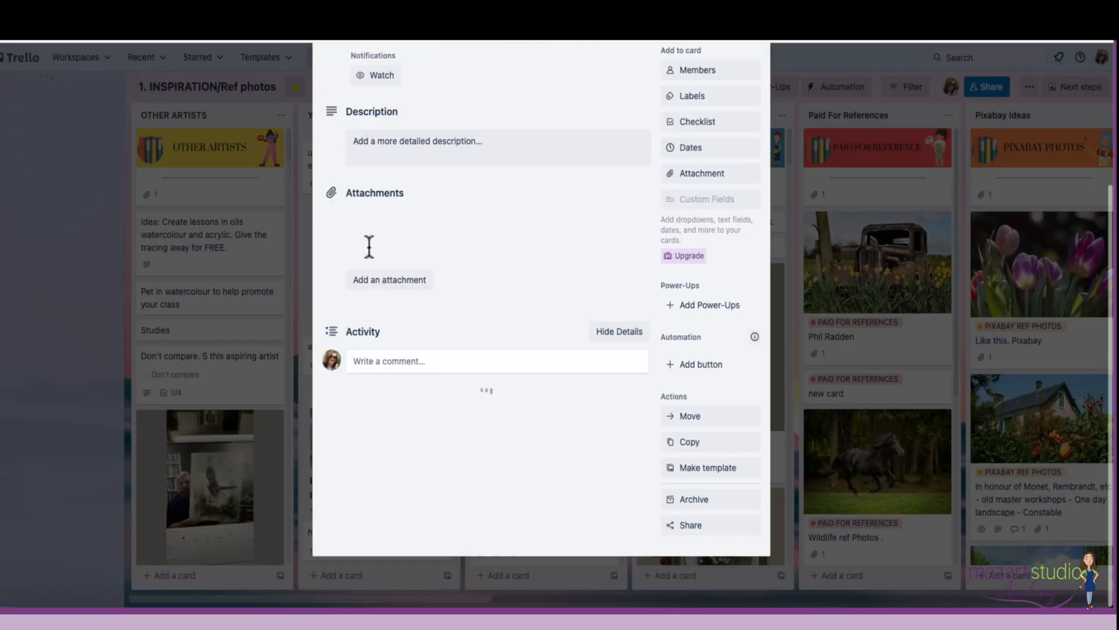
{"action": "scroll", "coordinate": [375, 242], "scroll_direction": "up", "scroll_amount": 3}
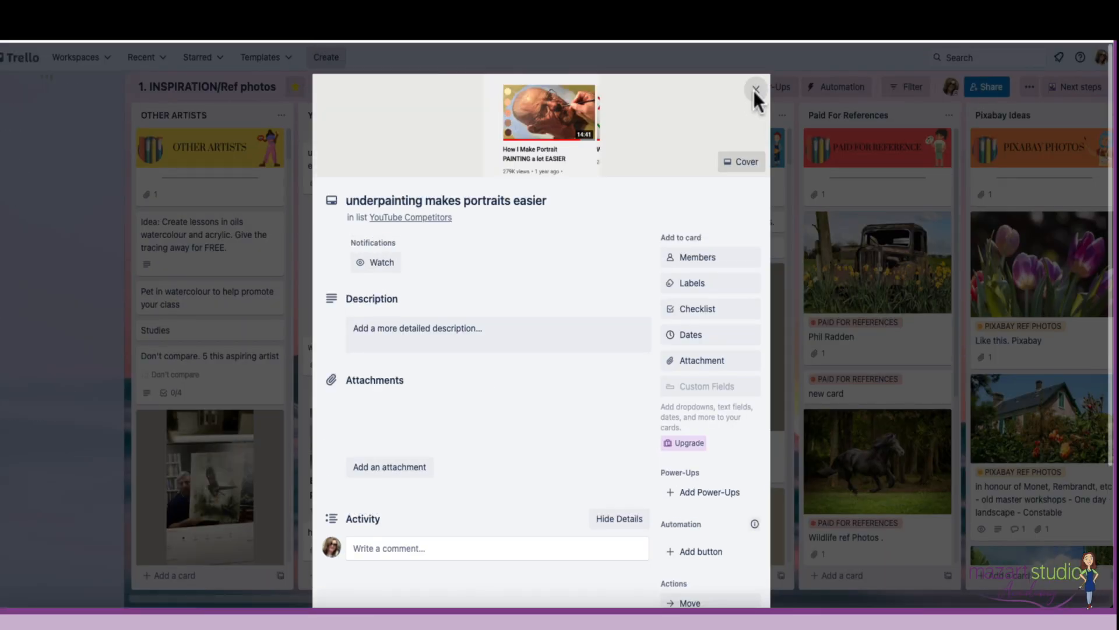
{"action": "left_click", "coordinate": [756, 91]}
{"action": "left_click", "coordinate": [756, 91]}
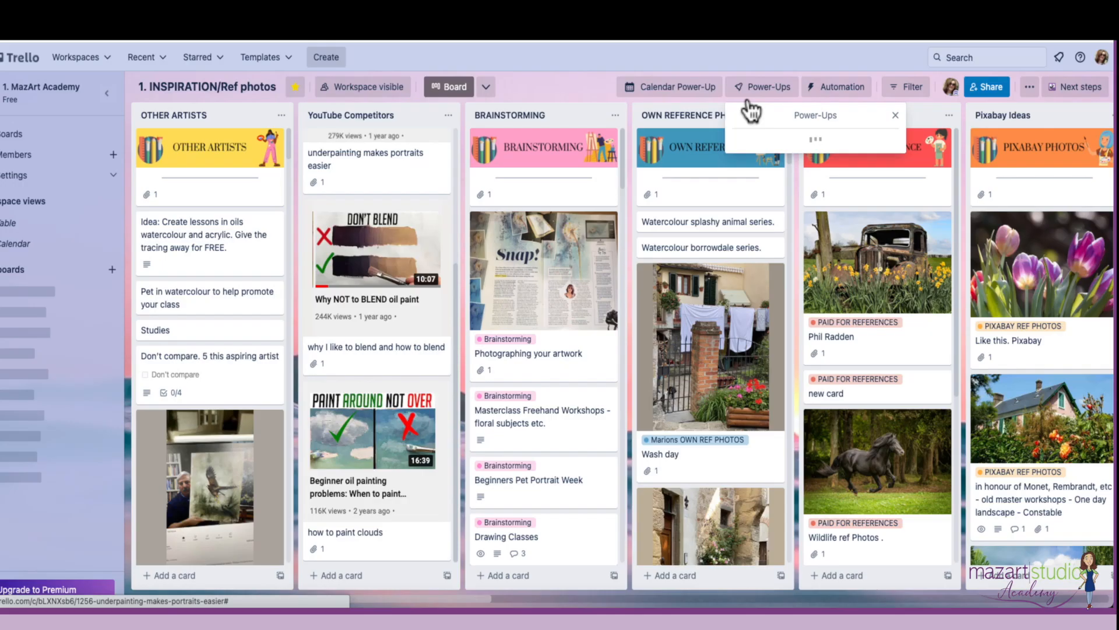
Examine the saved ideas and screenshots in the OTHER ARTISTS list and look across the neighbouring lists
{"action": "scroll", "coordinate": [215, 224], "scroll_direction": "down", "scroll_amount": 1}
{"action": "scroll", "coordinate": [216, 225], "scroll_direction": "down", "scroll_amount": 10}
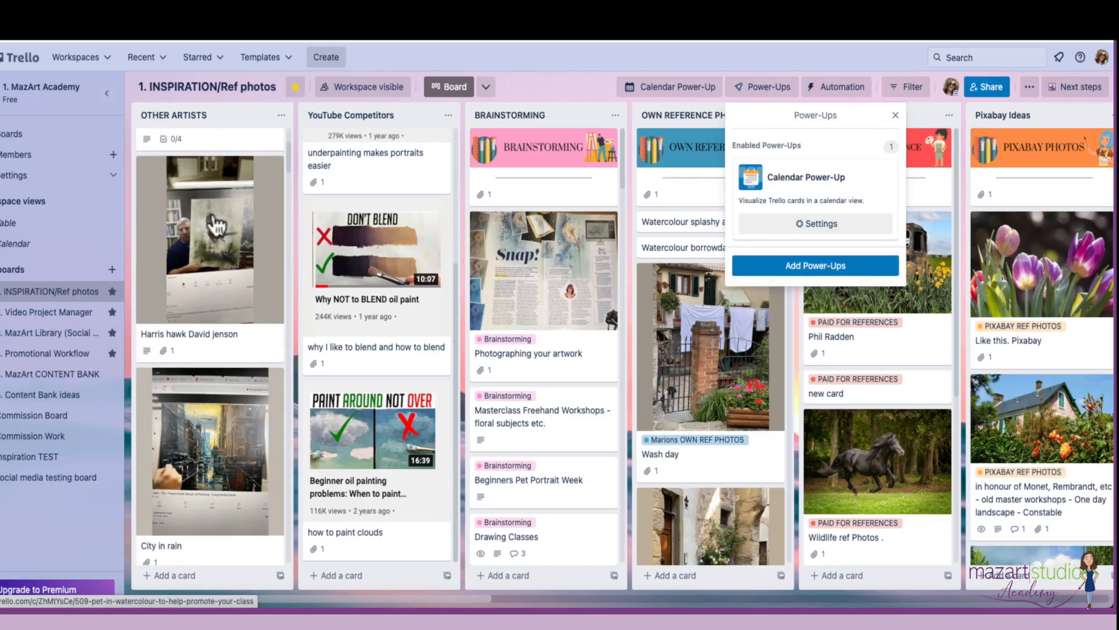
{"action": "scroll", "coordinate": [217, 226], "scroll_direction": "down", "scroll_amount": 10}
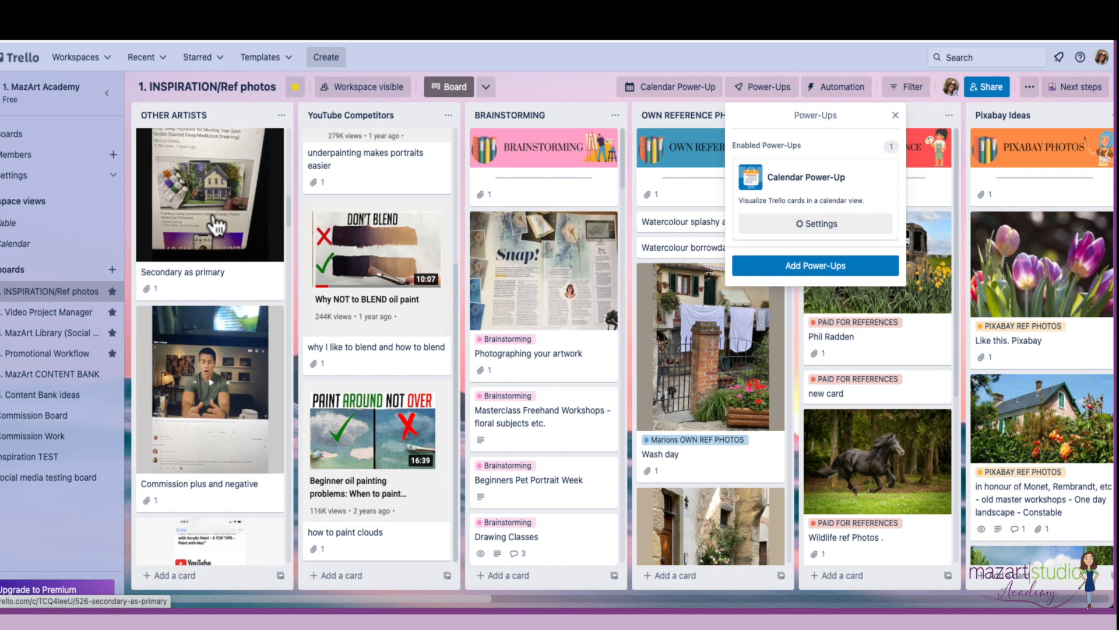
{"action": "scroll", "coordinate": [217, 225], "scroll_direction": "down", "scroll_amount": 6}
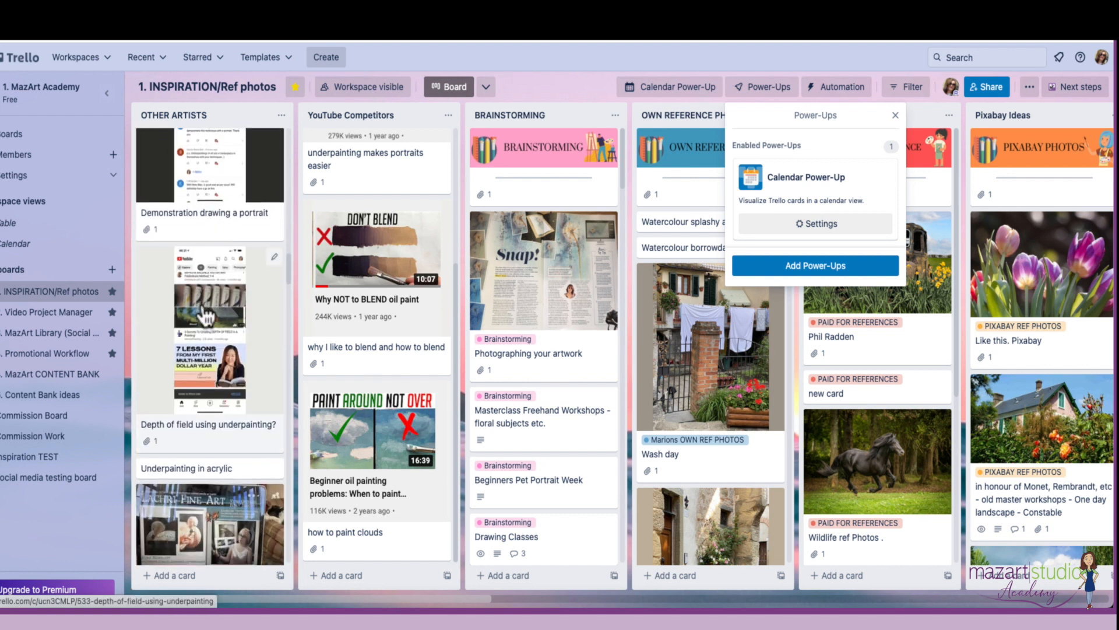
{"action": "scroll", "coordinate": [205, 317], "scroll_direction": "down", "scroll_amount": 5}
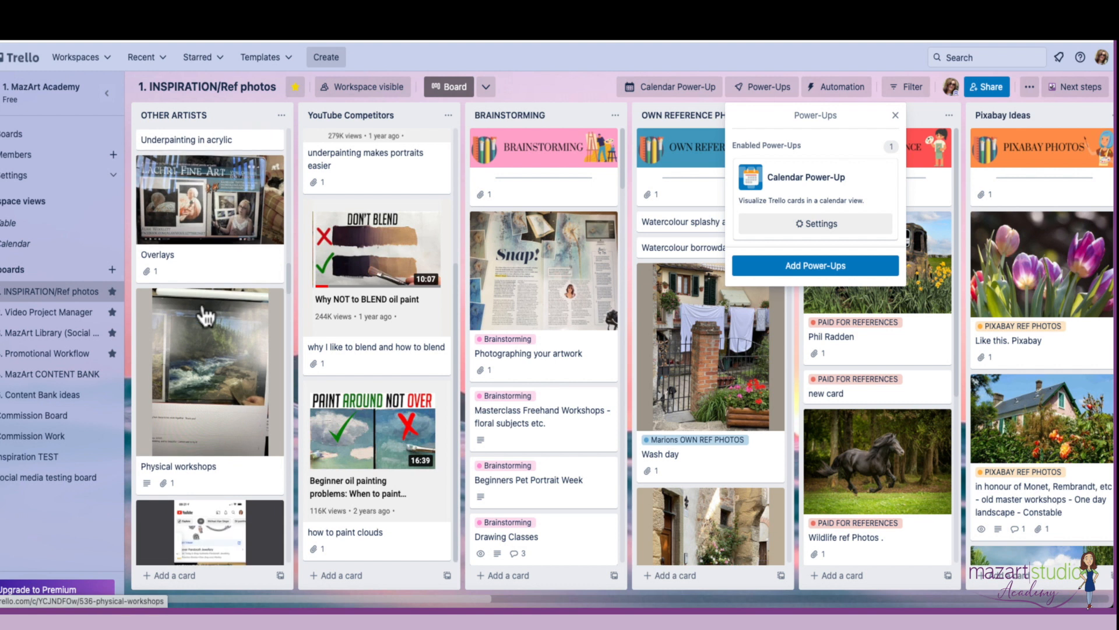
{"action": "scroll", "coordinate": [205, 318], "scroll_direction": "down", "scroll_amount": 6}
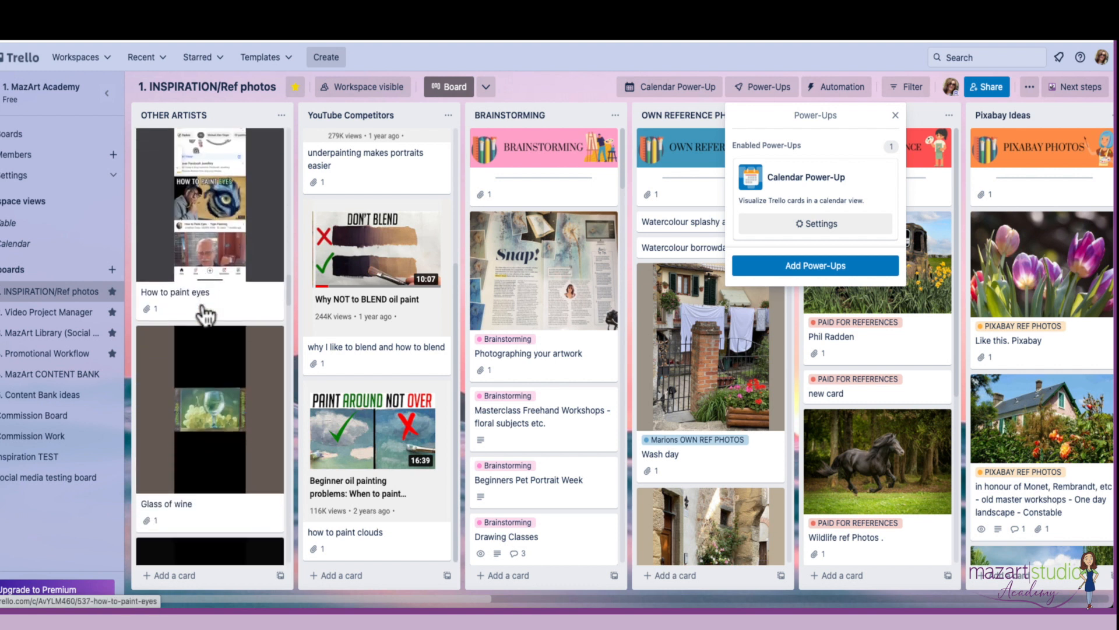
{"action": "scroll", "coordinate": [205, 317], "scroll_direction": "down", "scroll_amount": 6}
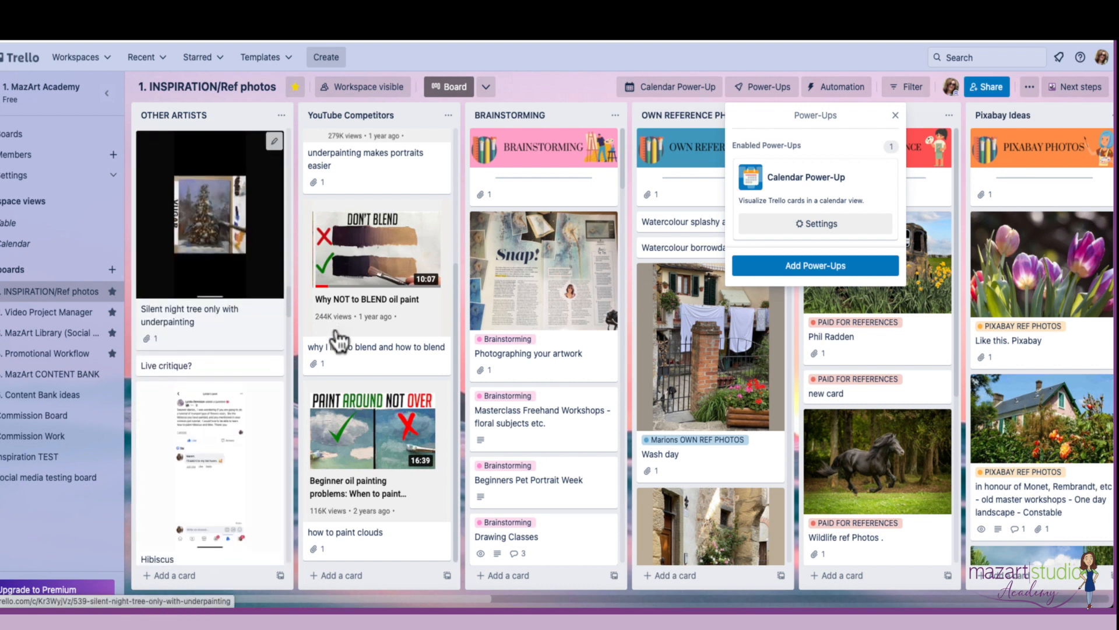
{"action": "scroll", "coordinate": [334, 344], "scroll_direction": "right", "scroll_amount": 8}
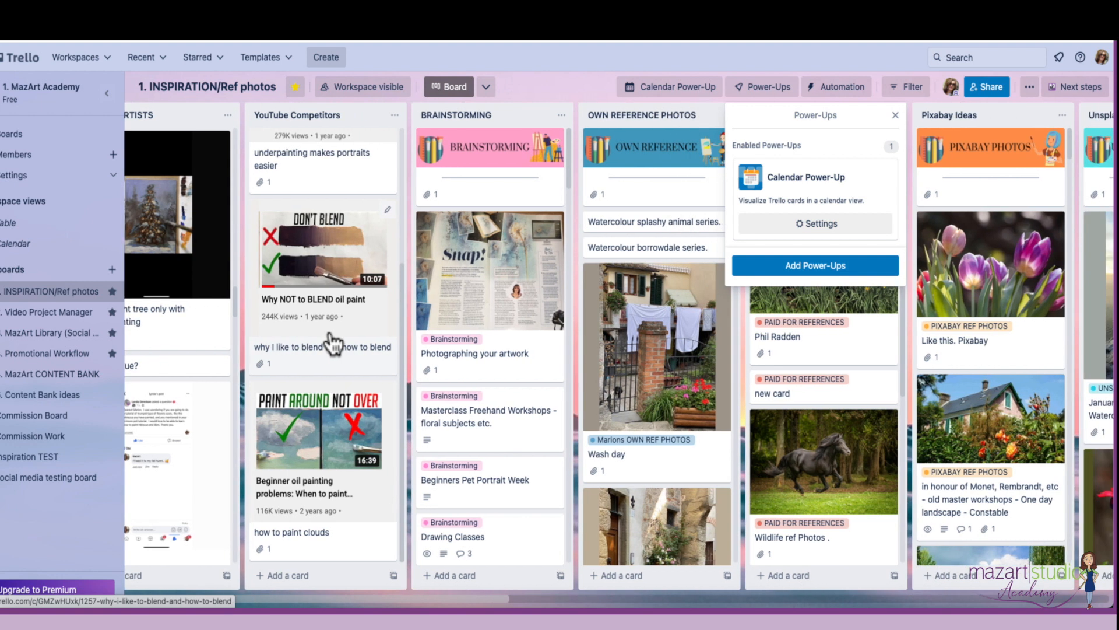
{"action": "scroll", "coordinate": [333, 344], "scroll_direction": "left", "scroll_amount": 6}
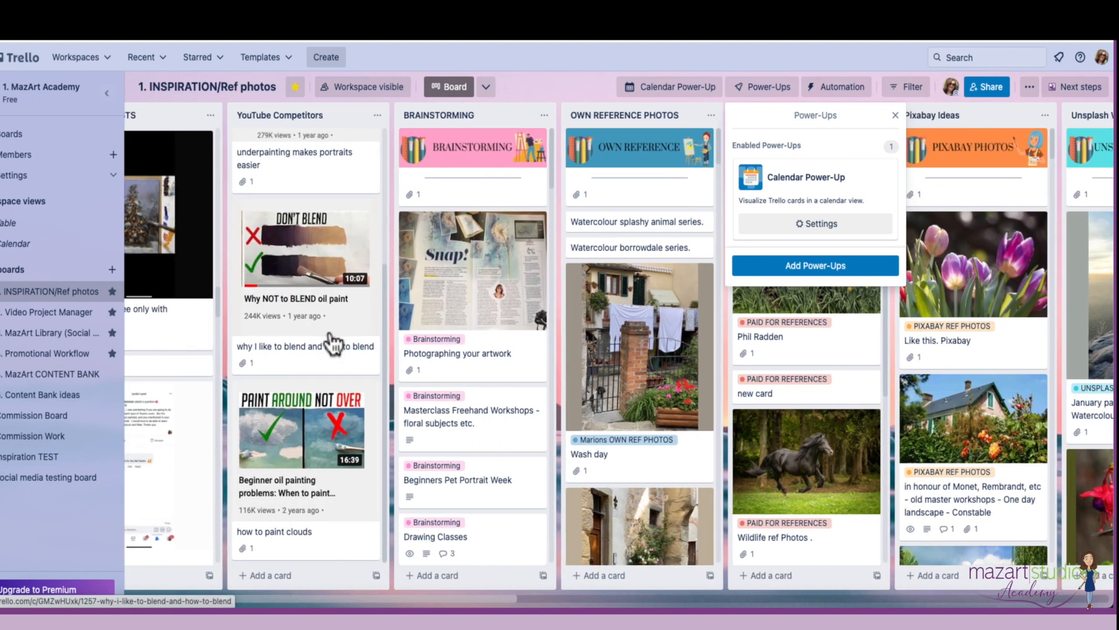
{"action": "scroll", "coordinate": [173, 273], "scroll_direction": "left", "scroll_amount": 5}
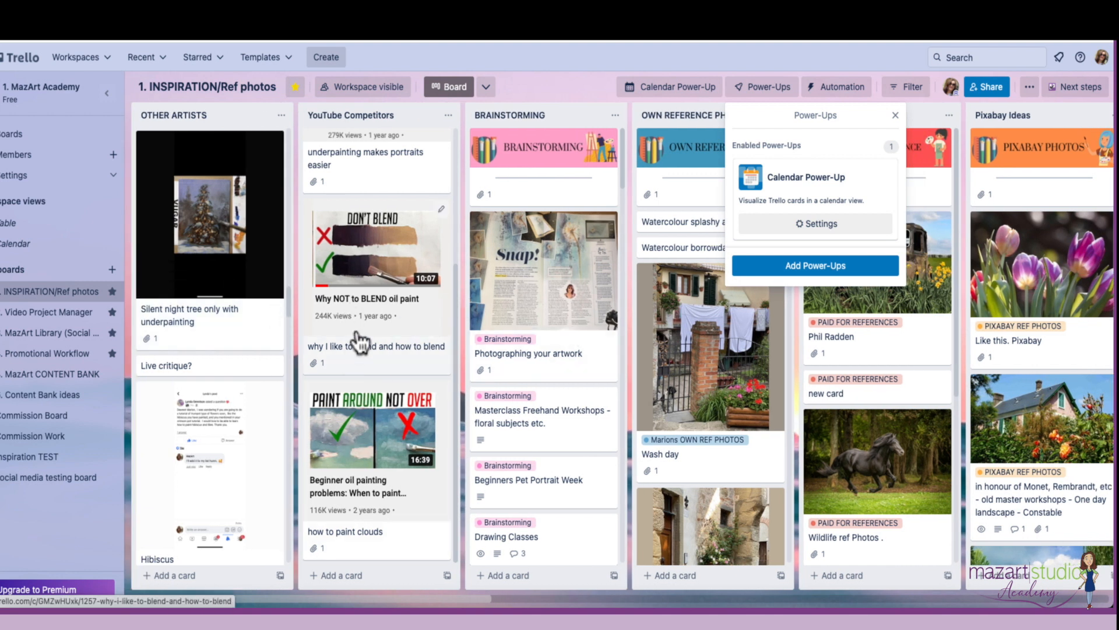
Dismiss the Power-Ups pop-up and look through the labelled photo cards in the OWN REFERENCE PHOTOS list
{"action": "scroll", "coordinate": [690, 449], "scroll_direction": "down", "scroll_amount": 2}
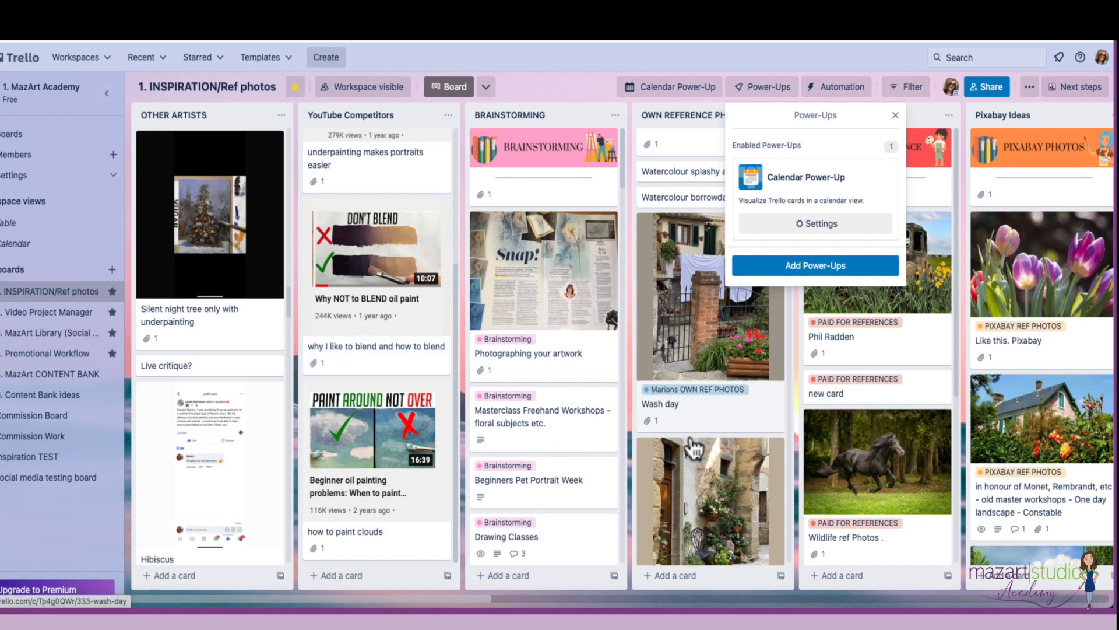
{"action": "left_click", "coordinate": [895, 116]}
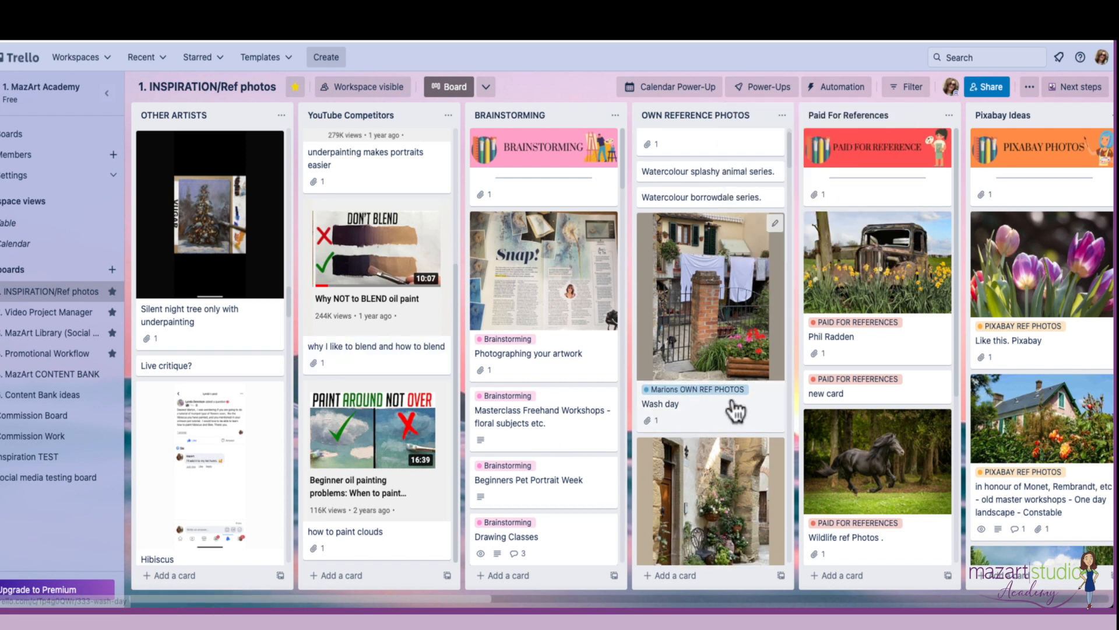
{"action": "scroll", "coordinate": [733, 411], "scroll_direction": "down", "scroll_amount": 5}
{"action": "scroll", "coordinate": [736, 412], "scroll_direction": "up", "scroll_amount": 3}
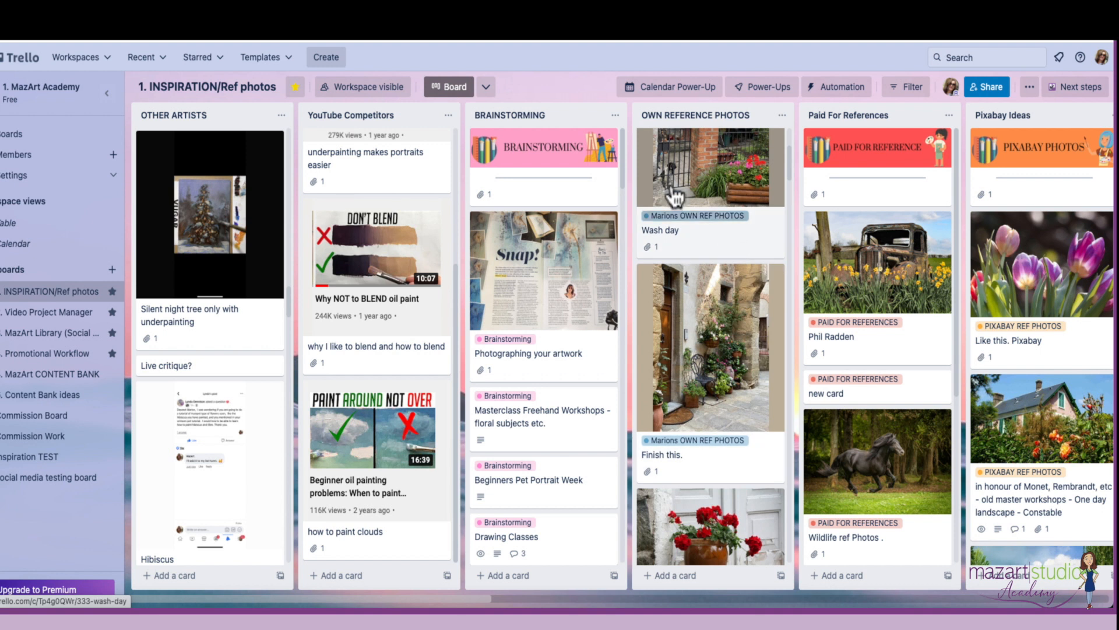
{"action": "scroll", "coordinate": [722, 291], "scroll_direction": "up", "scroll_amount": 1}
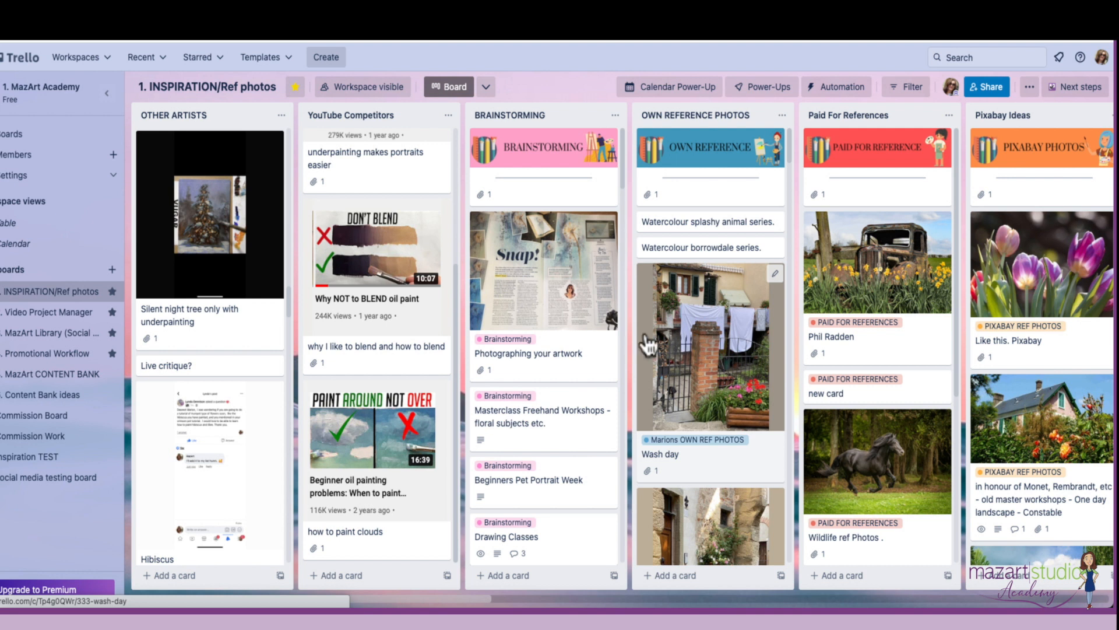
Open the Wash day card, review its label, attachment and activity photo, and close the card
{"action": "left_click", "coordinate": [671, 440]}
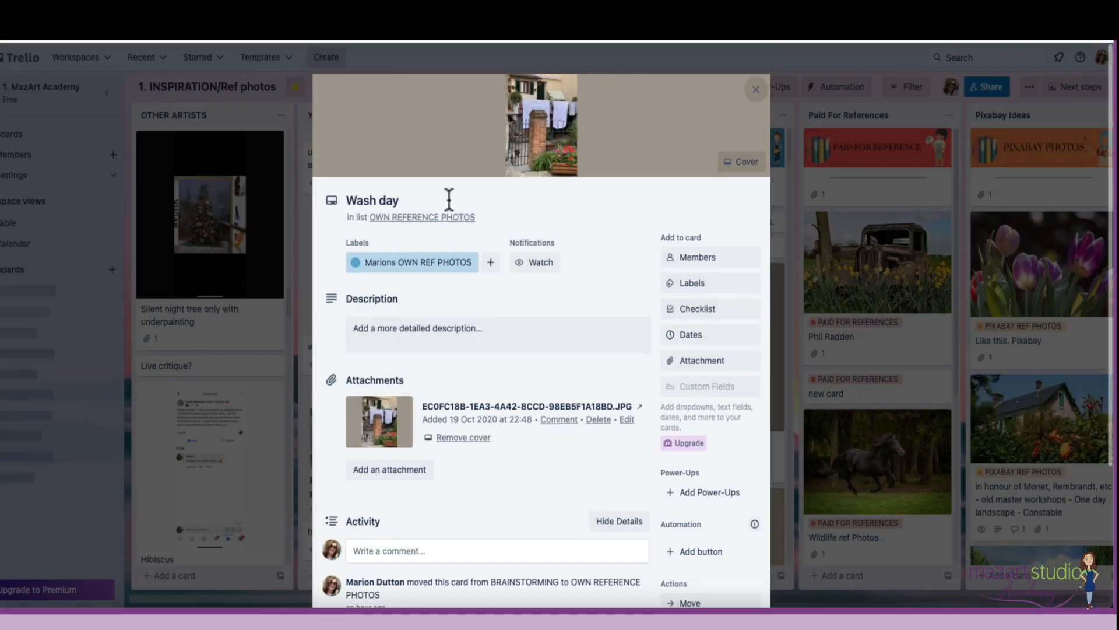
{"action": "scroll", "coordinate": [514, 378], "scroll_direction": "down", "scroll_amount": 1}
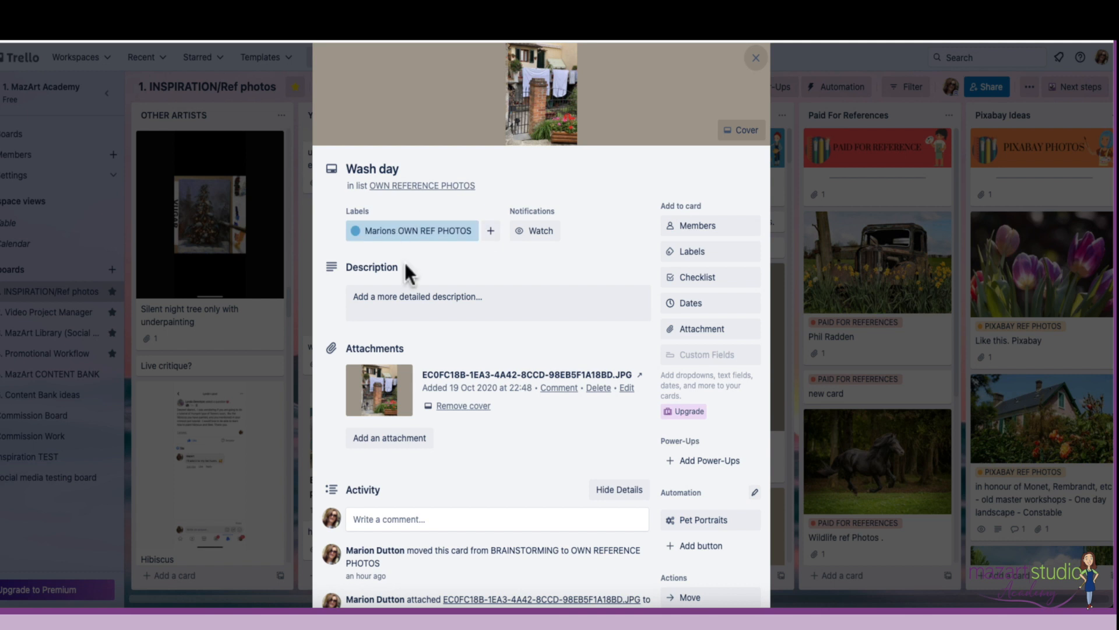
{"action": "scroll", "coordinate": [484, 271], "scroll_direction": "down", "scroll_amount": 6}
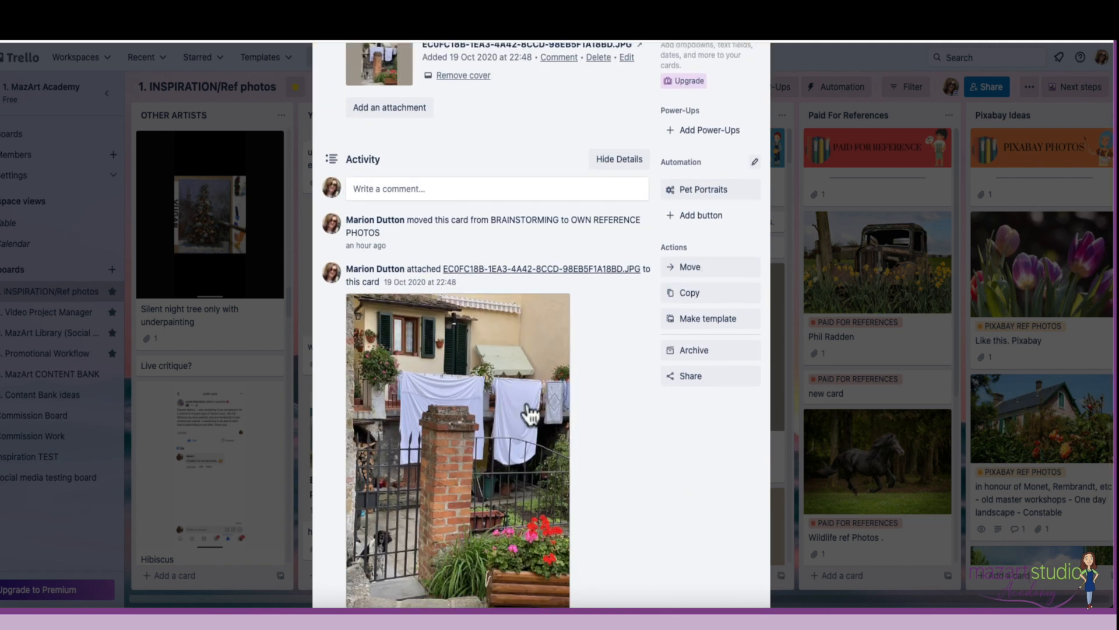
{"action": "scroll", "coordinate": [524, 414], "scroll_direction": "up", "scroll_amount": 6}
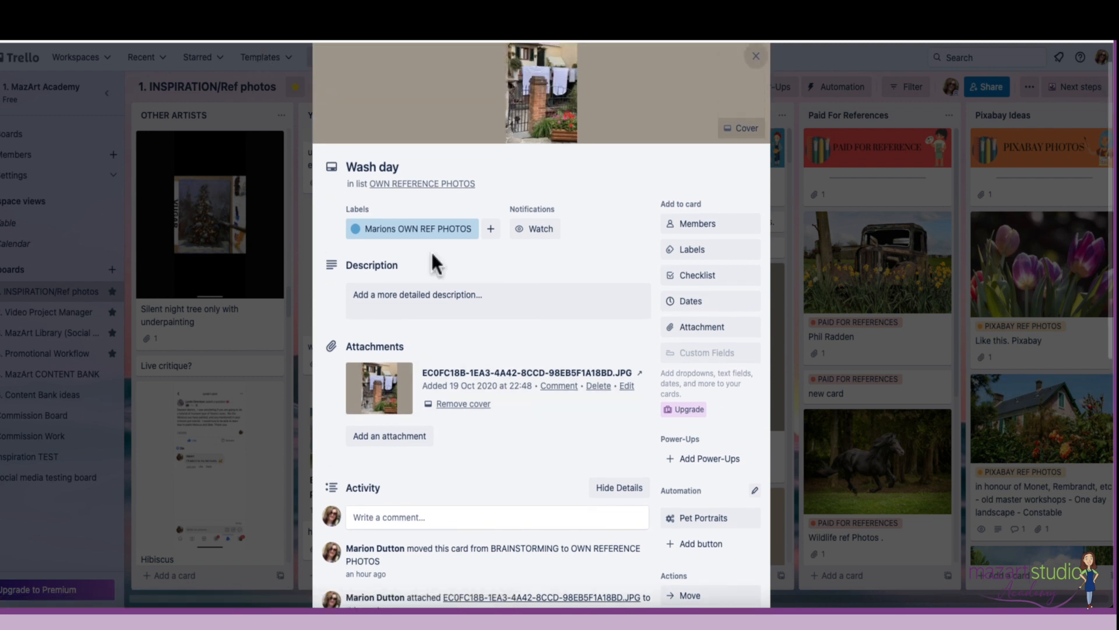
{"action": "scroll", "coordinate": [435, 163], "scroll_direction": "up", "scroll_amount": 1}
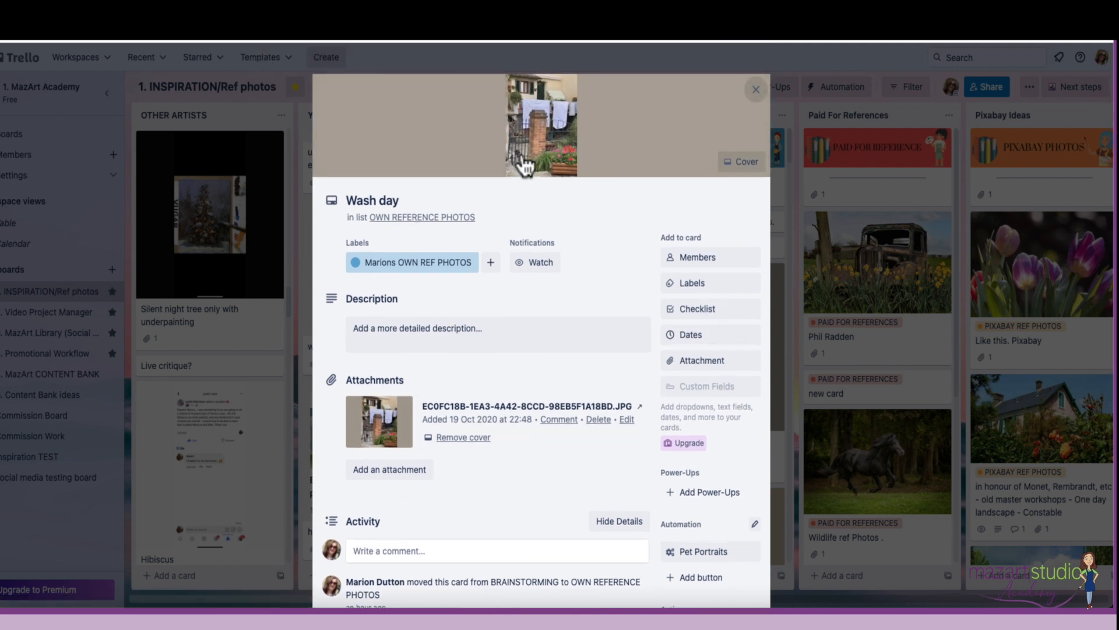
{"action": "left_click", "coordinate": [755, 92]}
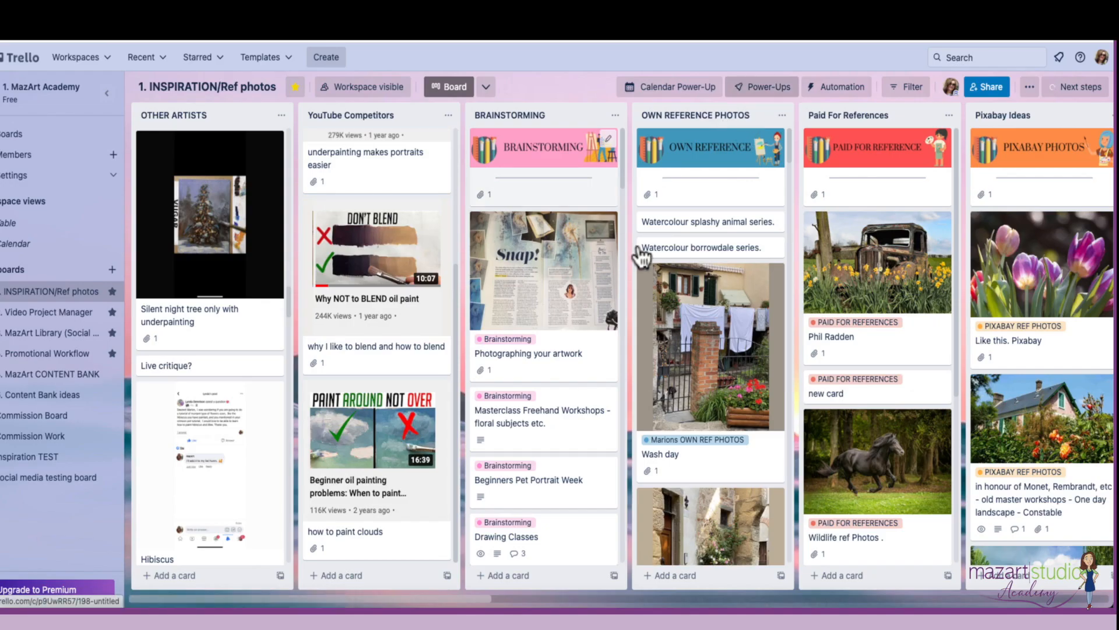
Look through the article and workshop idea cards in the BRAINSTORMING list
{"action": "scroll", "coordinate": [539, 373], "scroll_direction": "down", "scroll_amount": 6}
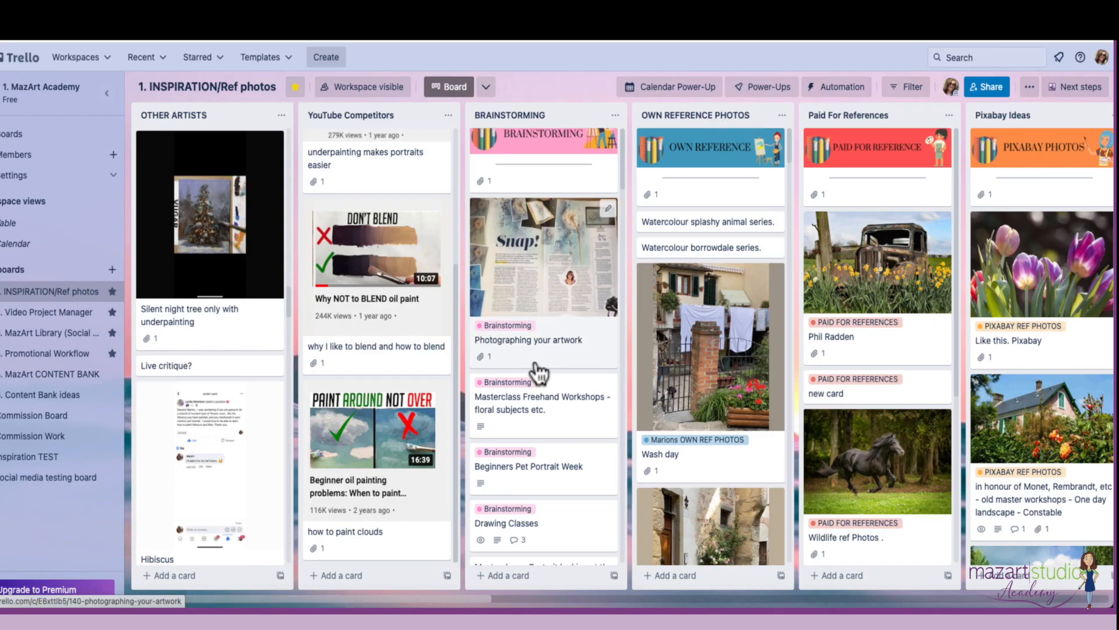
{"action": "scroll", "coordinate": [495, 318], "scroll_direction": "down", "scroll_amount": 5}
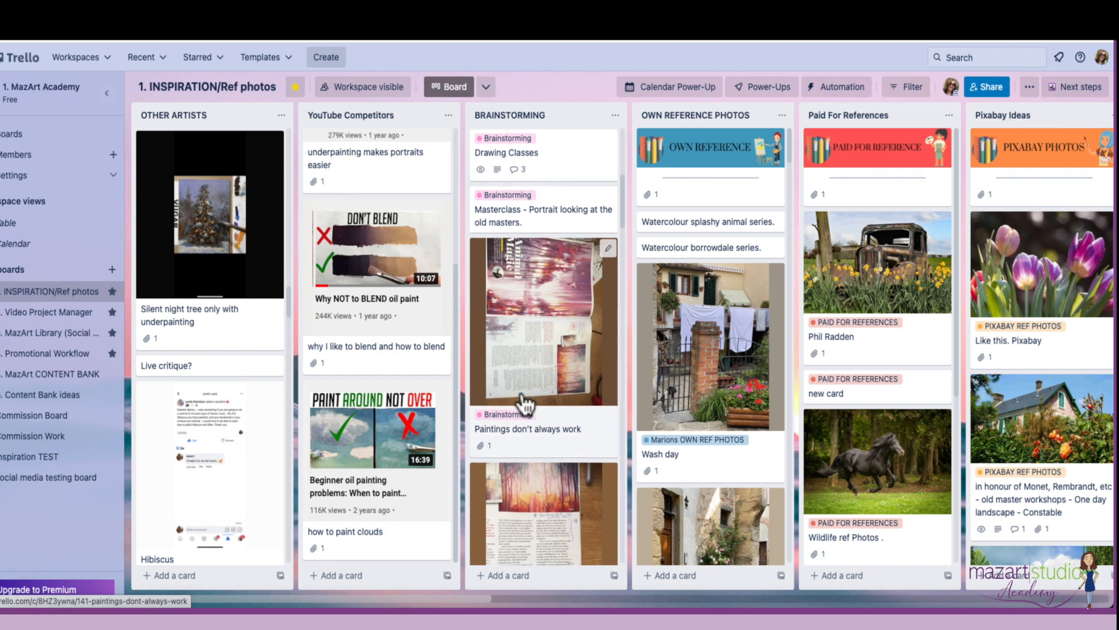
{"action": "scroll", "coordinate": [525, 403], "scroll_direction": "down", "scroll_amount": 2}
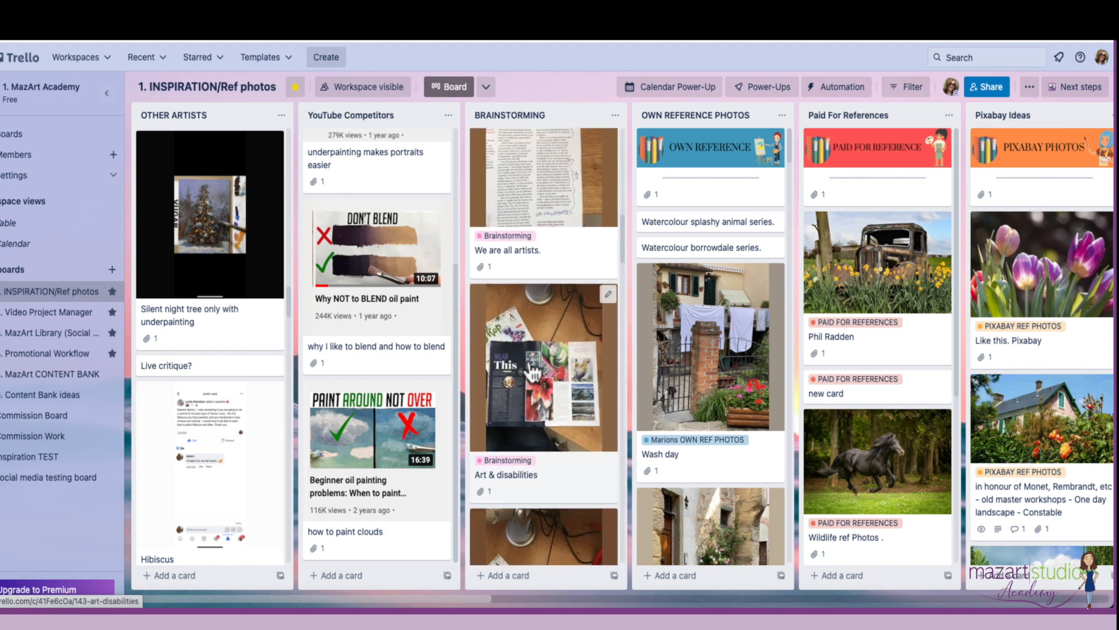
Examine the magazine clipping cards in the BRAINSTORMING list from Art & disabilities through to Healing art
{"action": "scroll", "coordinate": [551, 380], "scroll_direction": "down", "scroll_amount": 8}
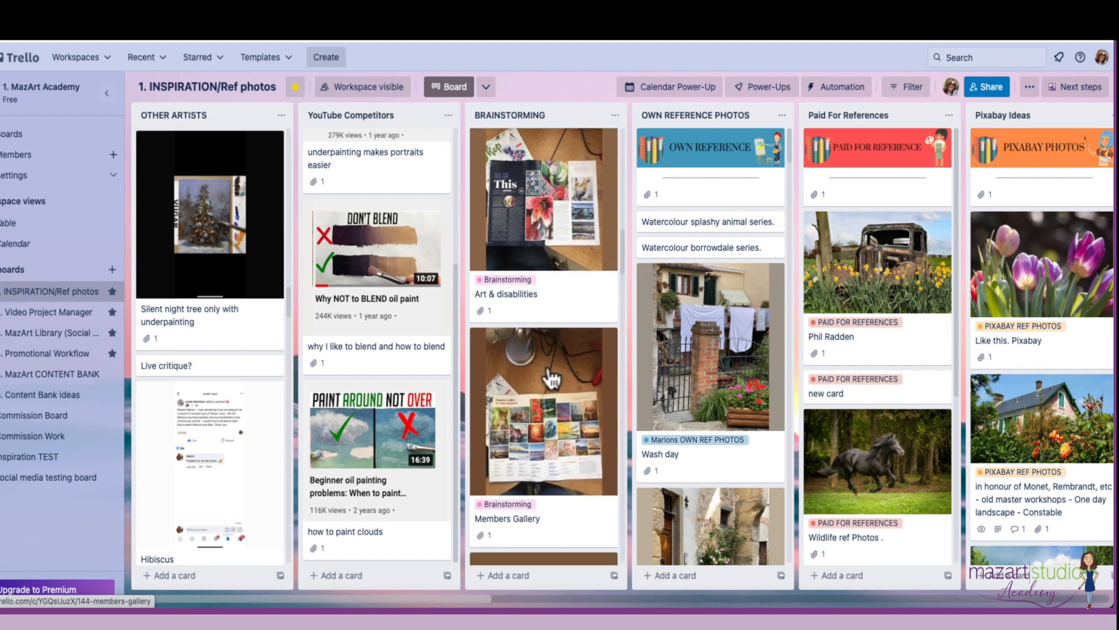
{"action": "scroll", "coordinate": [550, 380], "scroll_direction": "down", "scroll_amount": 4}
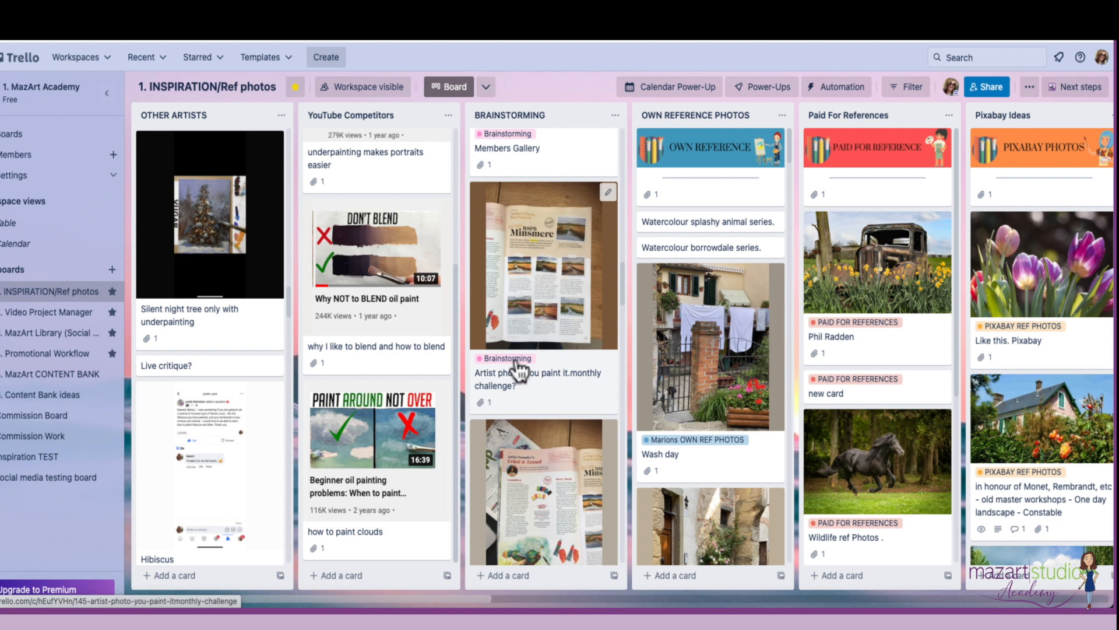
{"action": "scroll", "coordinate": [519, 372], "scroll_direction": "up", "scroll_amount": 4}
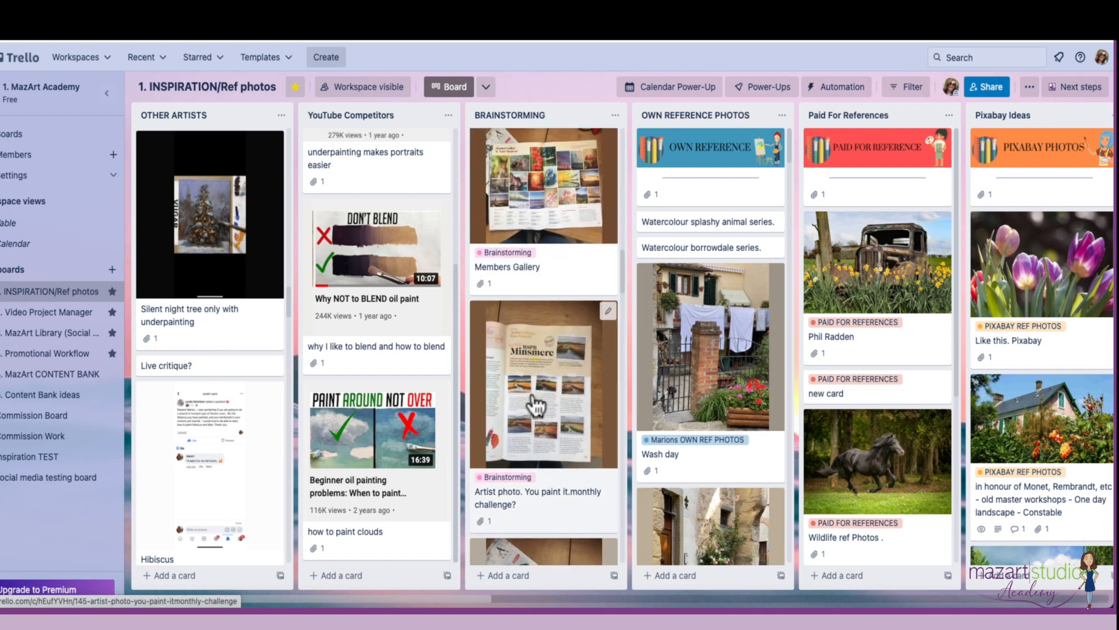
{"action": "scroll", "coordinate": [535, 404], "scroll_direction": "down", "scroll_amount": 3}
{"action": "scroll", "coordinate": [568, 410], "scroll_direction": "down", "scroll_amount": 10}
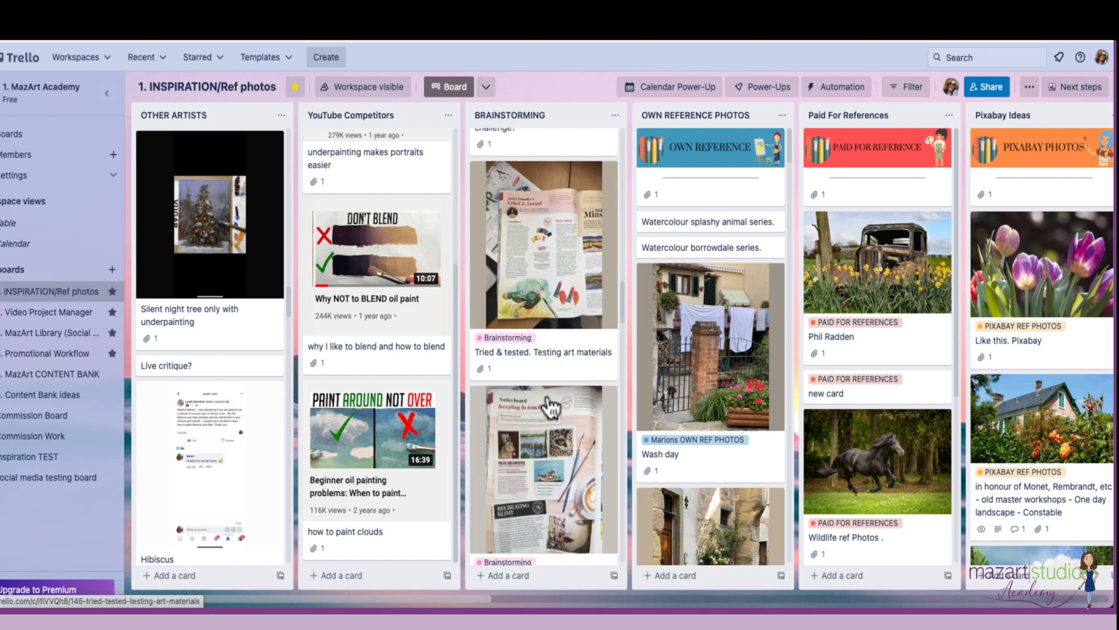
{"action": "scroll", "coordinate": [551, 408], "scroll_direction": "up", "scroll_amount": 3}
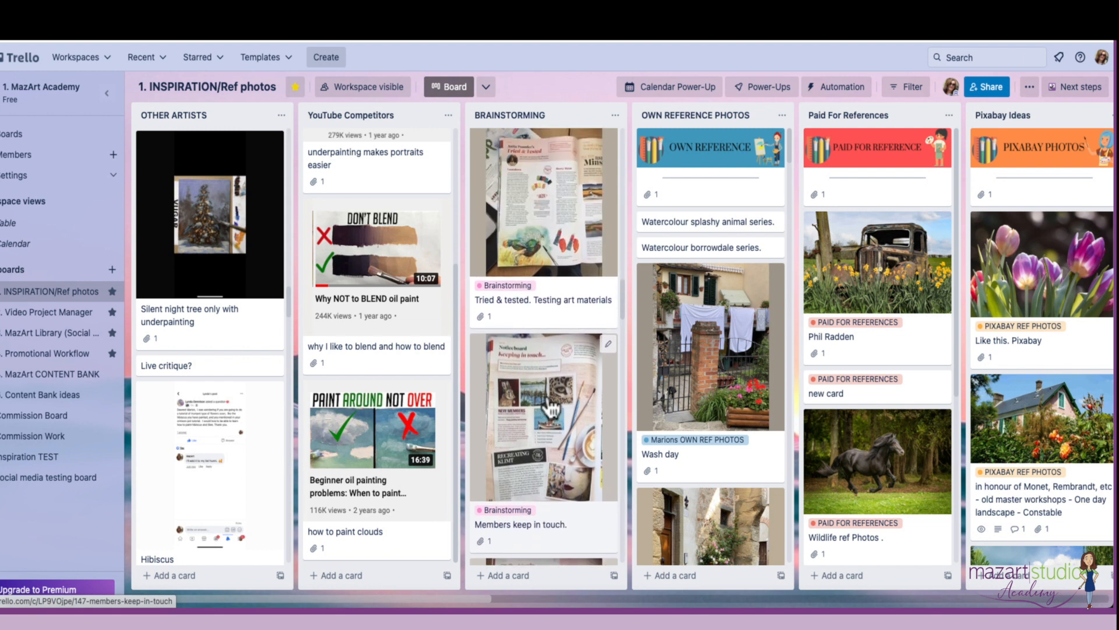
{"action": "scroll", "coordinate": [551, 408], "scroll_direction": "up", "scroll_amount": 2}
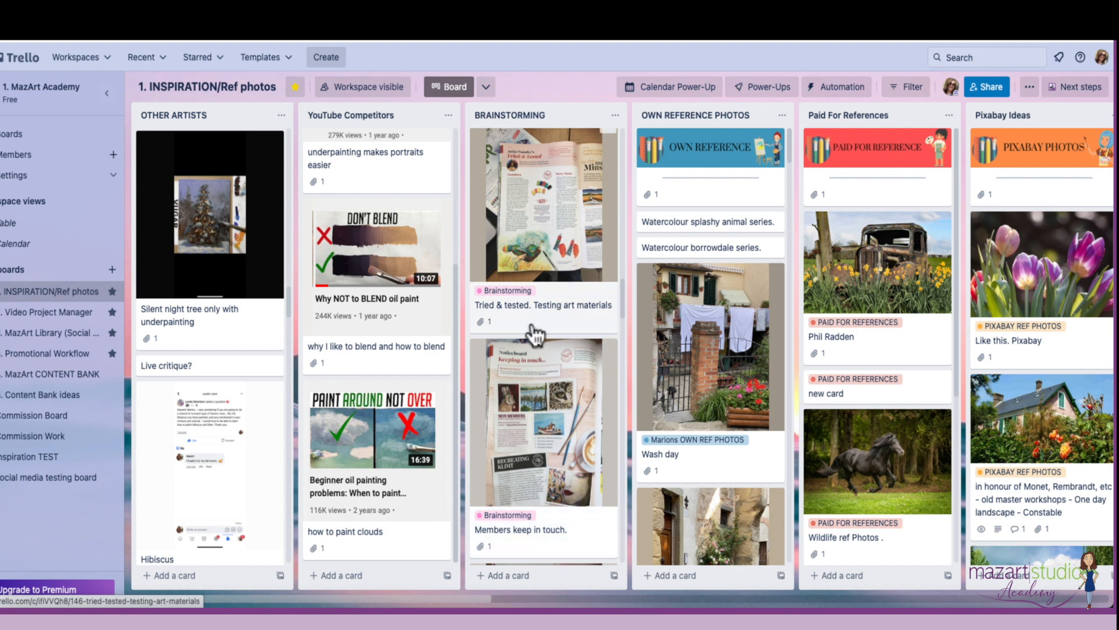
{"action": "scroll", "coordinate": [533, 333], "scroll_direction": "down", "scroll_amount": 5}
{"action": "scroll", "coordinate": [534, 335], "scroll_direction": "down", "scroll_amount": 5}
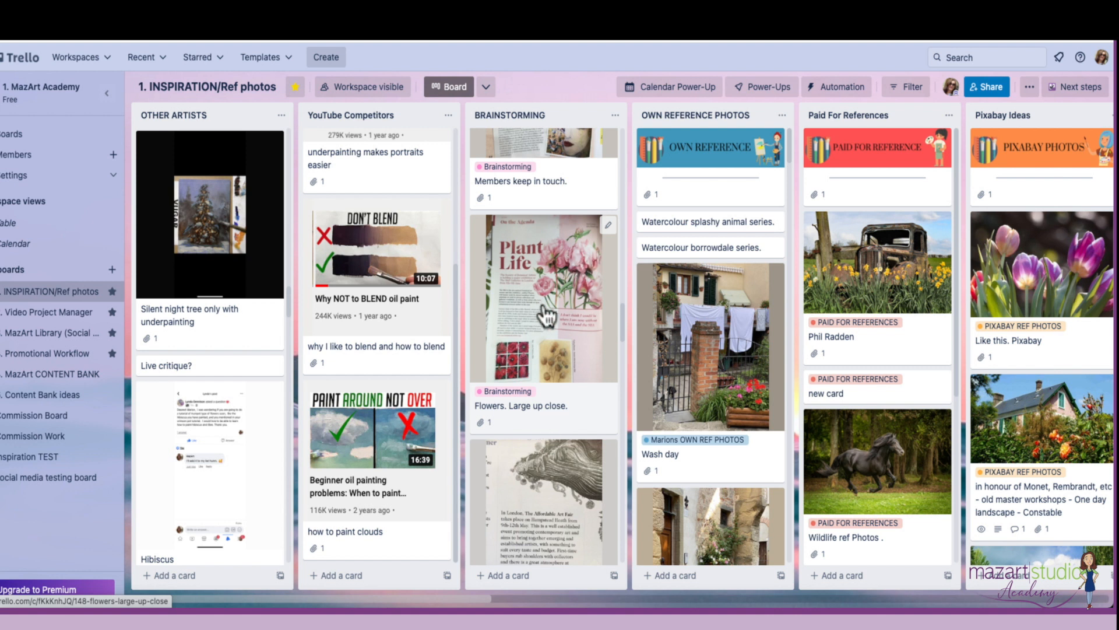
{"action": "scroll", "coordinate": [546, 317], "scroll_direction": "down", "scroll_amount": 15}
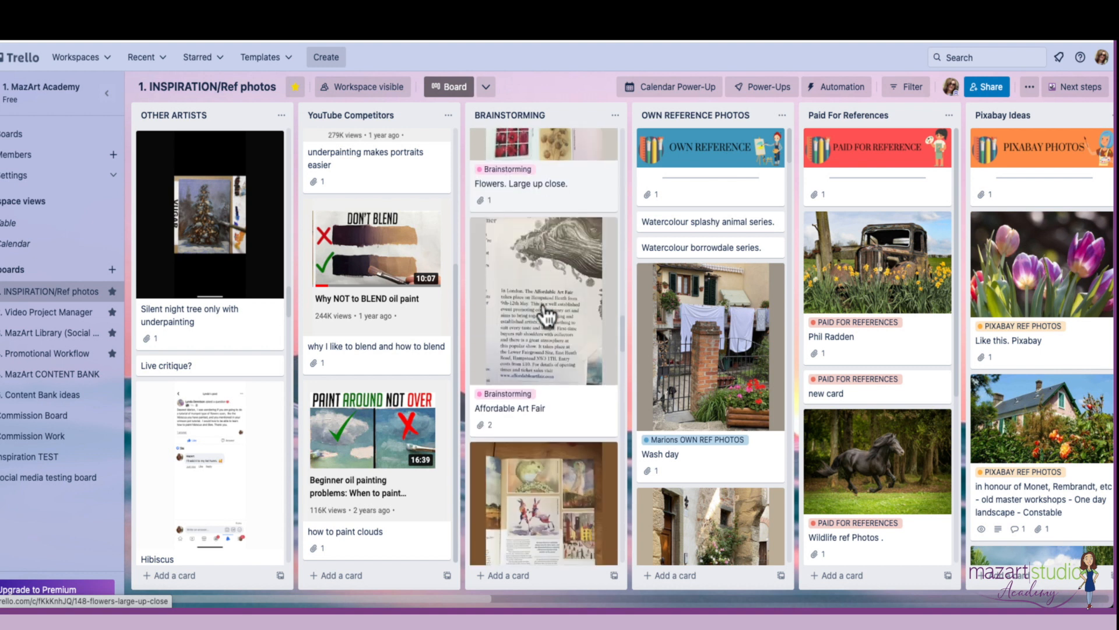
Look through the flower pictures in OWN REFERENCE PHOTOS and the wildlife cards in the Paid For References list
{"action": "scroll", "coordinate": [541, 314], "scroll_direction": "right", "scroll_amount": 5}
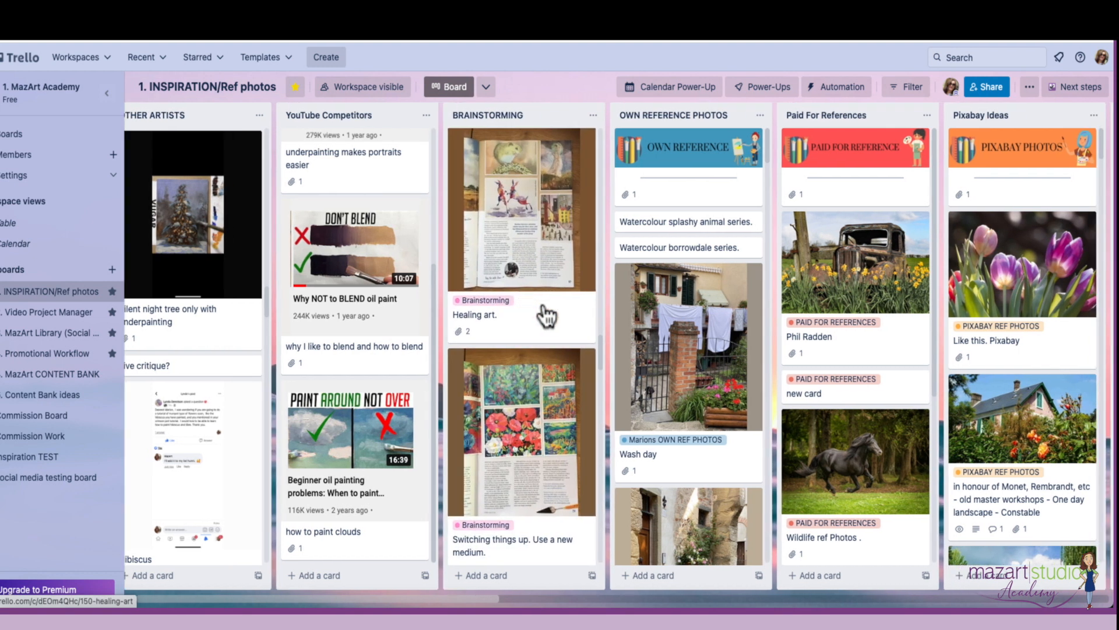
{"action": "scroll", "coordinate": [583, 309], "scroll_direction": "down", "scroll_amount": 1}
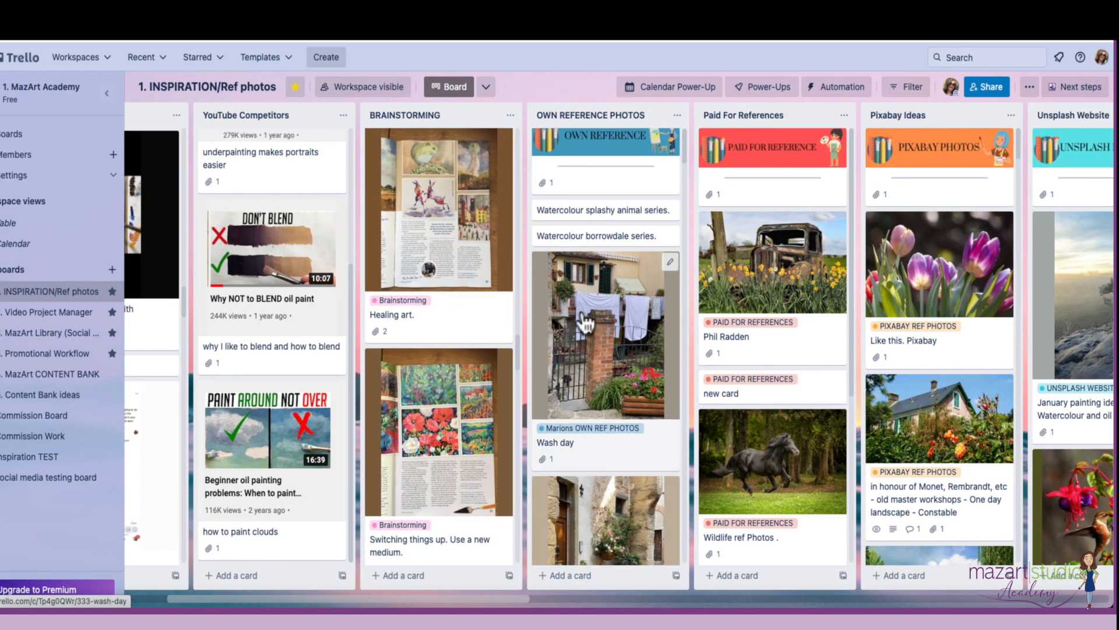
{"action": "scroll", "coordinate": [586, 311], "scroll_direction": "down", "scroll_amount": 10}
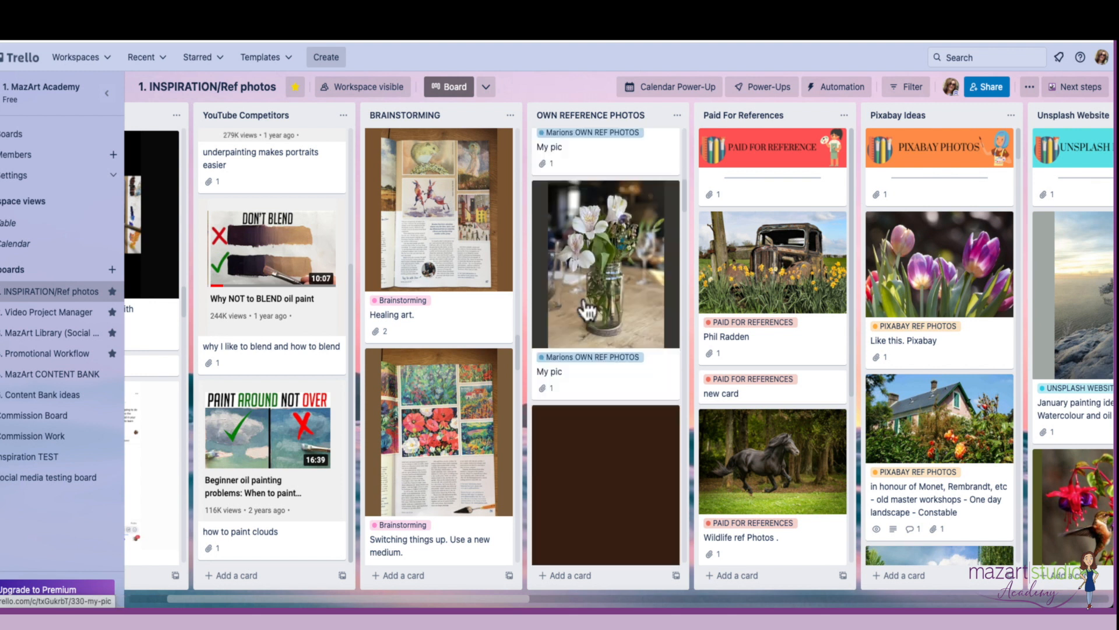
{"action": "scroll", "coordinate": [582, 306], "scroll_direction": "right", "scroll_amount": 6}
{"action": "scroll", "coordinate": [640, 277], "scroll_direction": "down", "scroll_amount": 10}
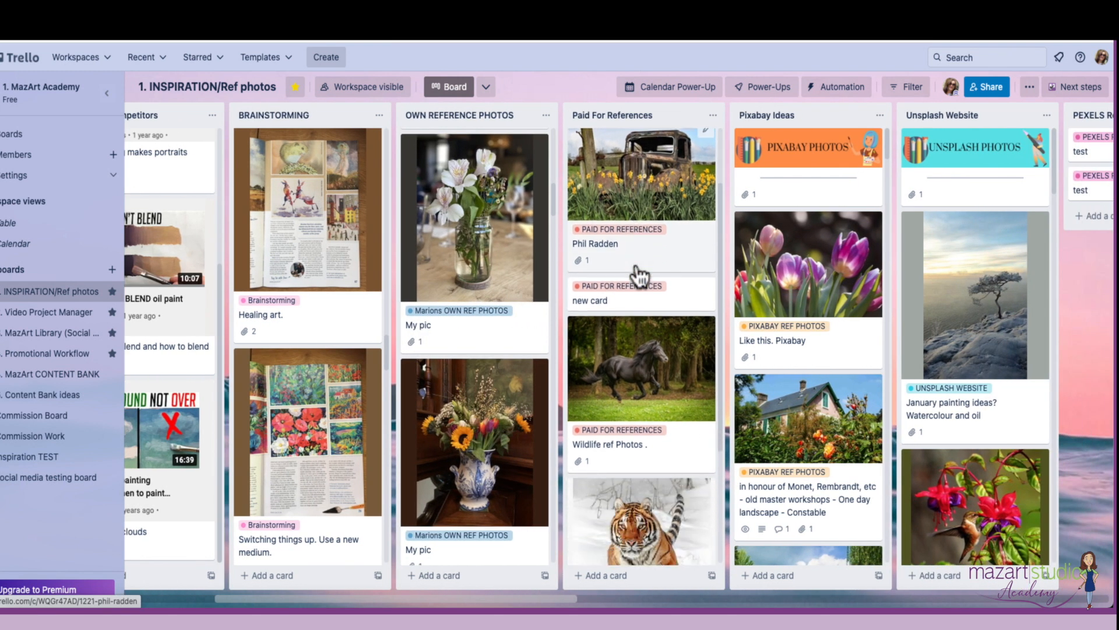
{"action": "scroll", "coordinate": [640, 277], "scroll_direction": "up", "scroll_amount": 10}
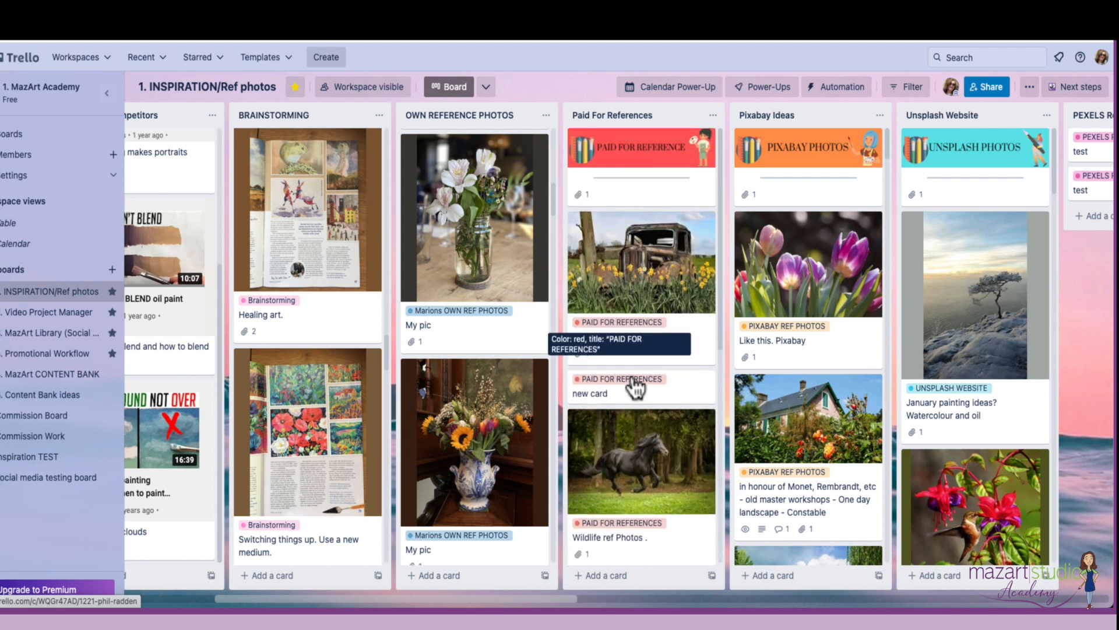
{"action": "scroll", "coordinate": [696, 257], "scroll_direction": "down", "scroll_amount": 8}
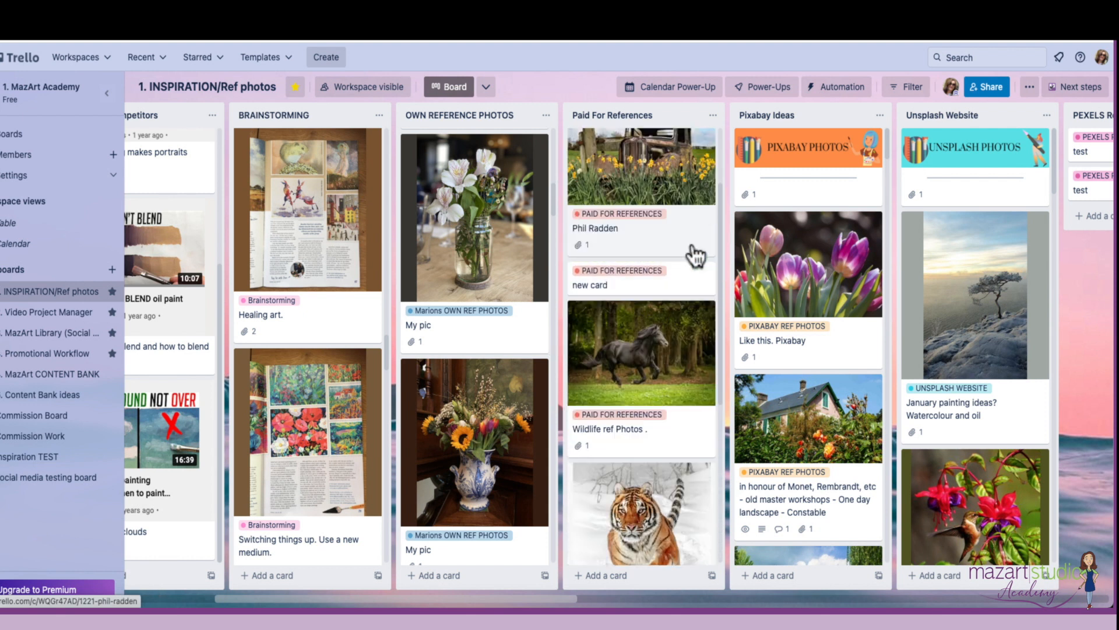
{"action": "scroll", "coordinate": [654, 468], "scroll_direction": "right", "scroll_amount": 3}
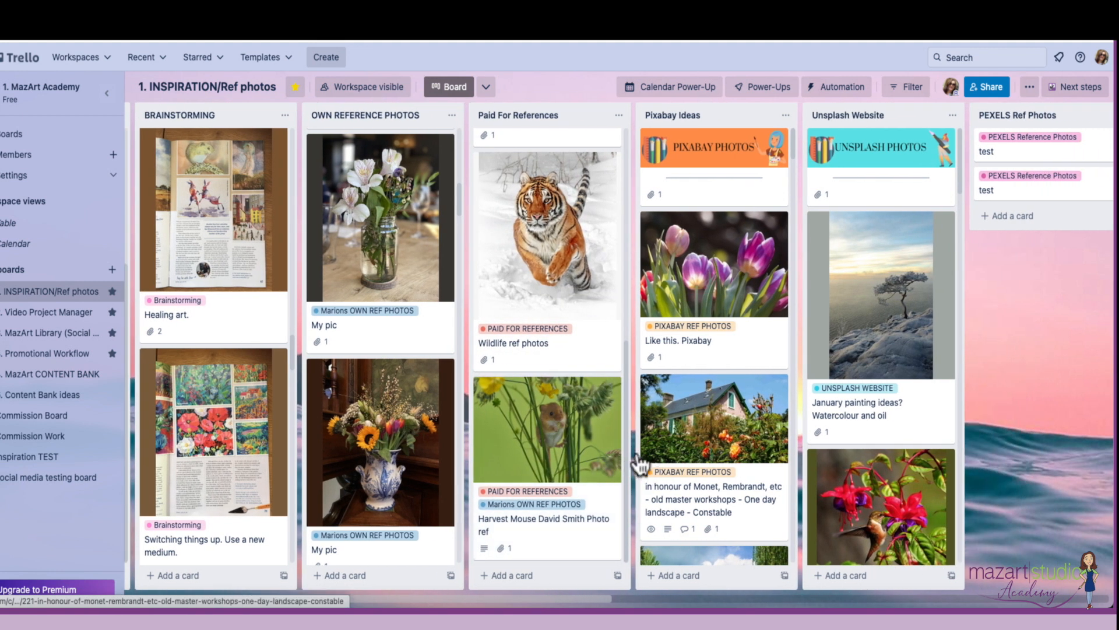
Look through the PIXABAY REF PHOTOS cards in the Pixabay Ideas list down to the exotic birds
{"action": "scroll", "coordinate": [670, 443], "scroll_direction": "right", "scroll_amount": 5}
{"action": "scroll", "coordinate": [580, 401], "scroll_direction": "down", "scroll_amount": 4}
{"action": "scroll", "coordinate": [580, 401], "scroll_direction": "down", "scroll_amount": 15}
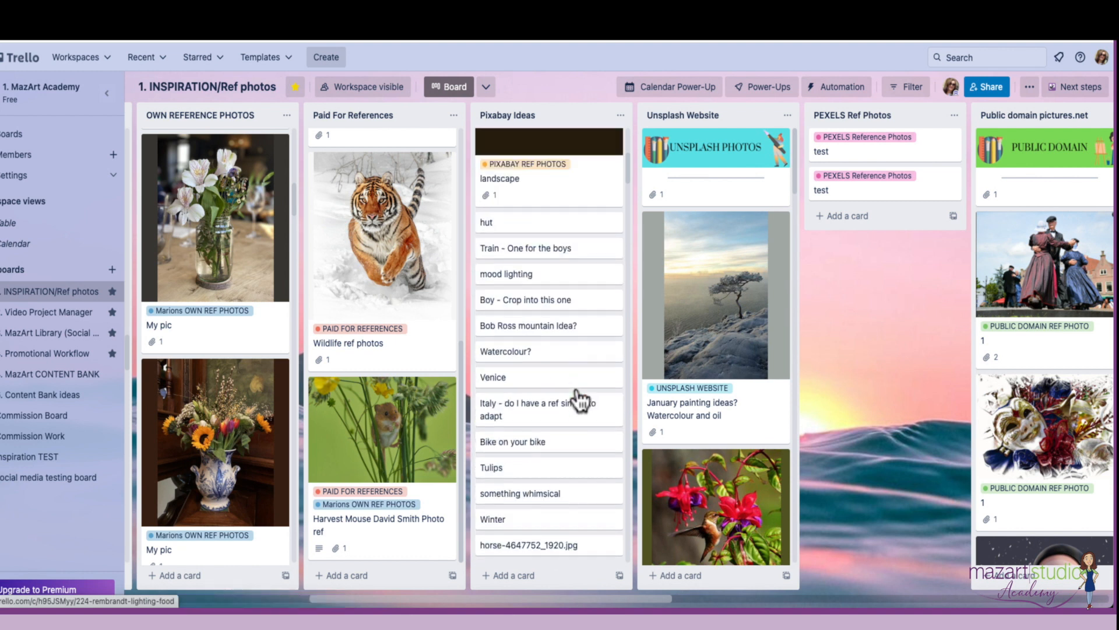
{"action": "scroll", "coordinate": [580, 401], "scroll_direction": "down", "scroll_amount": 10}
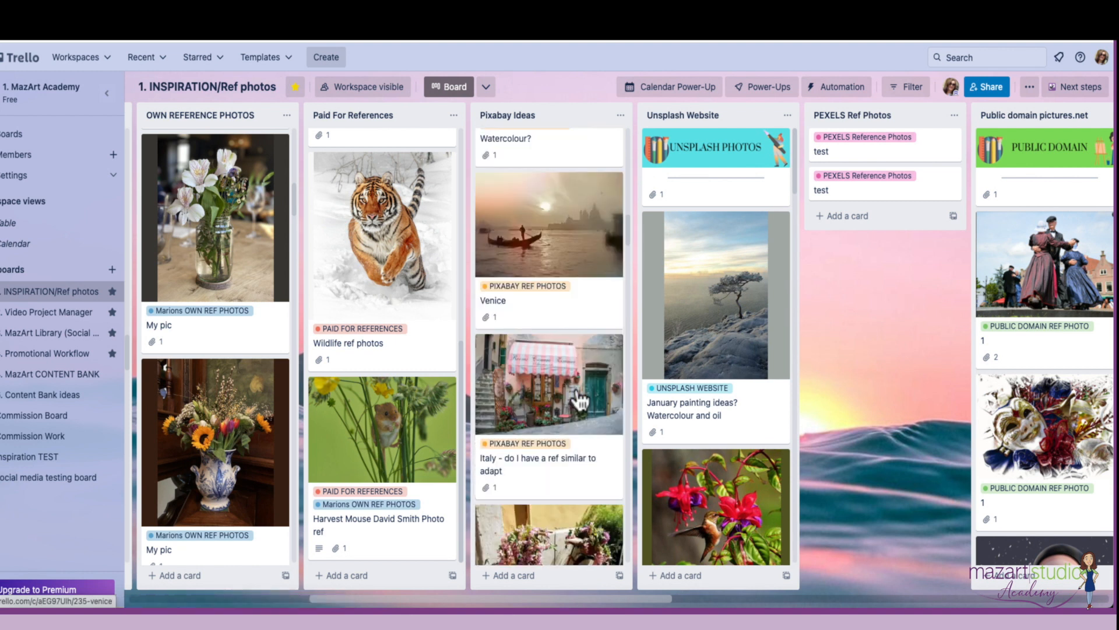
{"action": "scroll", "coordinate": [580, 401], "scroll_direction": "down", "scroll_amount": 6}
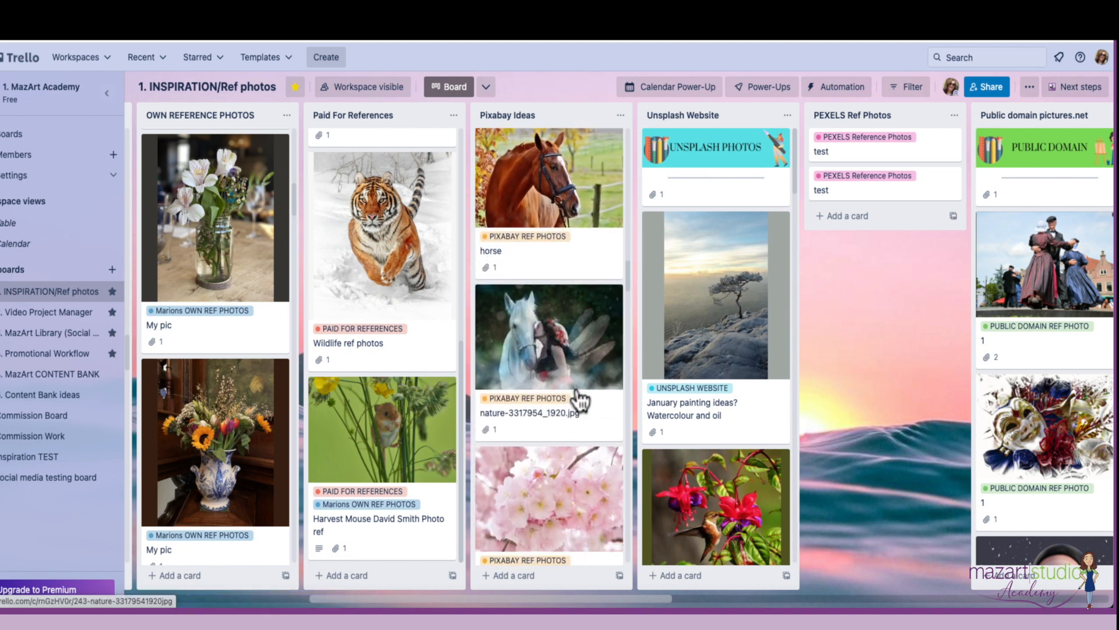
{"action": "scroll", "coordinate": [580, 401], "scroll_direction": "down", "scroll_amount": 8}
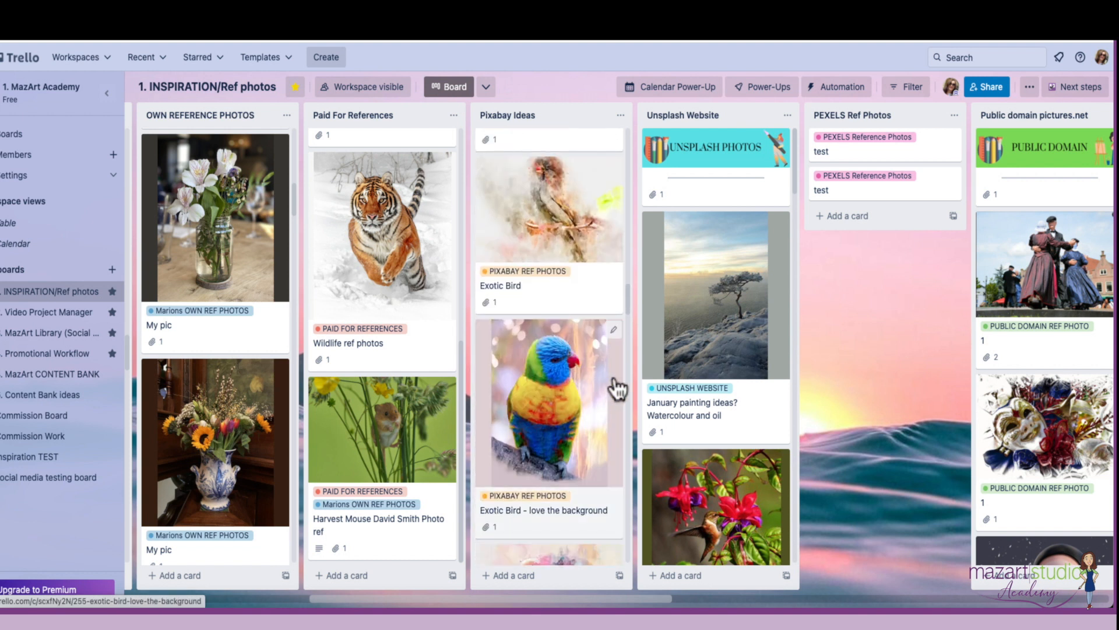
Look across the Unsplash, PEXELS and public domain lists and examine the saved pins in the Pinterest list
{"action": "scroll", "coordinate": [595, 393], "scroll_direction": "right", "scroll_amount": 2}
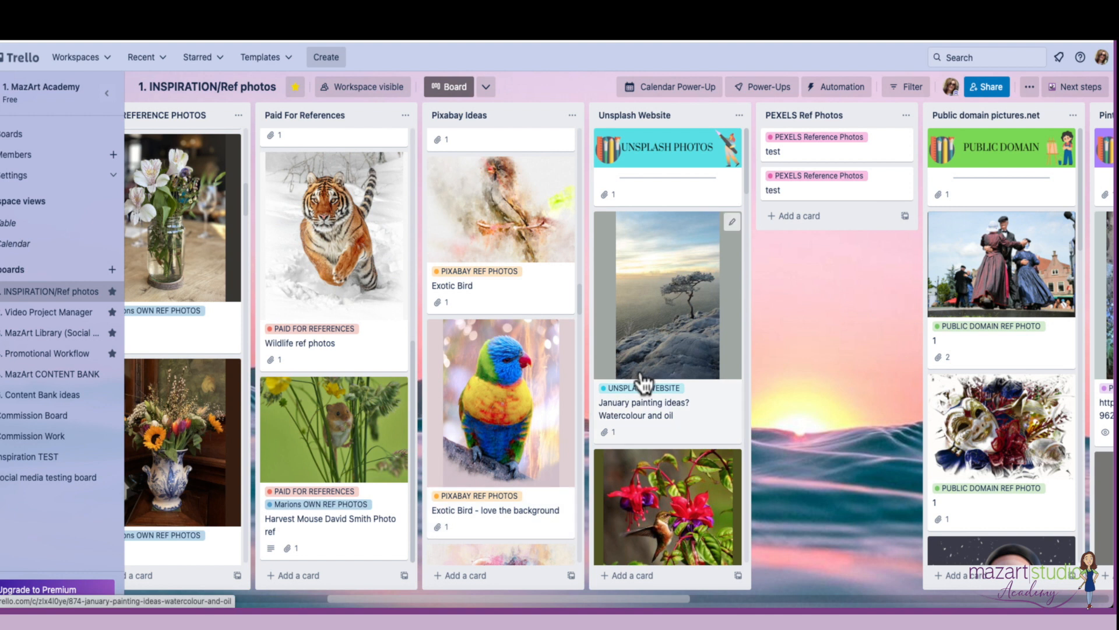
{"action": "scroll", "coordinate": [640, 382], "scroll_direction": "right", "scroll_amount": 3}
{"action": "scroll", "coordinate": [802, 302], "scroll_direction": "right", "scroll_amount": 3}
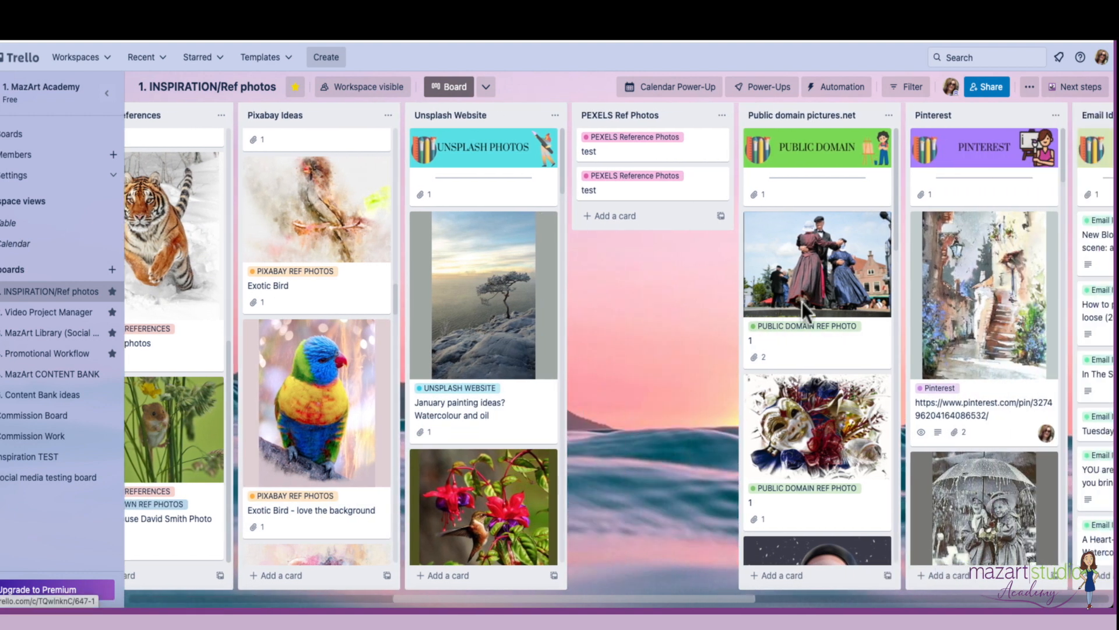
{"action": "scroll", "coordinate": [723, 227], "scroll_direction": "right", "scroll_amount": 3}
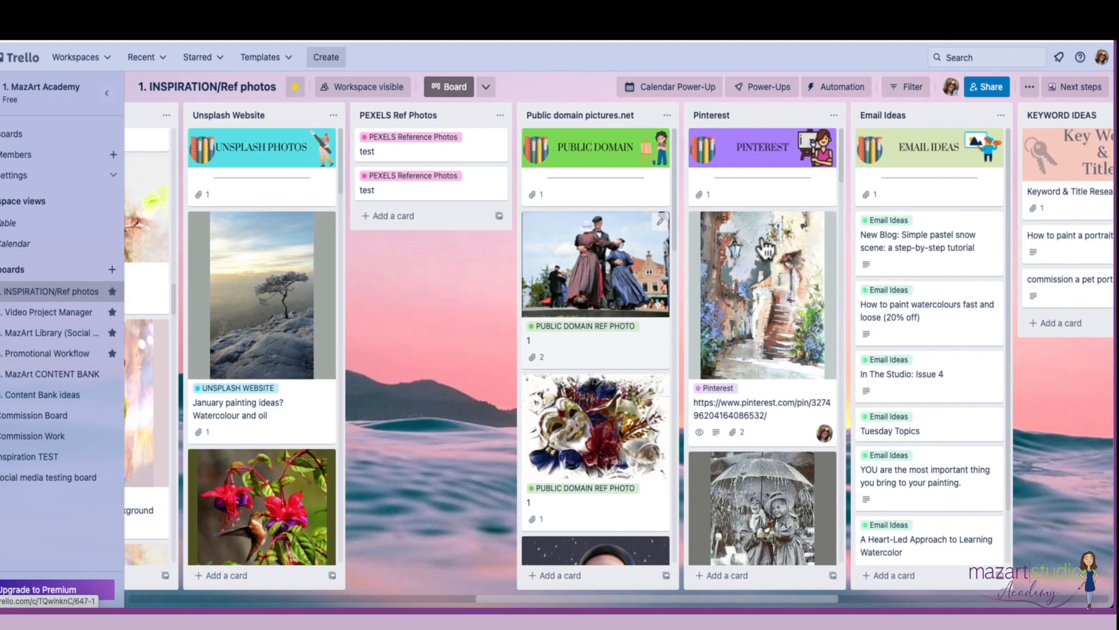
{"action": "scroll", "coordinate": [774, 308], "scroll_direction": "down", "scroll_amount": 1}
{"action": "scroll", "coordinate": [775, 312], "scroll_direction": "down", "scroll_amount": 6}
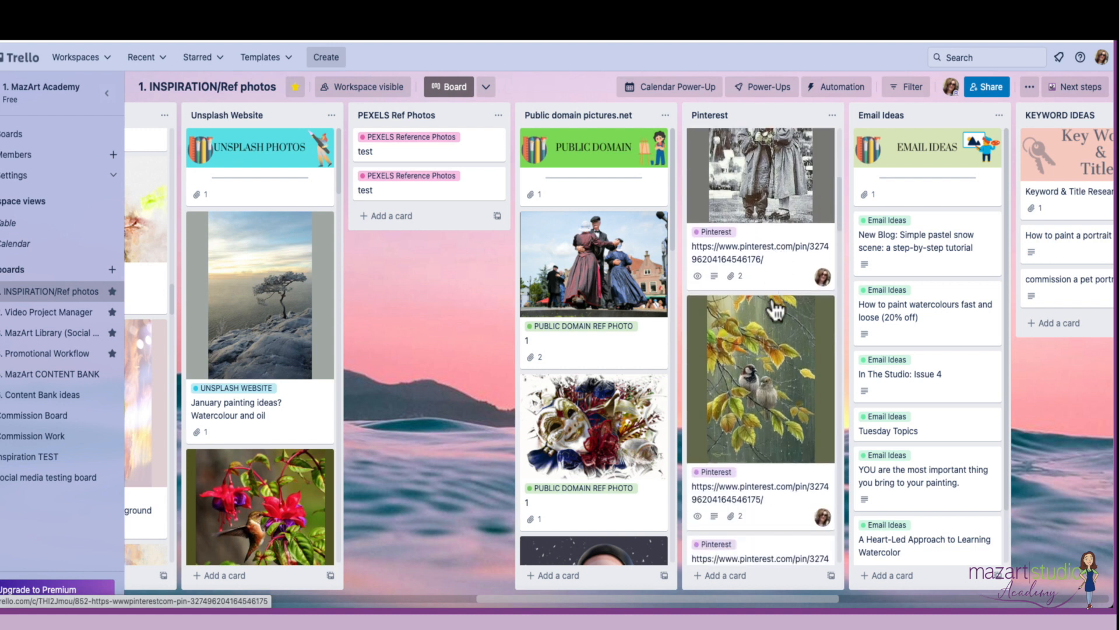
{"action": "scroll", "coordinate": [741, 376], "scroll_direction": "down", "scroll_amount": 4}
{"action": "scroll", "coordinate": [742, 375], "scroll_direction": "down", "scroll_amount": 4}
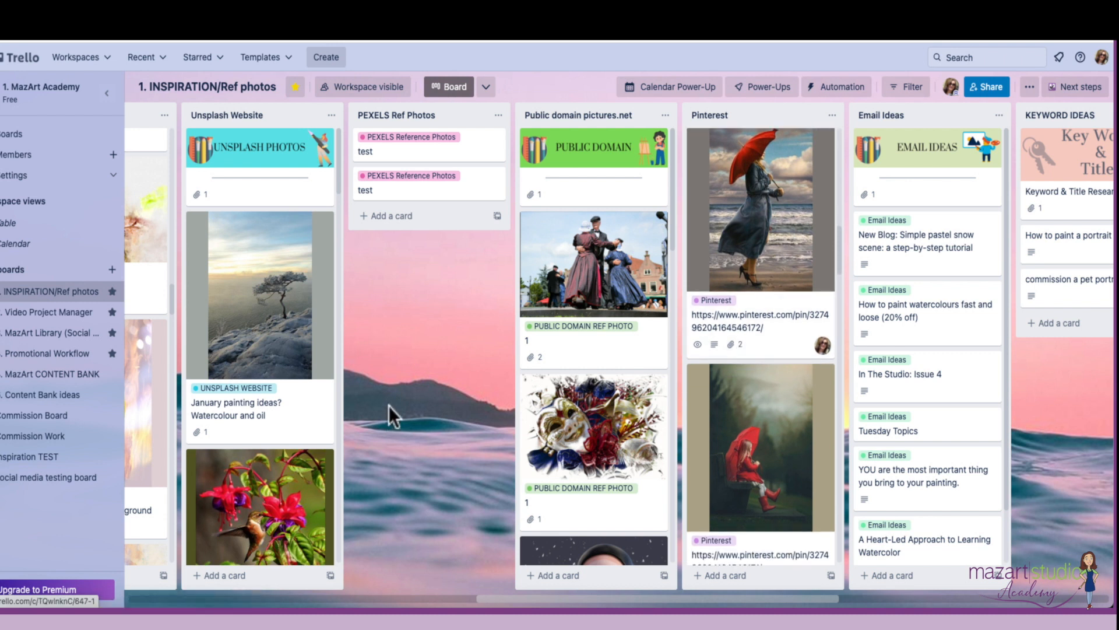
Open the 2. Video Project Manager board and look across its filming, editing, publishing and shortlist lists
{"action": "scroll", "coordinate": [390, 406], "scroll_direction": "left", "scroll_amount": 5}
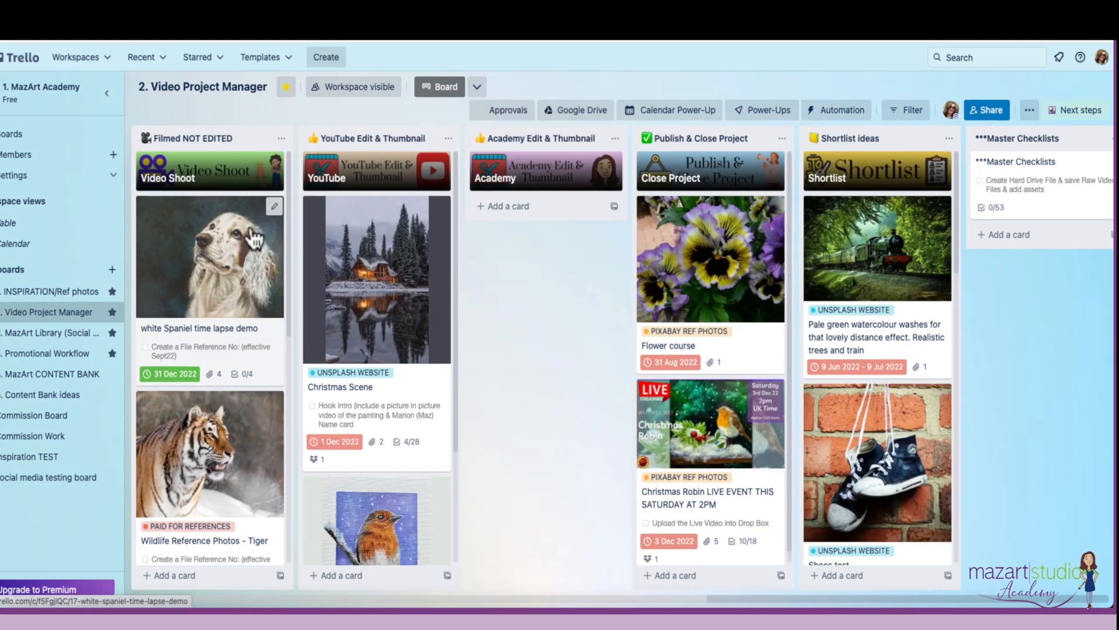
{"action": "scroll", "coordinate": [262, 274], "scroll_direction": "right", "scroll_amount": 3}
{"action": "scroll", "coordinate": [271, 306], "scroll_direction": "left", "scroll_amount": 3}
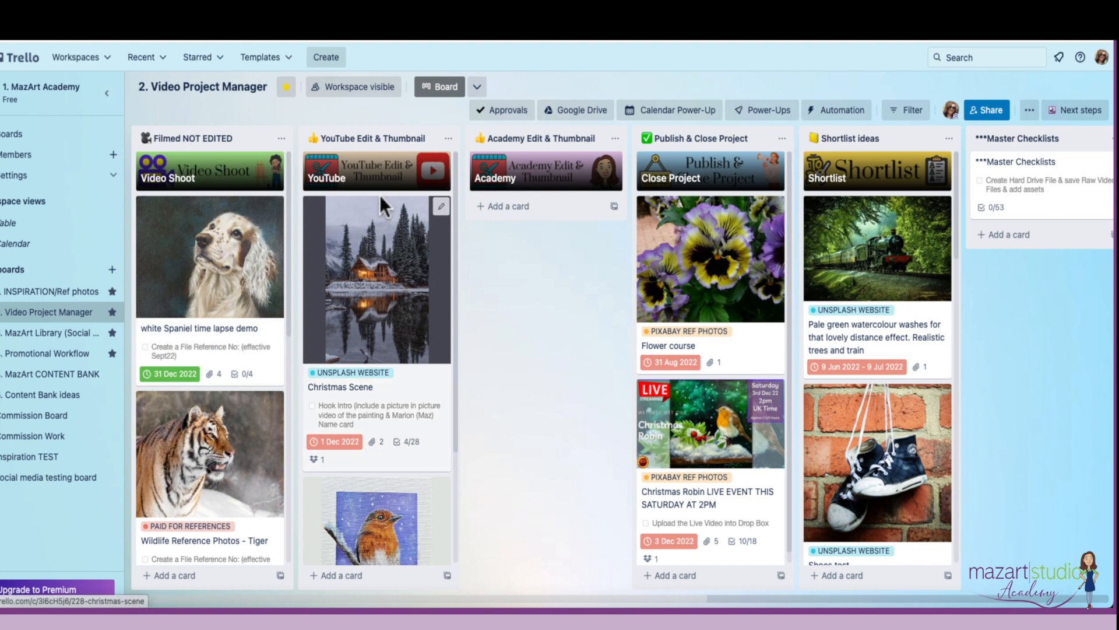
{"action": "scroll", "coordinate": [379, 194], "scroll_direction": "right", "scroll_amount": 2}
{"action": "scroll", "coordinate": [334, 266], "scroll_direction": "down", "scroll_amount": 2}
{"action": "scroll", "coordinate": [333, 265], "scroll_direction": "down", "scroll_amount": 1}
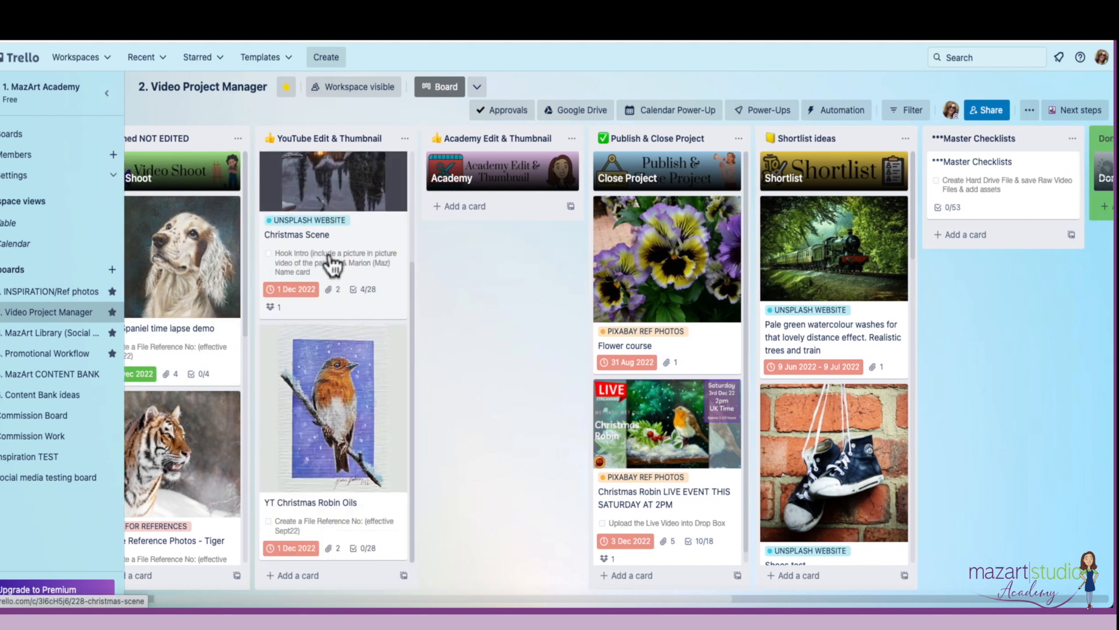
{"action": "scroll", "coordinate": [400, 250], "scroll_direction": "up", "scroll_amount": 3}
{"action": "scroll", "coordinate": [495, 251], "scroll_direction": "right", "scroll_amount": 3}
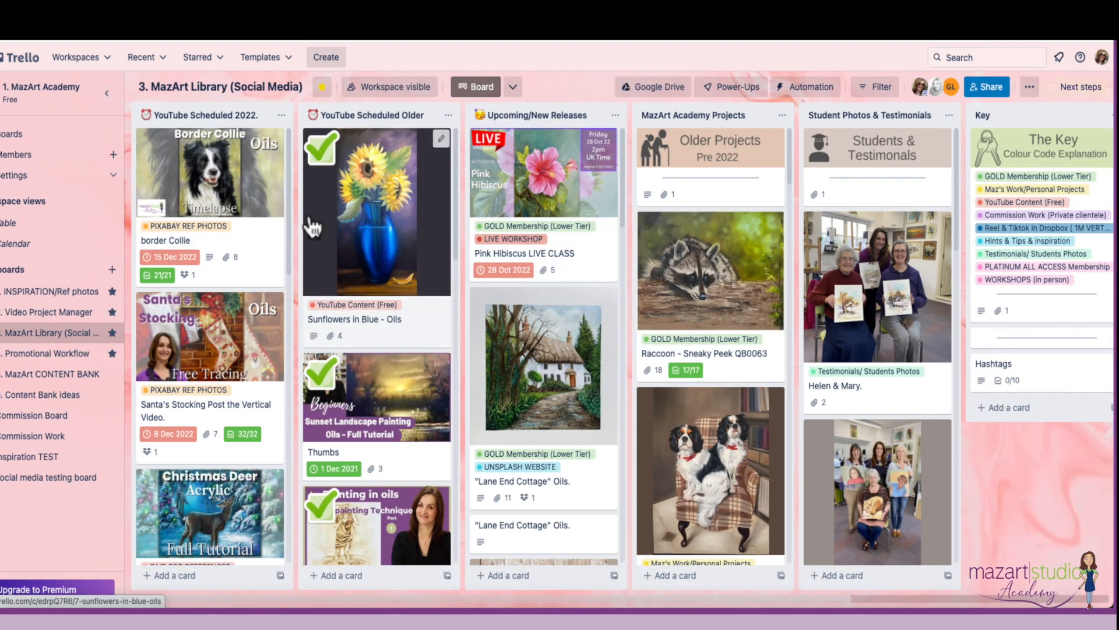
Review the YouTube Scheduled 2022 and Upcoming/New Releases cards on the 3. MazArt Library (Social Media) board
{"action": "scroll", "coordinate": [206, 220], "scroll_direction": "down", "scroll_amount": 3}
{"action": "scroll", "coordinate": [207, 220], "scroll_direction": "down", "scroll_amount": 1}
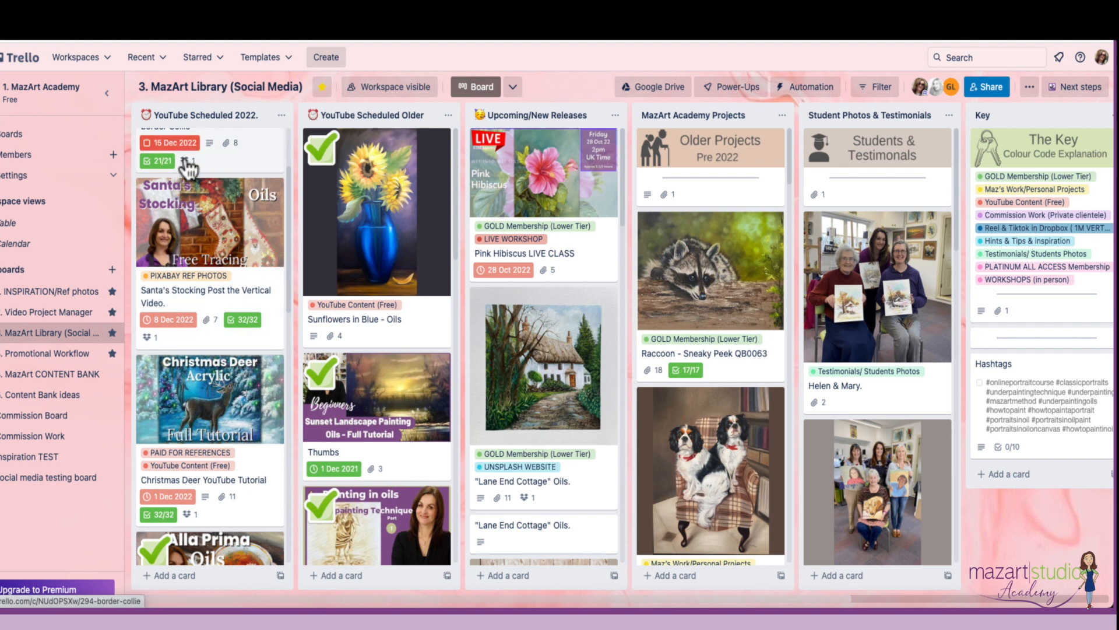
{"action": "scroll", "coordinate": [196, 222], "scroll_direction": "down", "scroll_amount": 1}
{"action": "scroll", "coordinate": [196, 221], "scroll_direction": "down", "scroll_amount": 10}
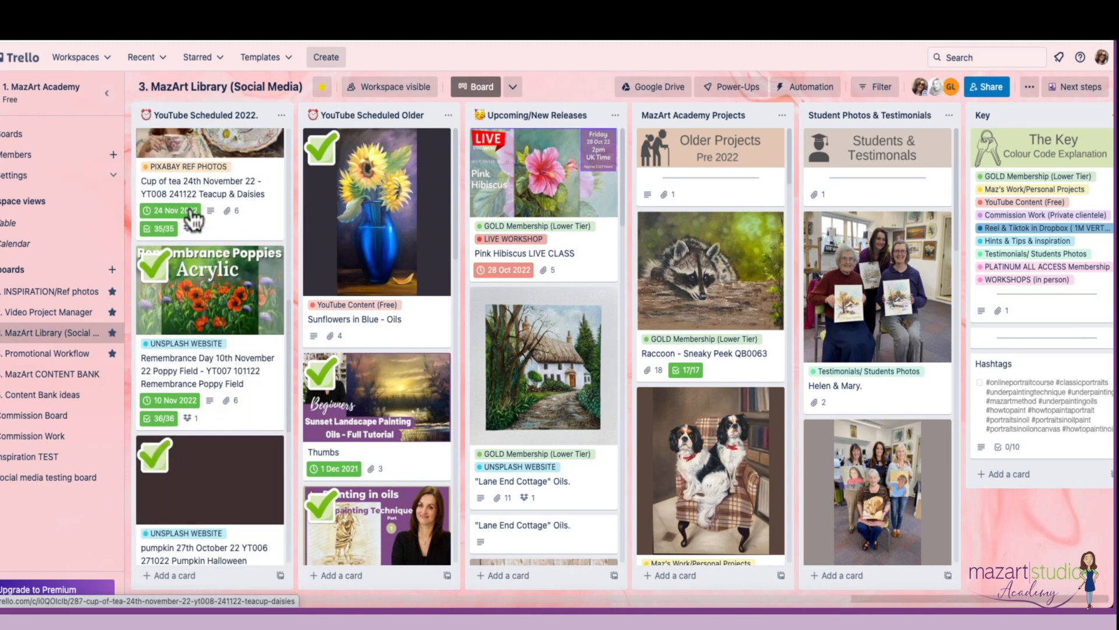
{"action": "scroll", "coordinate": [606, 344], "scroll_direction": "down", "scroll_amount": 2}
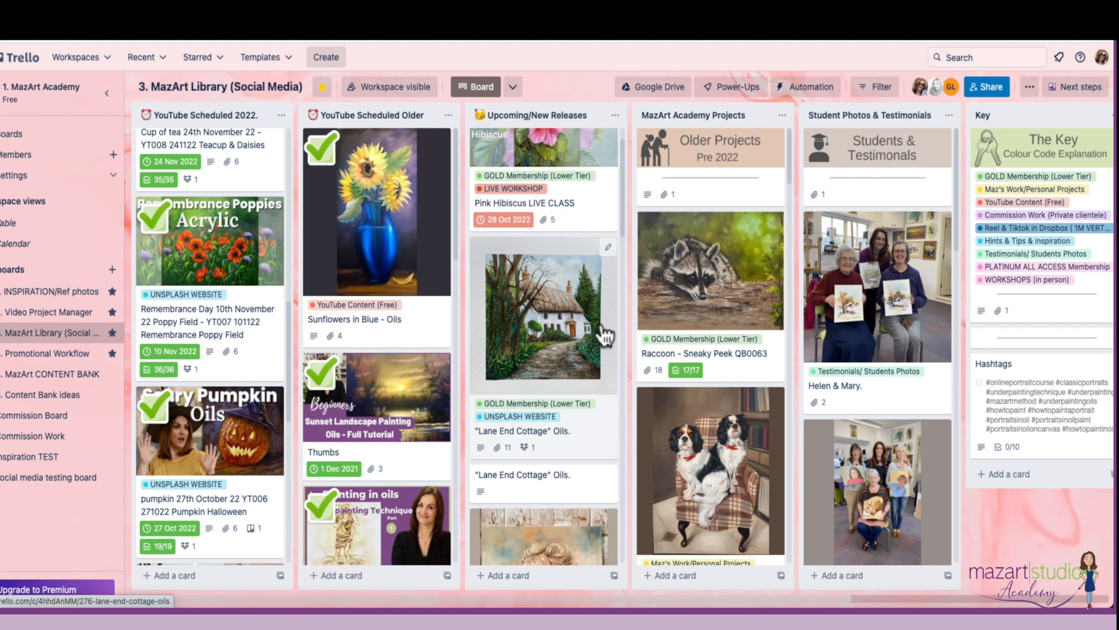
{"action": "scroll", "coordinate": [577, 366], "scroll_direction": "down", "scroll_amount": 6}
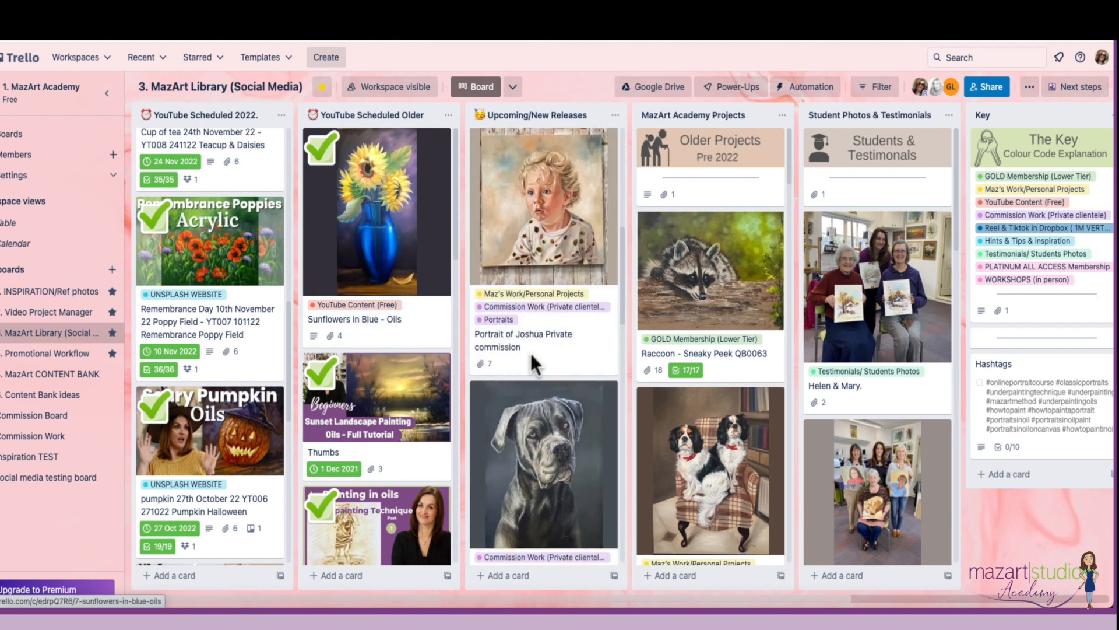
{"action": "scroll", "coordinate": [813, 289], "scroll_direction": "right", "scroll_amount": 1}
{"action": "scroll", "coordinate": [812, 289], "scroll_direction": "right", "scroll_amount": 2}
{"action": "scroll", "coordinate": [813, 289], "scroll_direction": "left", "scroll_amount": 2}
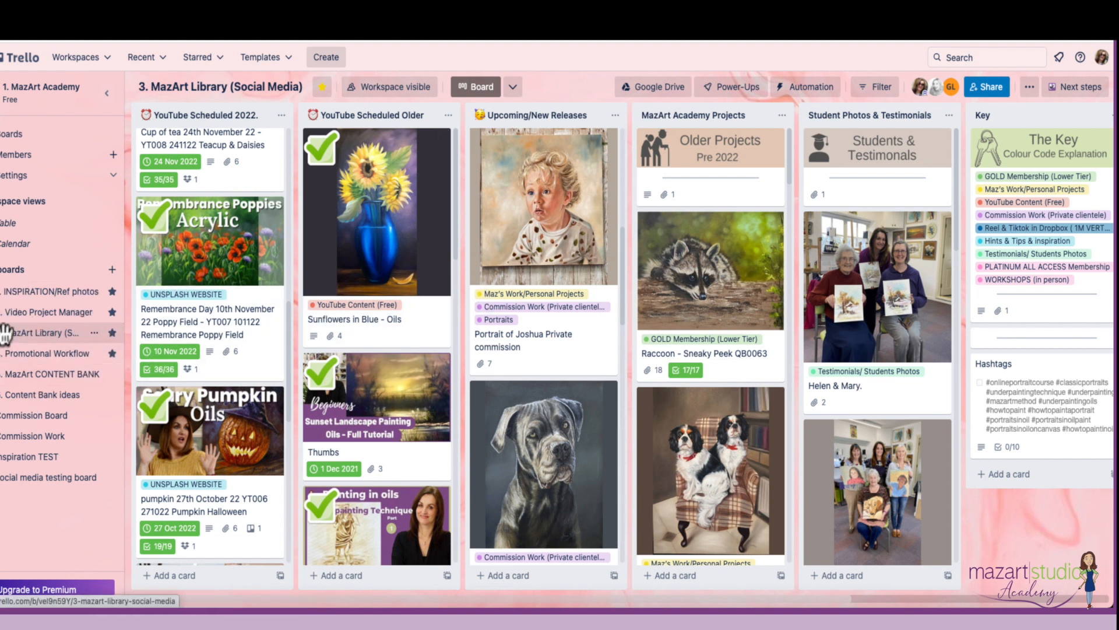
Open the 4. Promotional Workflow board and look through its cards
{"action": "left_click", "coordinate": [29, 353]}
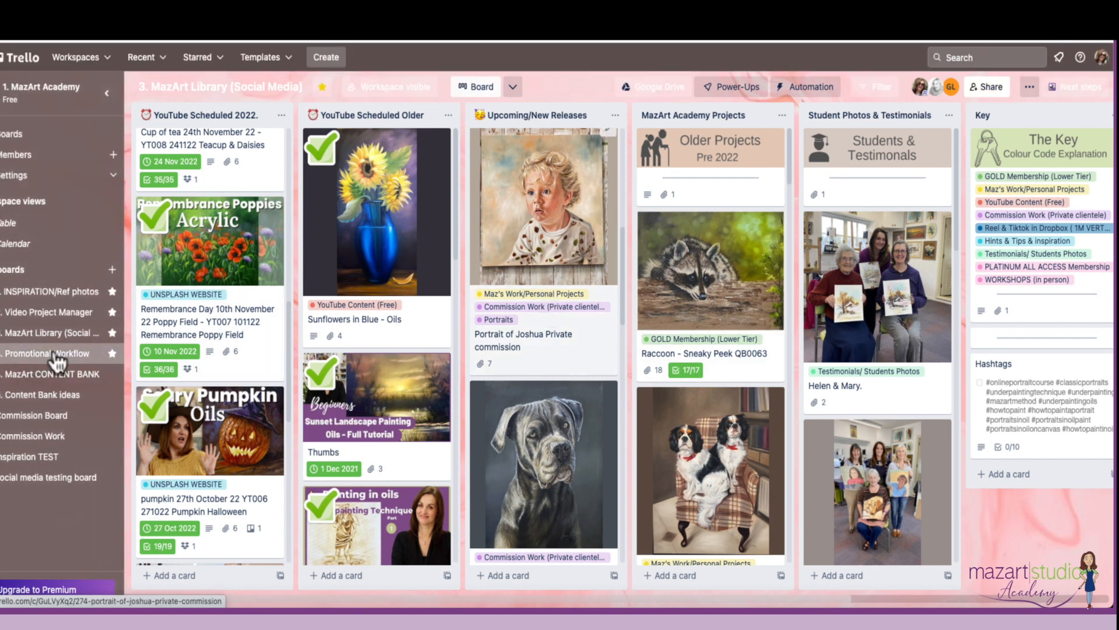
{"action": "scroll", "coordinate": [424, 260], "scroll_direction": "down", "scroll_amount": 2}
{"action": "scroll", "coordinate": [422, 258], "scroll_direction": "down", "scroll_amount": 4}
{"action": "scroll", "coordinate": [420, 257], "scroll_direction": "up", "scroll_amount": 5}
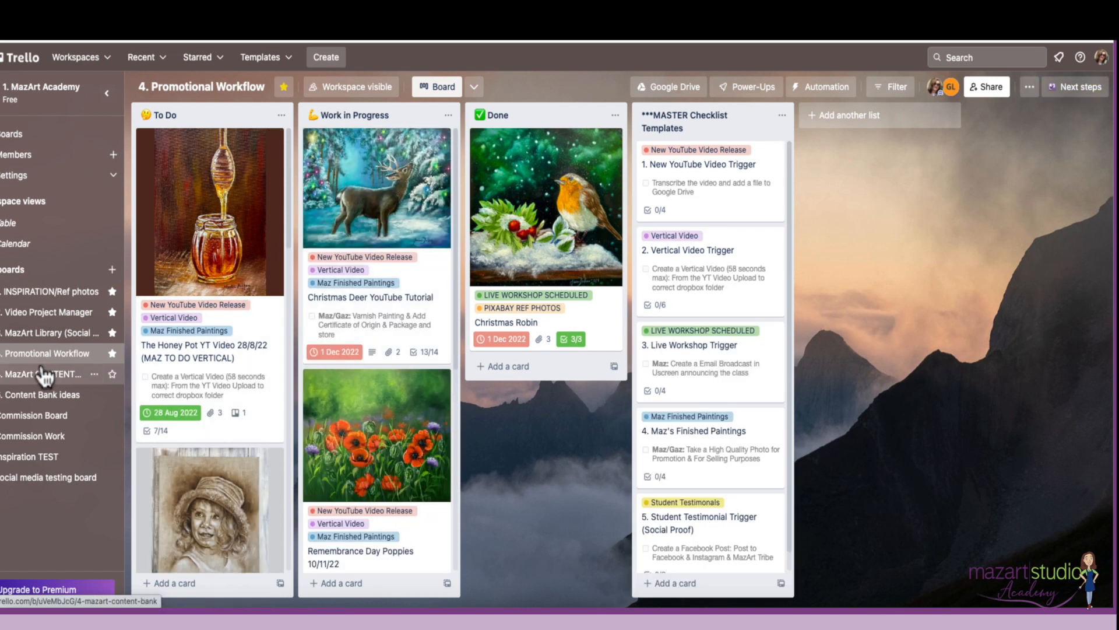
Open the 3. MazArt Library (Social Media) board and look through its academy projects, older YouTube and upcoming release lists
{"action": "left_click", "coordinate": [35, 338]}
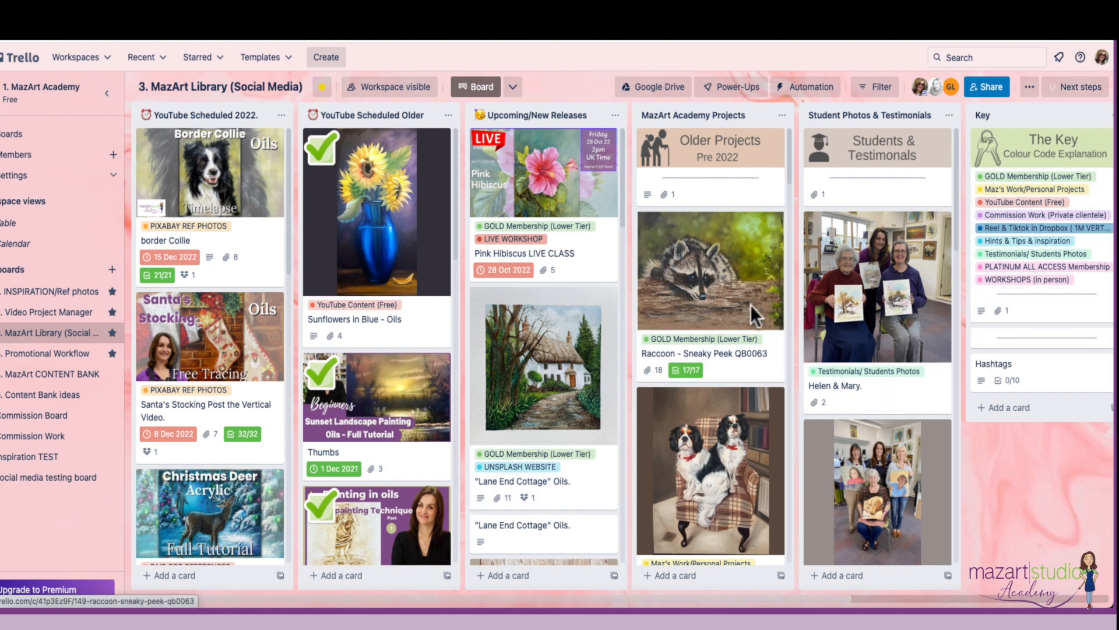
{"action": "scroll", "coordinate": [751, 304], "scroll_direction": "down", "scroll_amount": 3}
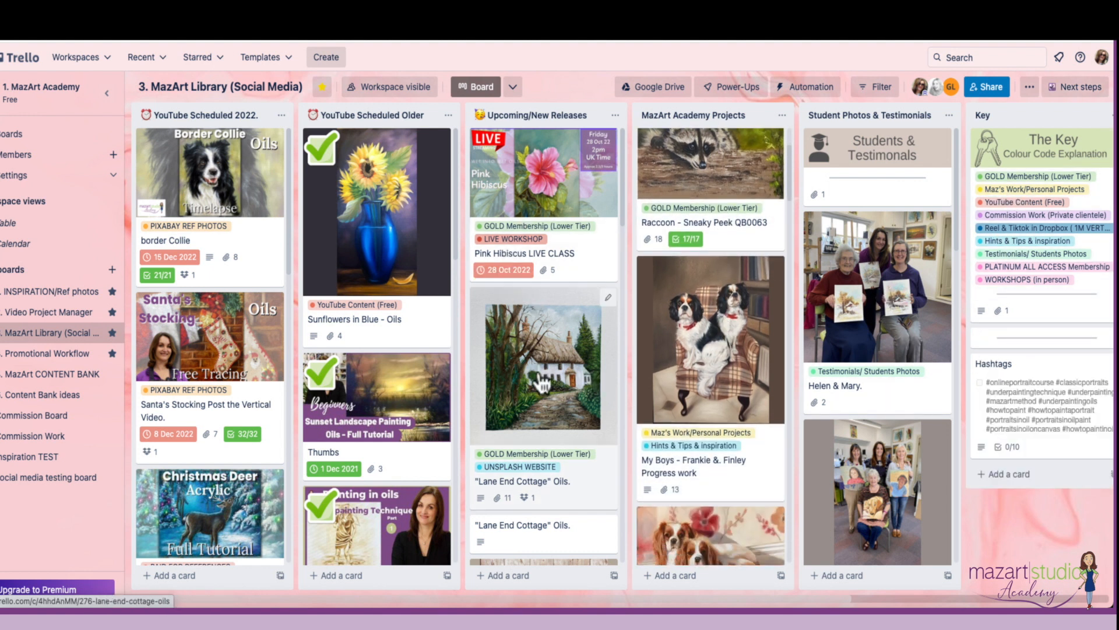
{"action": "scroll", "coordinate": [544, 386], "scroll_direction": "down", "scroll_amount": 1}
{"action": "scroll", "coordinate": [394, 350], "scroll_direction": "down", "scroll_amount": 2}
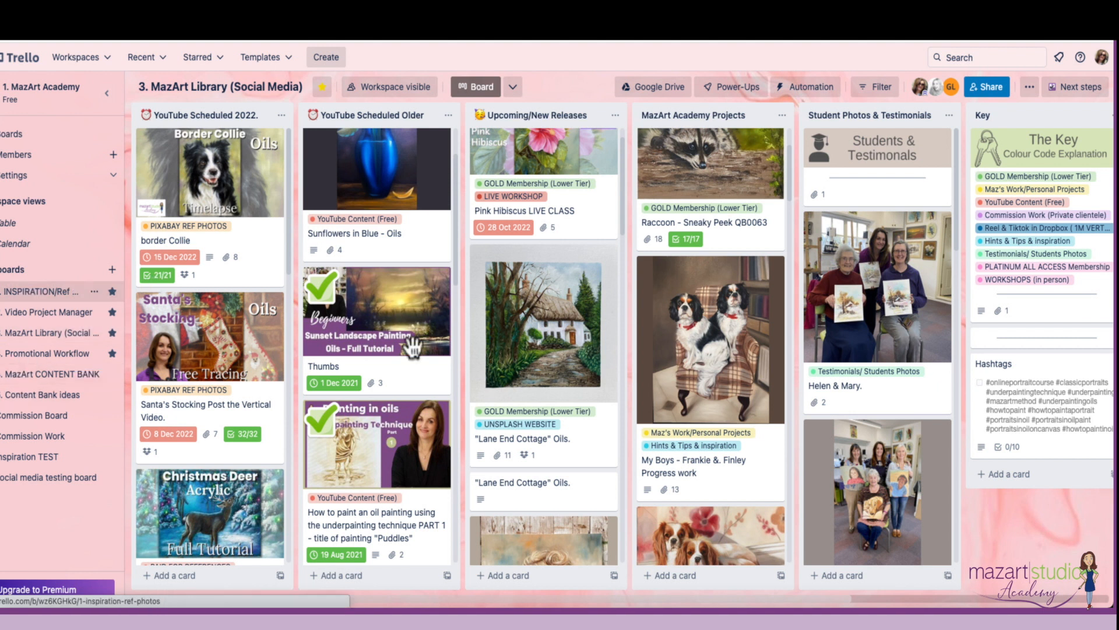
View the 1. INSPIRATION/Ref photos board, and return to the 1. MazArt Academy workspace's boards overview
{"action": "left_click", "coordinate": [99, 290]}
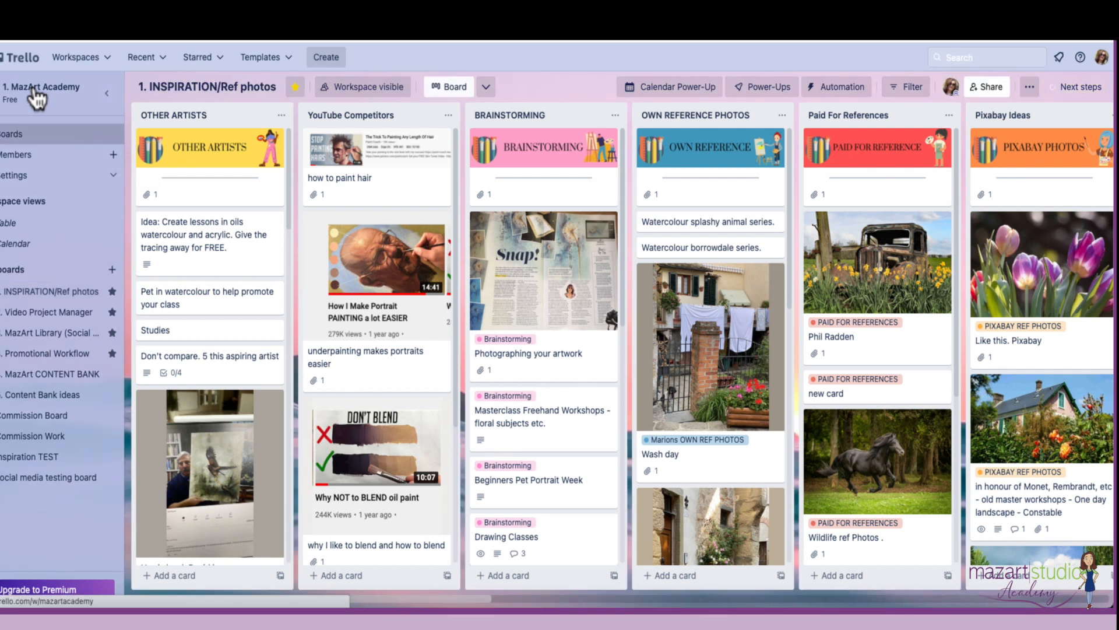
{"action": "left_click", "coordinate": [35, 90]}
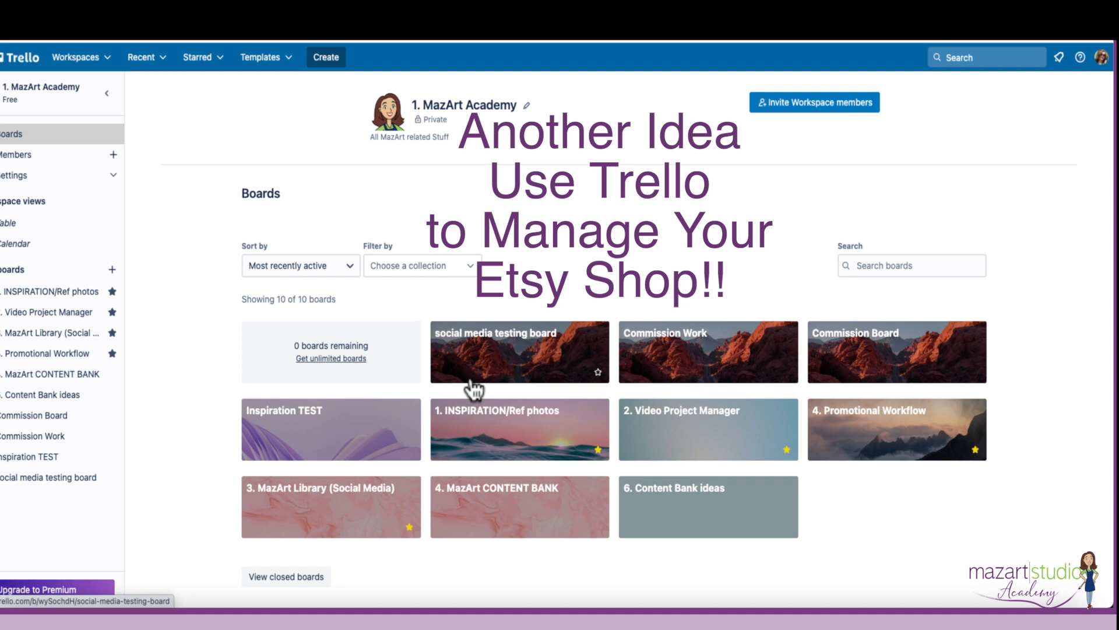
Open the 2. Video Project Manager board and review the checklists on the Christmas Robin LIVE EVENT card in Publish & Close Project
{"action": "left_click", "coordinate": [669, 438]}
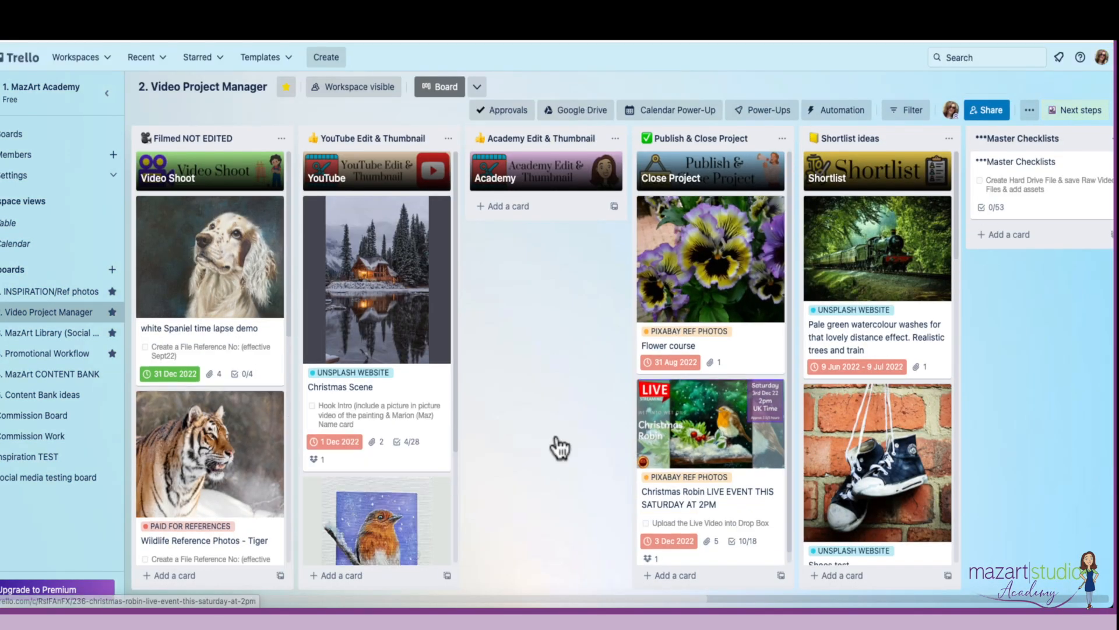
{"action": "left_click", "coordinate": [692, 418]}
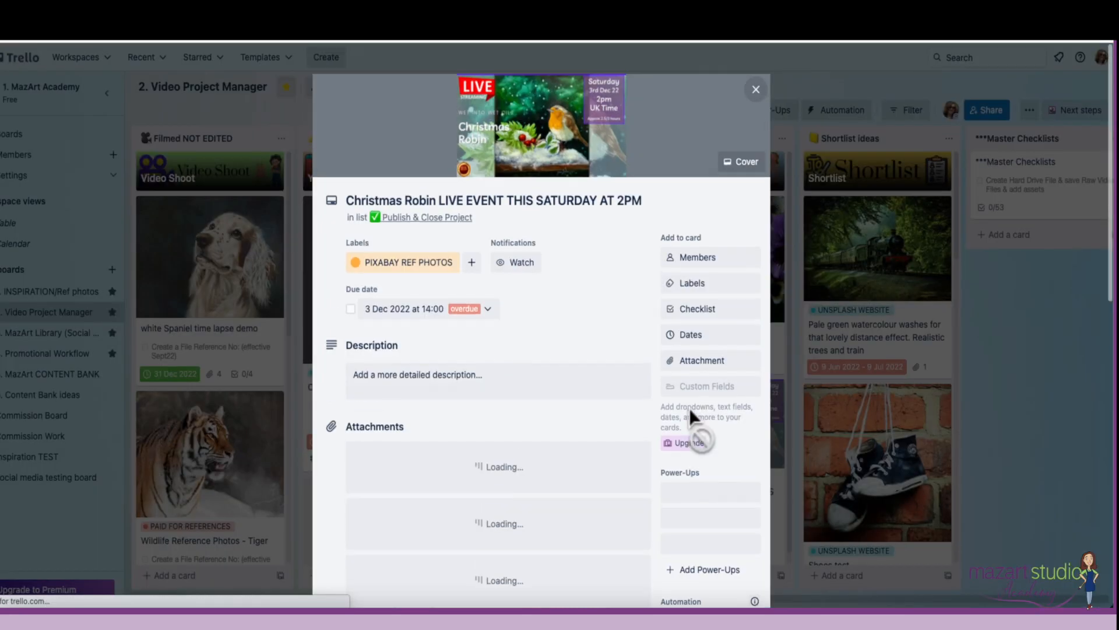
{"action": "scroll", "coordinate": [468, 364], "scroll_direction": "down", "scroll_amount": 5}
{"action": "scroll", "coordinate": [474, 372], "scroll_direction": "down", "scroll_amount": 1}
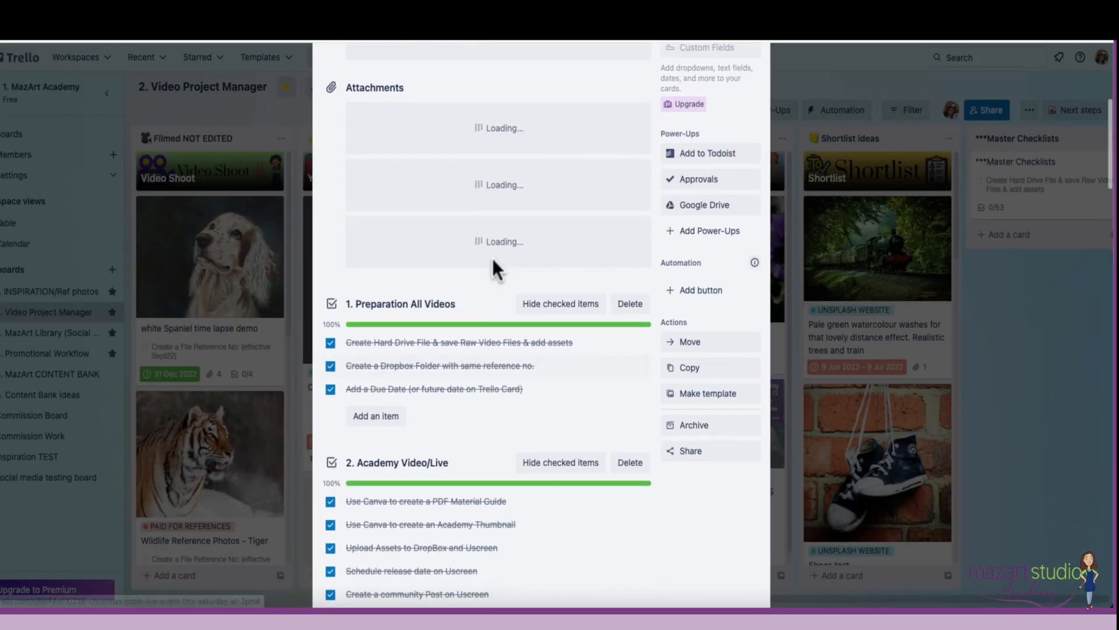
{"action": "scroll", "coordinate": [400, 379], "scroll_direction": "down", "scroll_amount": 4}
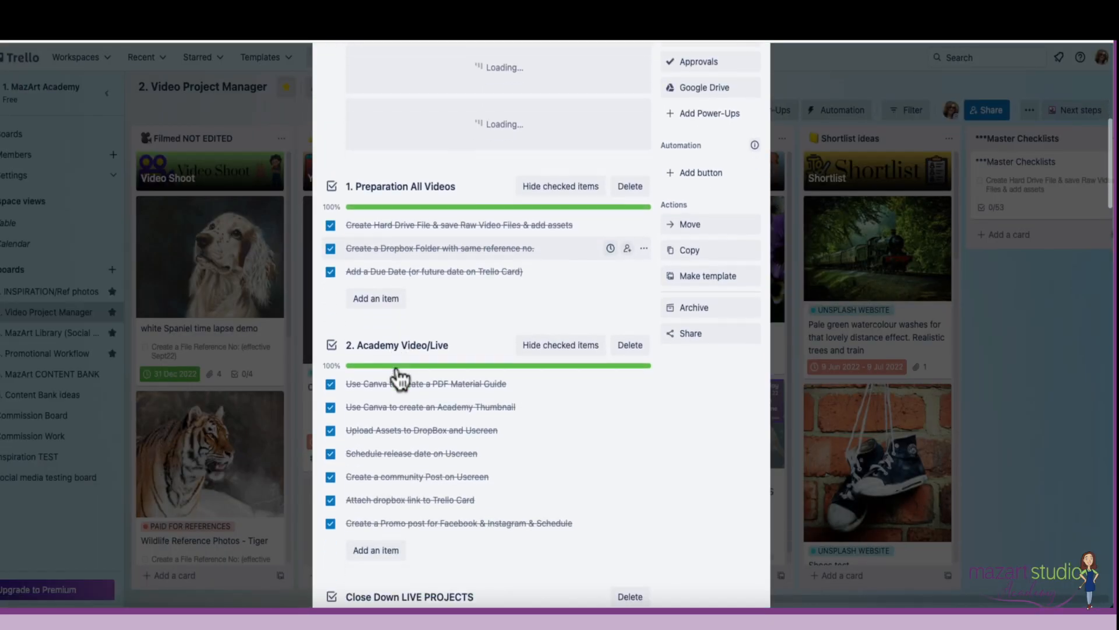
{"action": "scroll", "coordinate": [413, 380], "scroll_direction": "down", "scroll_amount": 5}
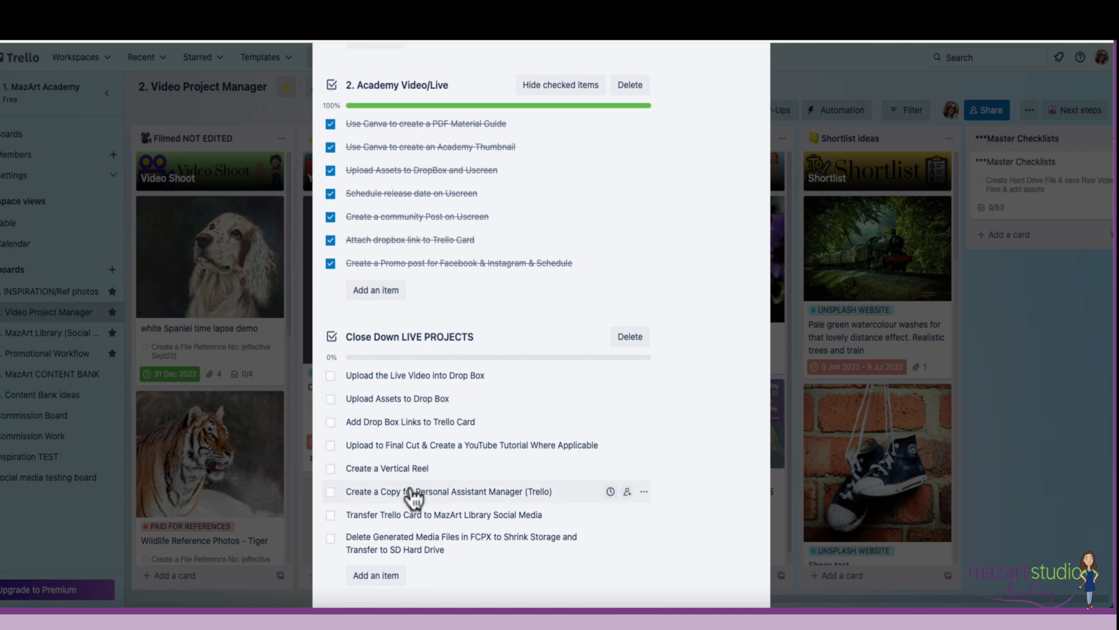
{"action": "scroll", "coordinate": [413, 495], "scroll_direction": "down", "scroll_amount": 3}
{"action": "scroll", "coordinate": [412, 494], "scroll_direction": "up", "scroll_amount": 2}
{"action": "scroll", "coordinate": [411, 486], "scroll_direction": "up", "scroll_amount": 15}
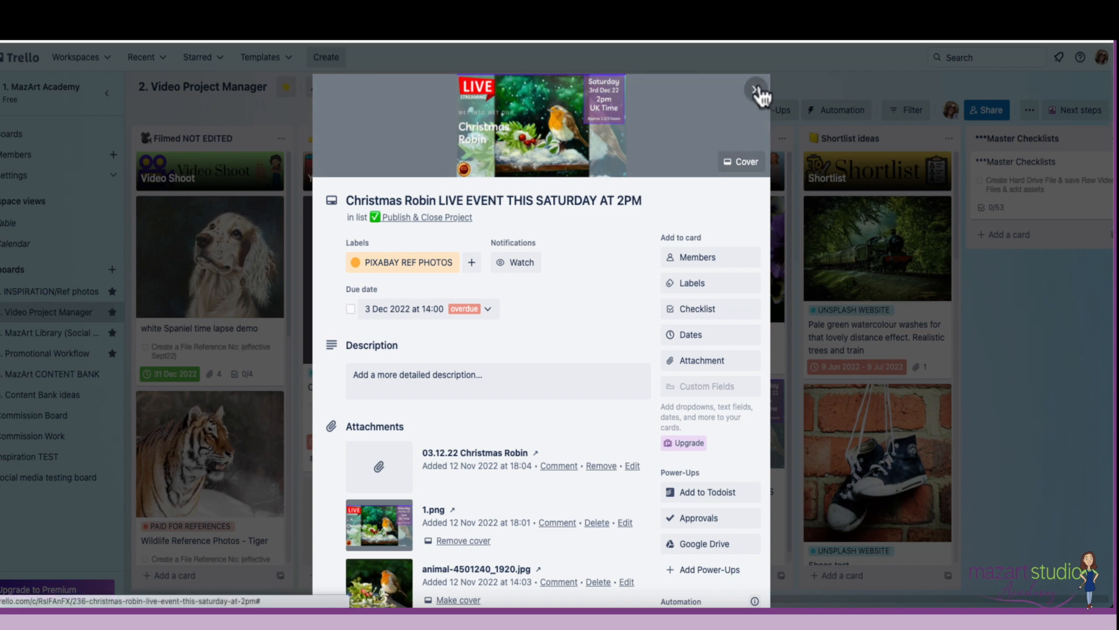
{"action": "left_click", "coordinate": [295, 152]}
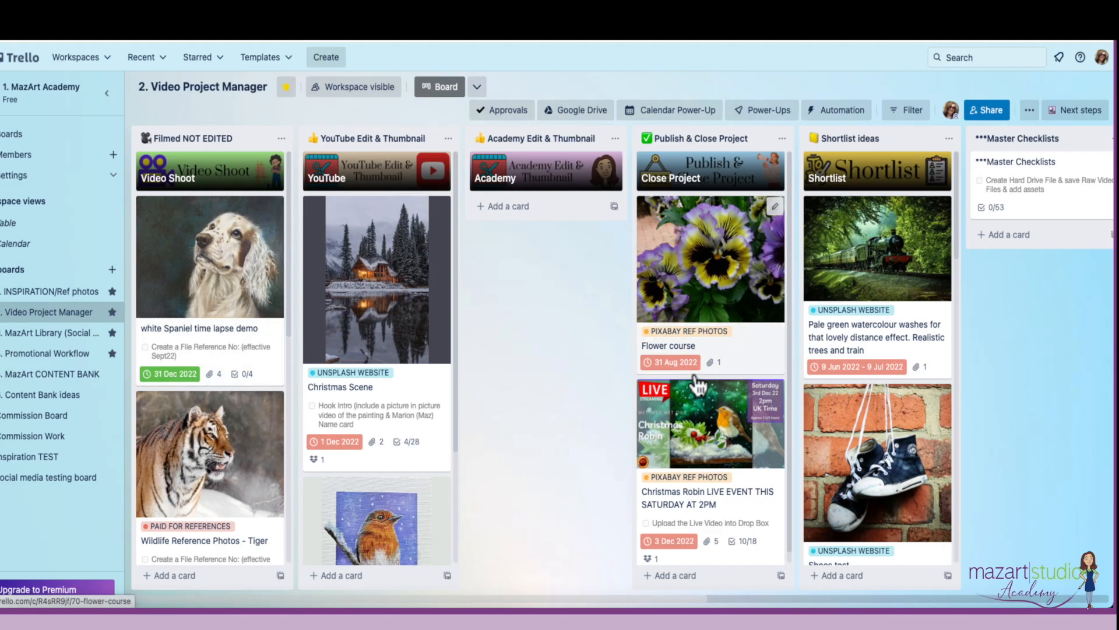
Check the destination boards for moving the Christmas Robin LIVE EVENT card without moving it, and return to the workspace's boards overview
{"action": "left_click", "coordinate": [775, 387]}
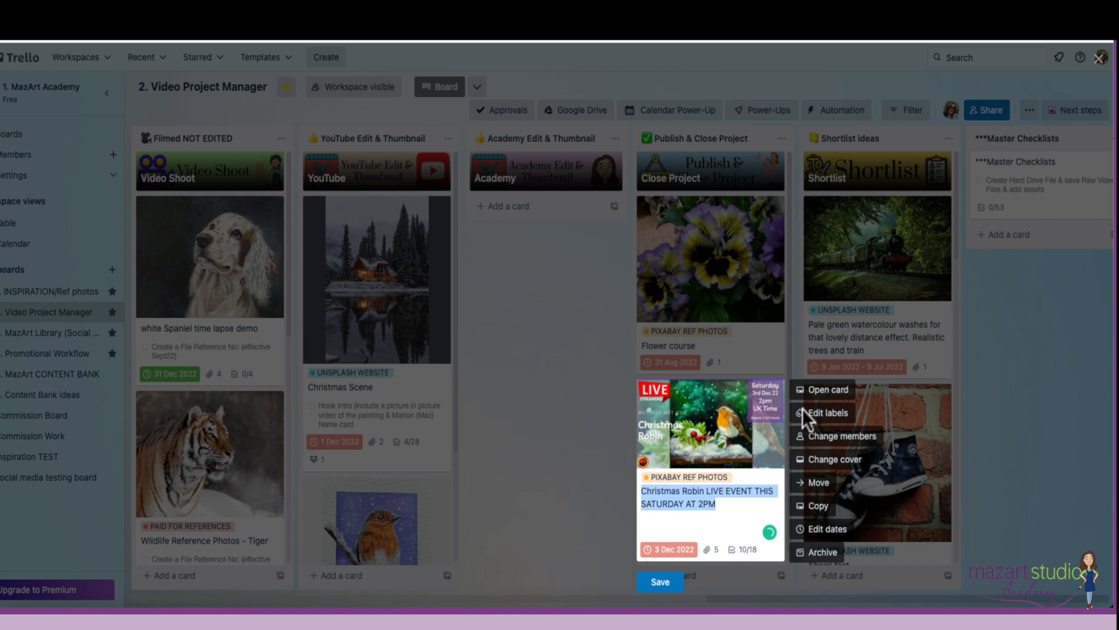
{"action": "left_click", "coordinate": [819, 484]}
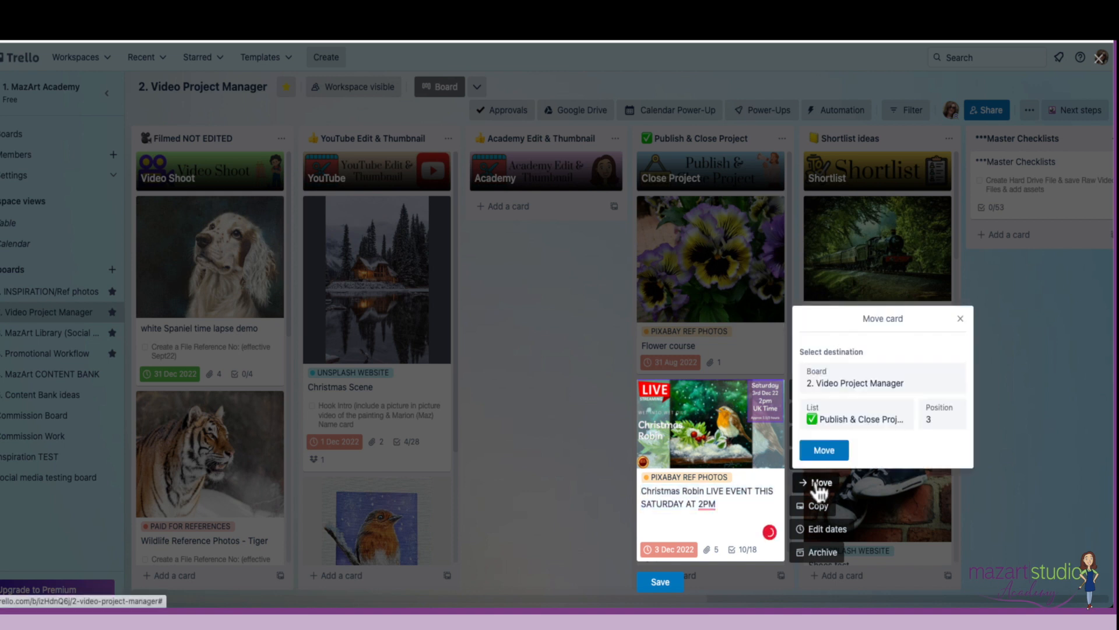
{"action": "left_click", "coordinate": [848, 388]}
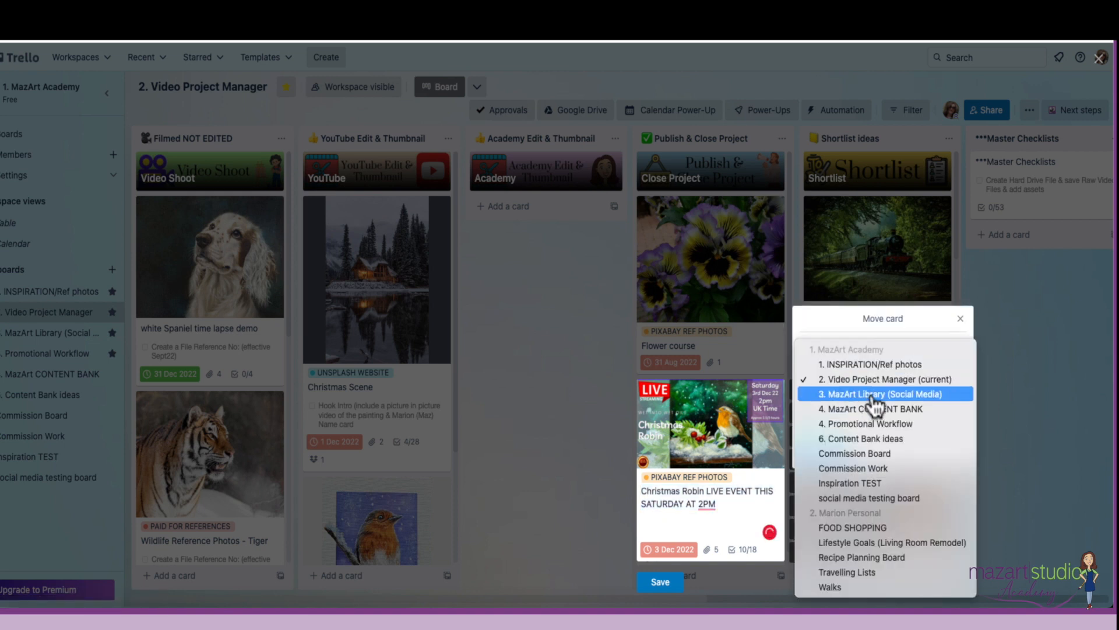
{"action": "left_click", "coordinate": [956, 327]}
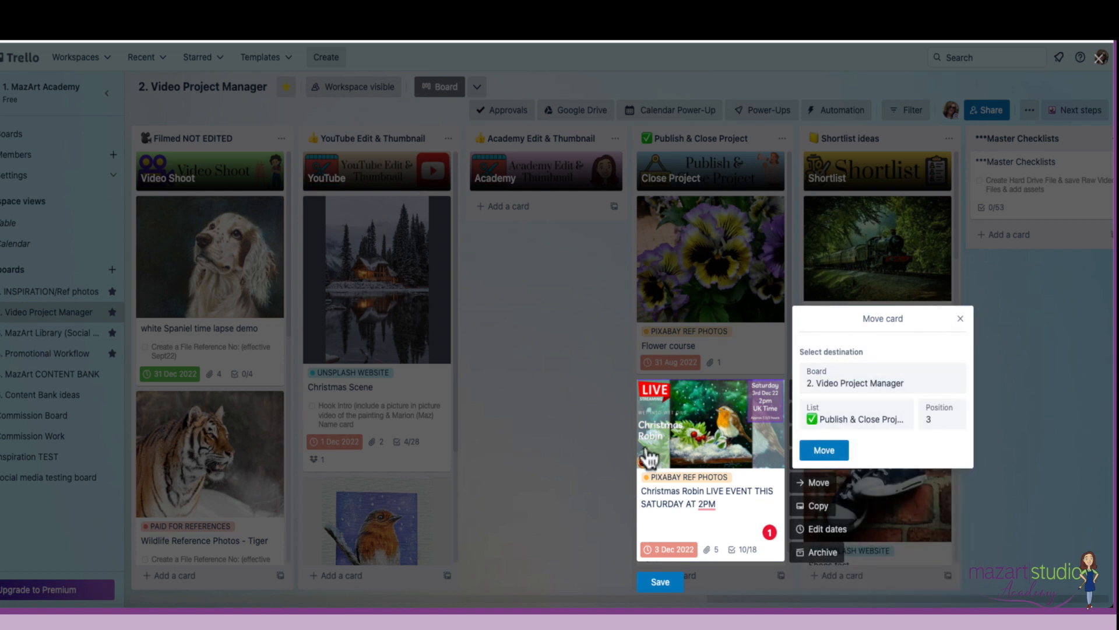
{"action": "left_click", "coordinate": [556, 401]}
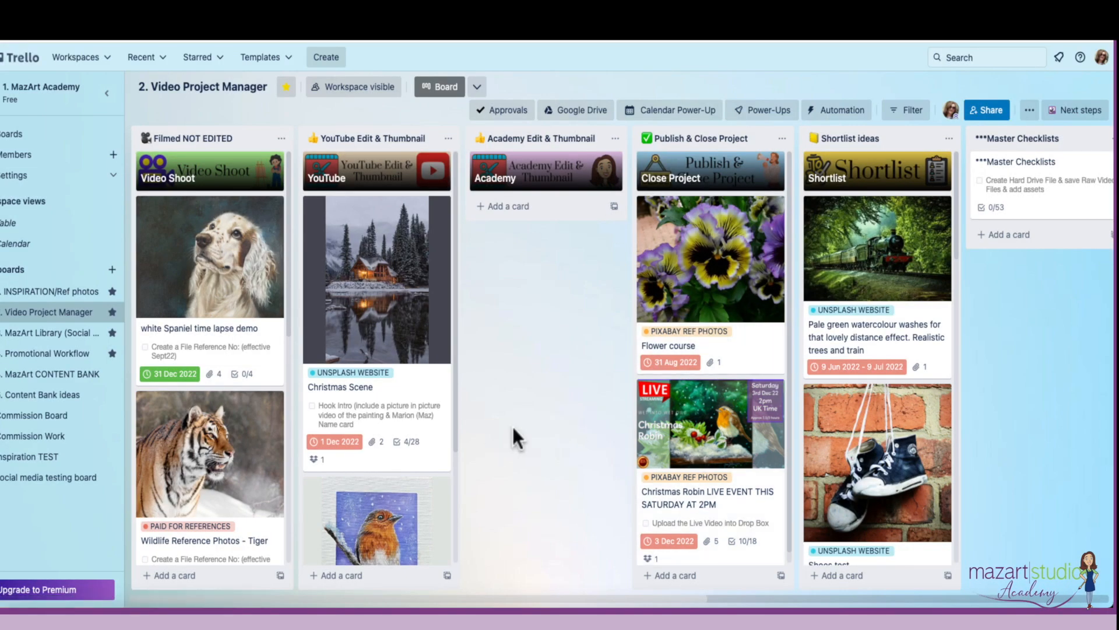
{"action": "left_click", "coordinate": [30, 88]}
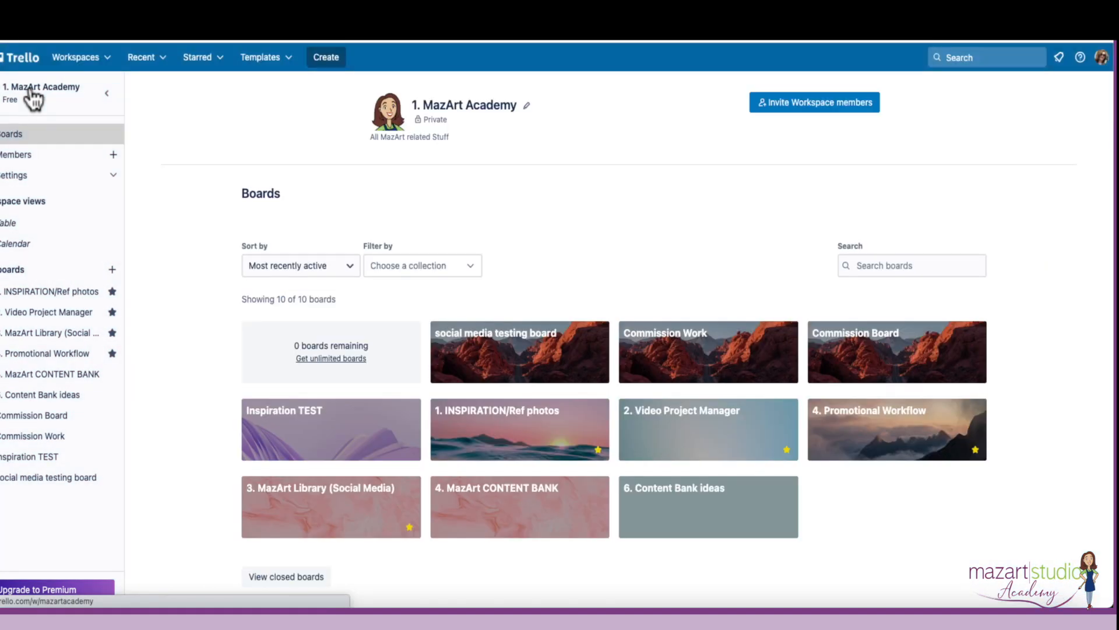